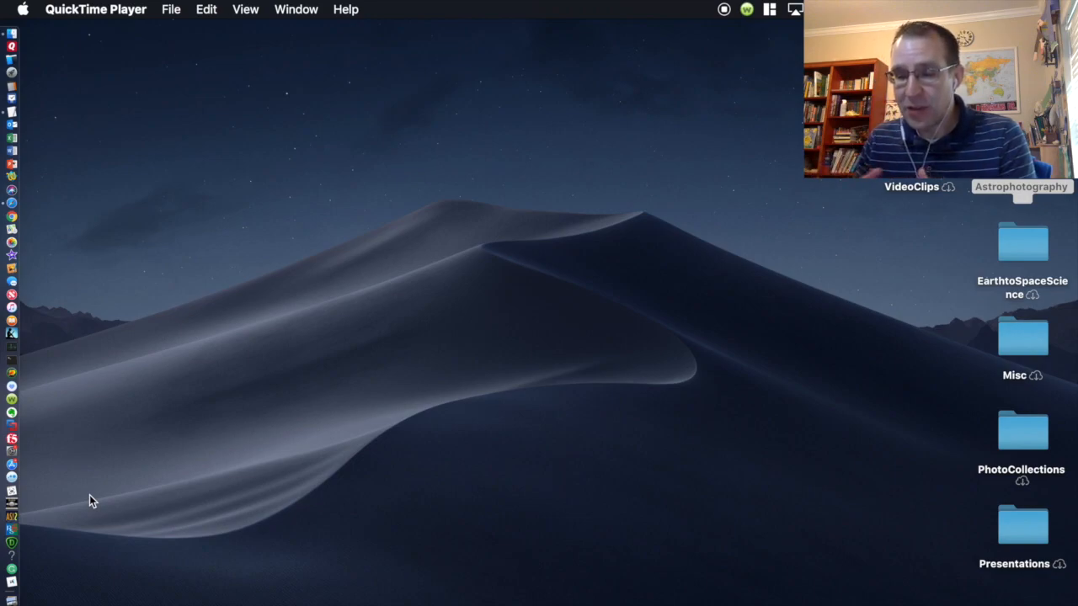
Step: Launch PIPP from its Dock icon
click(15, 505)
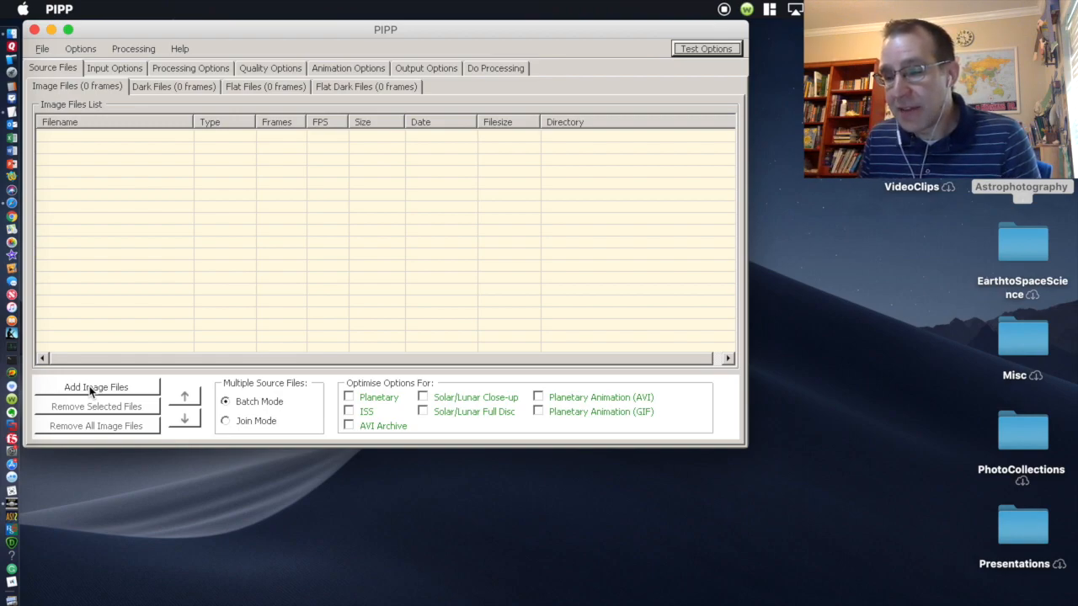
Step: Open the Add Image Files chooser, cancel it, then reopen it
click(91, 389)
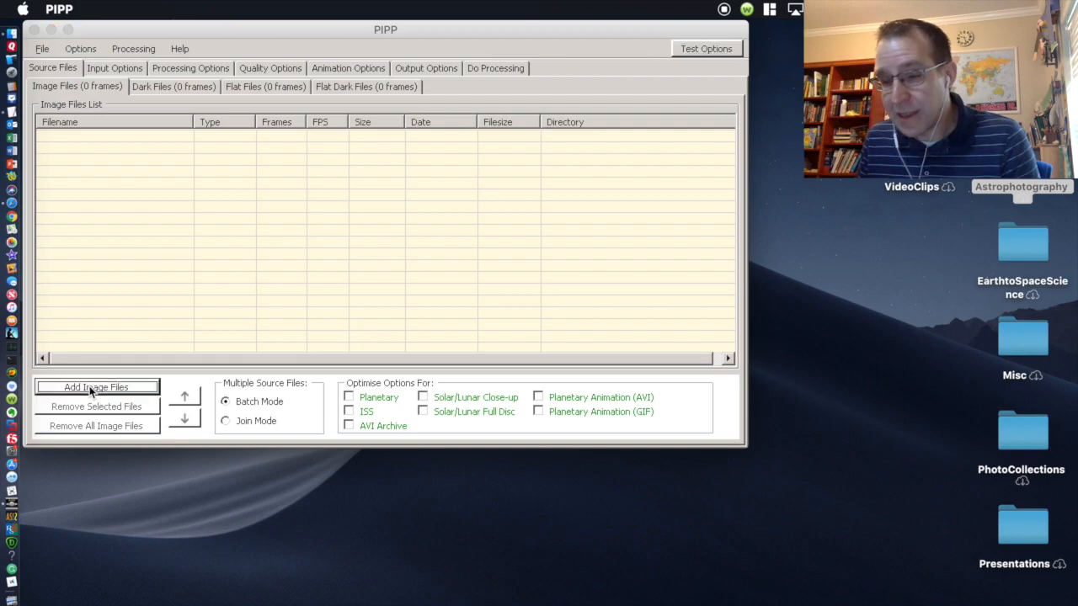
click(684, 371)
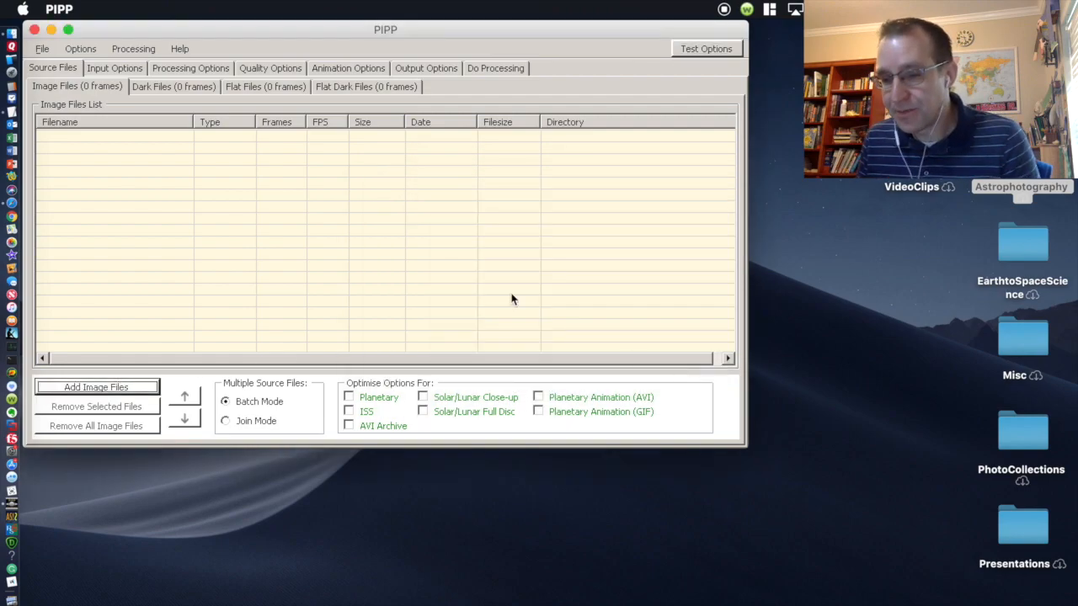
click(101, 388)
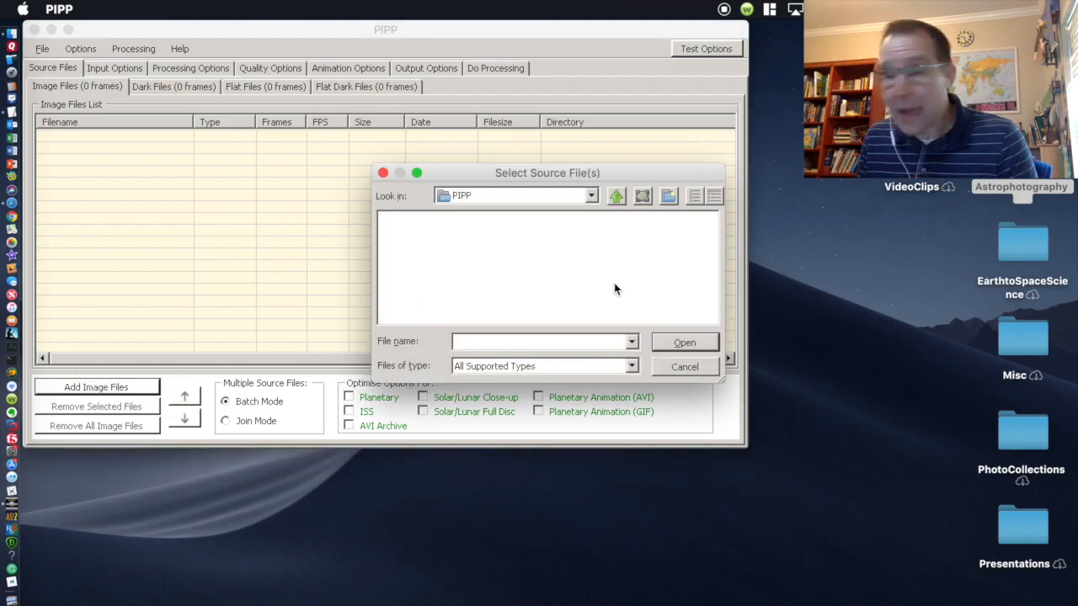
Step: Load MVI_2343.MP4 from the Astrophotography Working folder as the source video
click(592, 195)
click(531, 240)
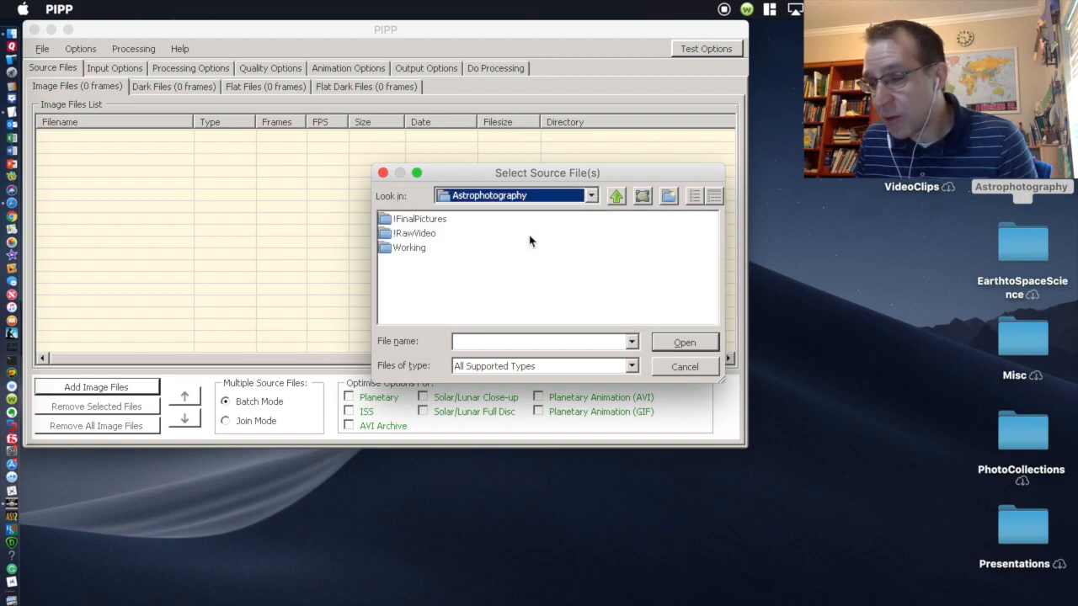
double_click(410, 248)
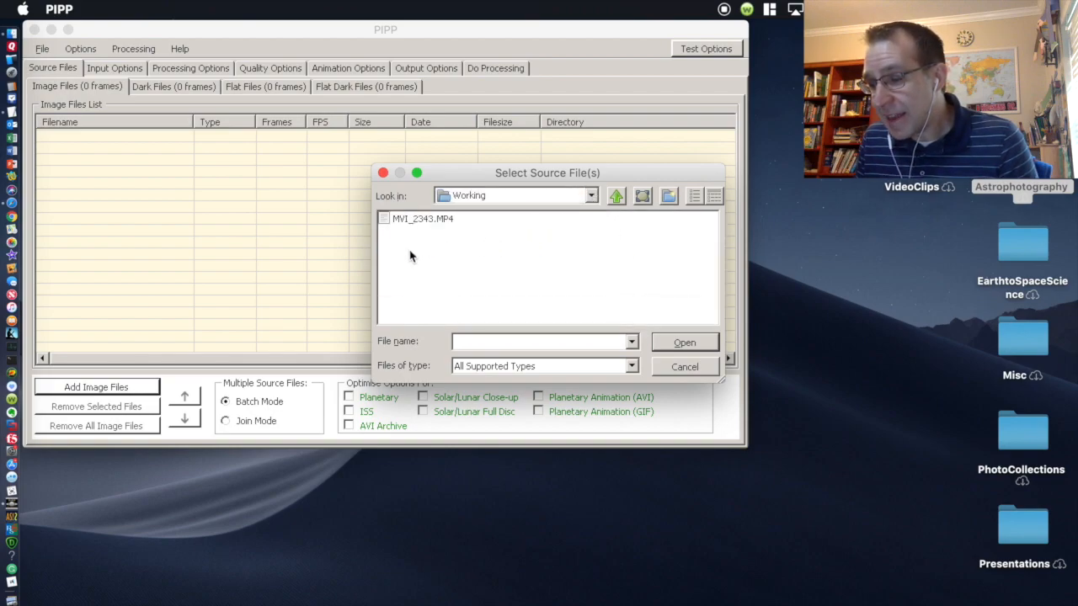
click(421, 221)
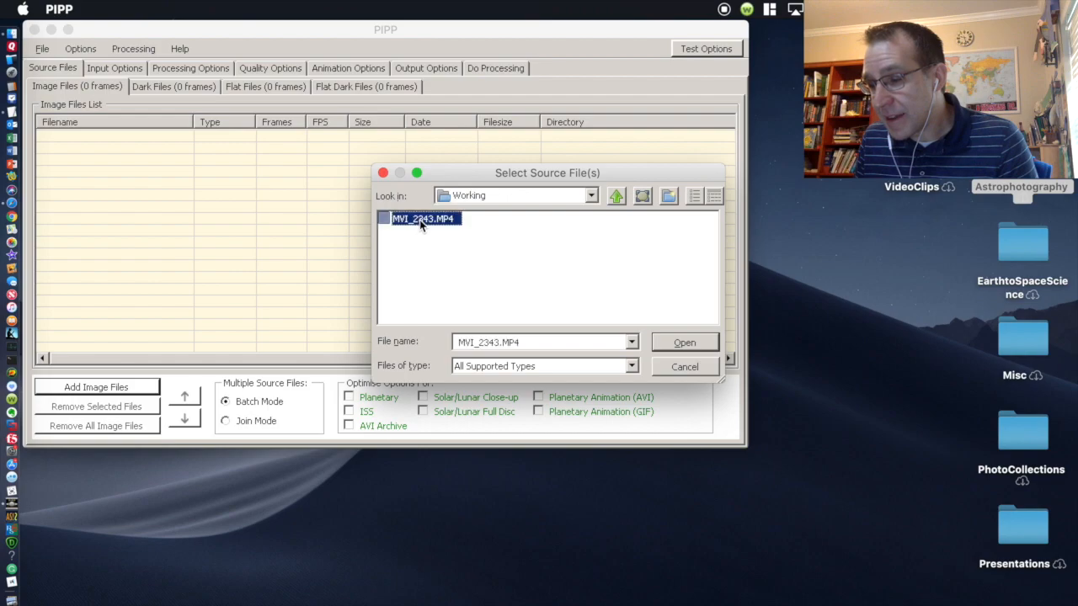
click(691, 346)
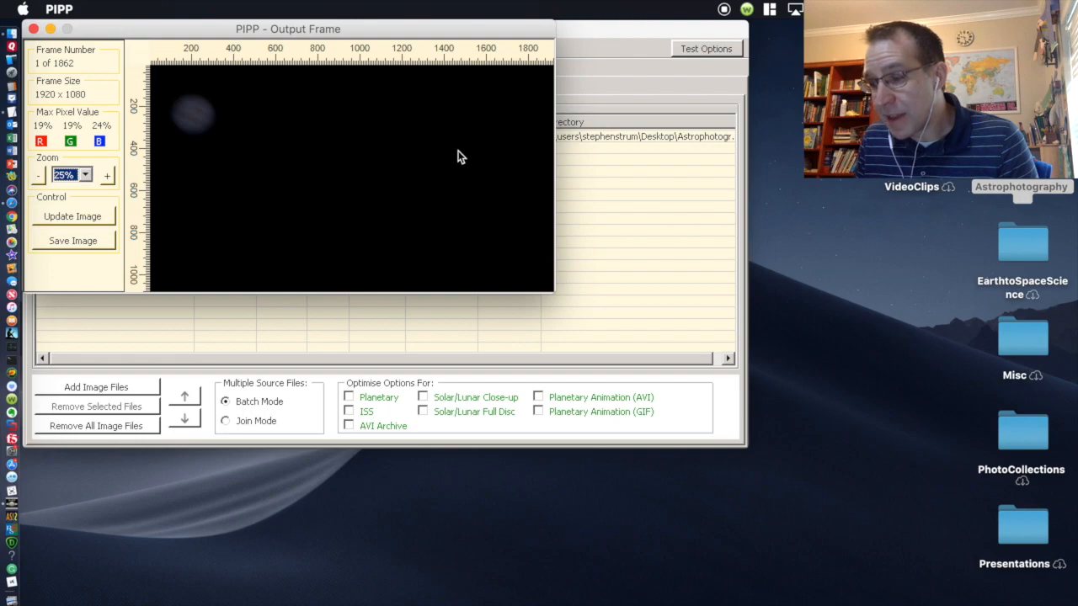
Step: Move the frame preview aside and enable the Planetary optimisation option
drag(299, 30, 520, 321)
drag(317, 320, 383, 338)
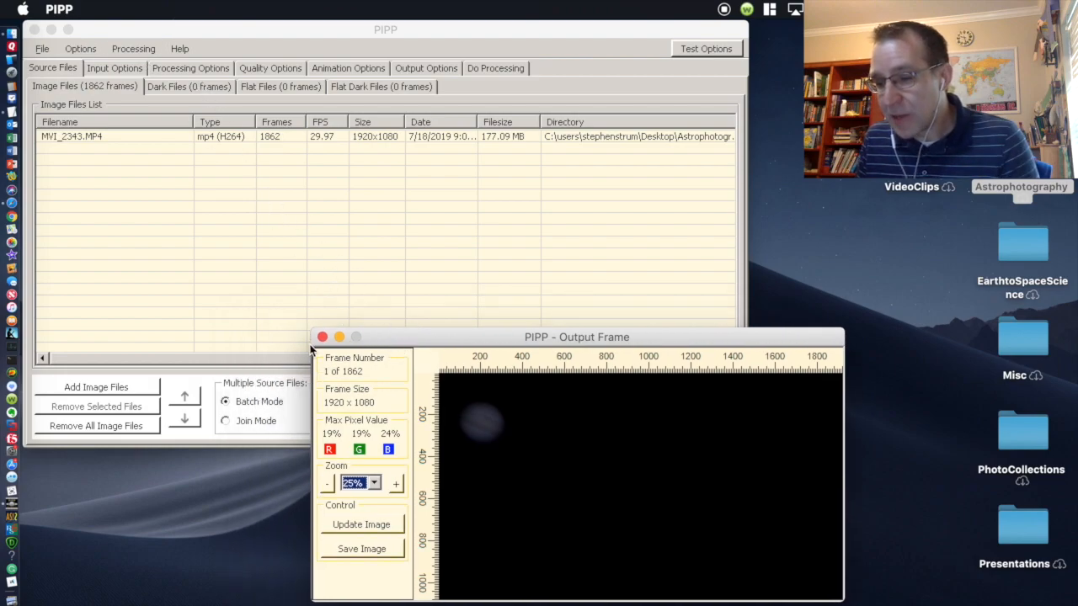
click(339, 338)
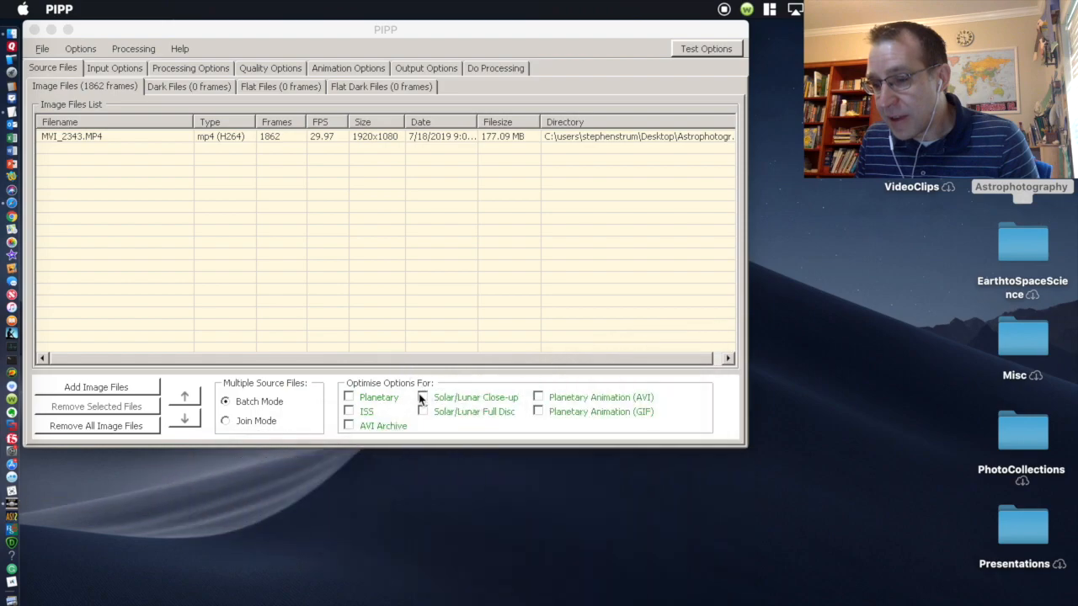
click(350, 399)
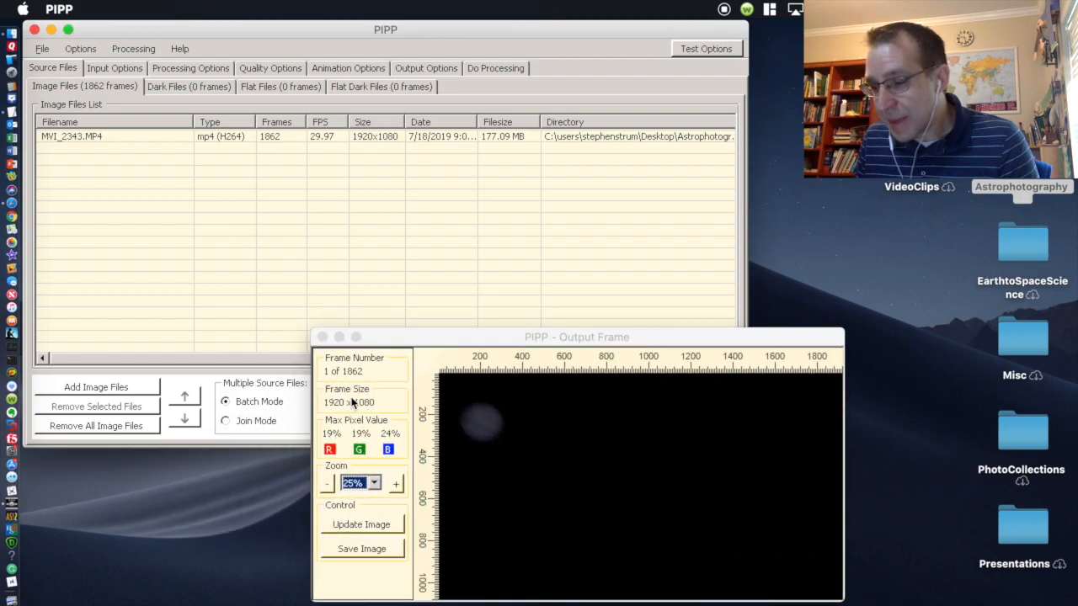
click(352, 404)
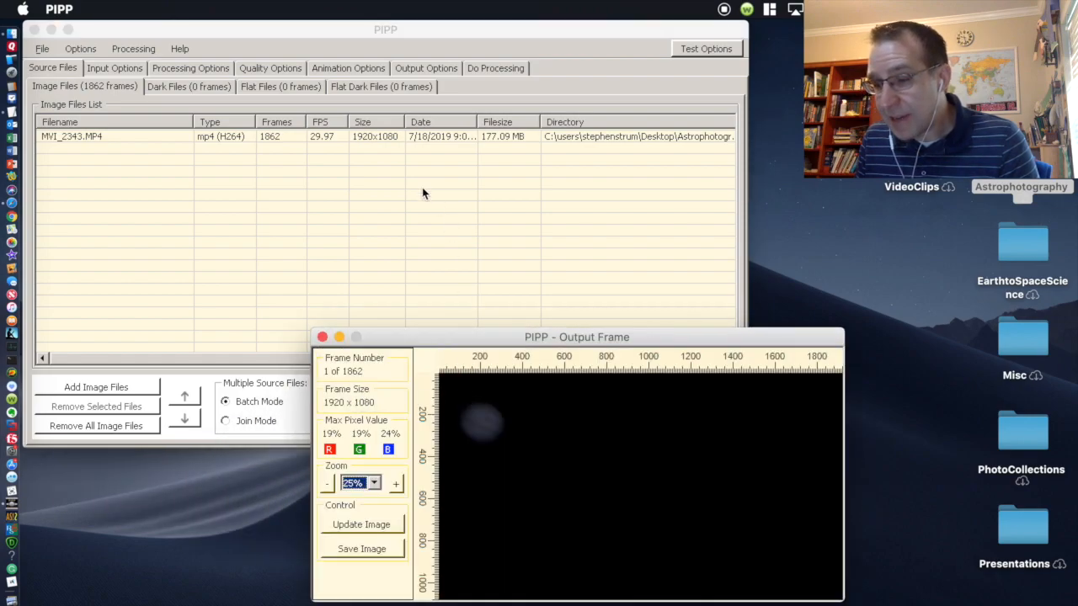
drag(387, 350, 528, 475)
drag(529, 516, 455, 398)
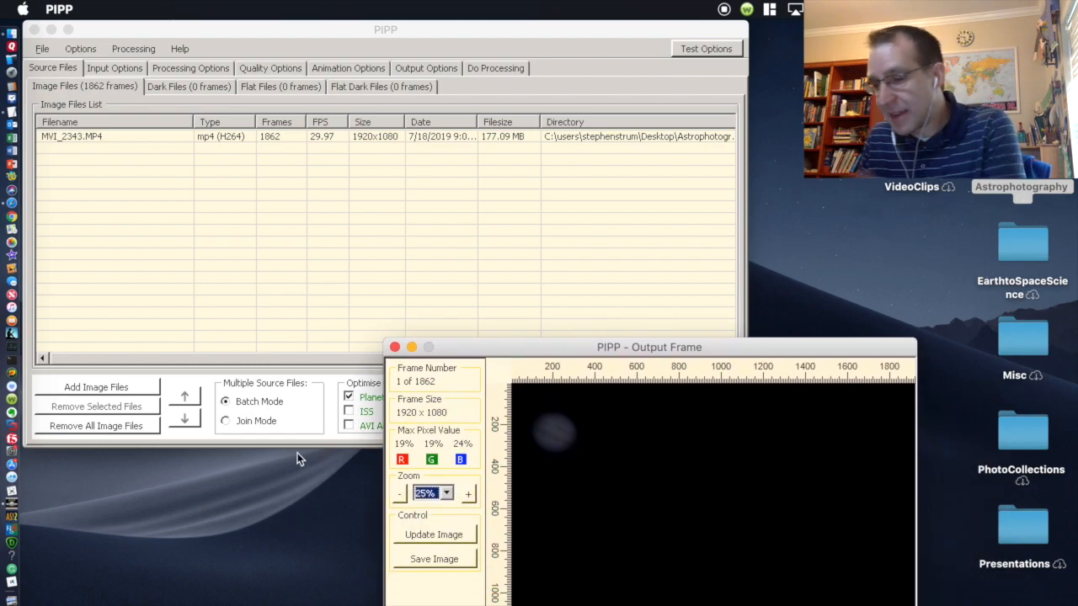
click(125, 67)
Step: Keep cropping enabled and set crop width to 800 and crop height to 600
click(172, 70)
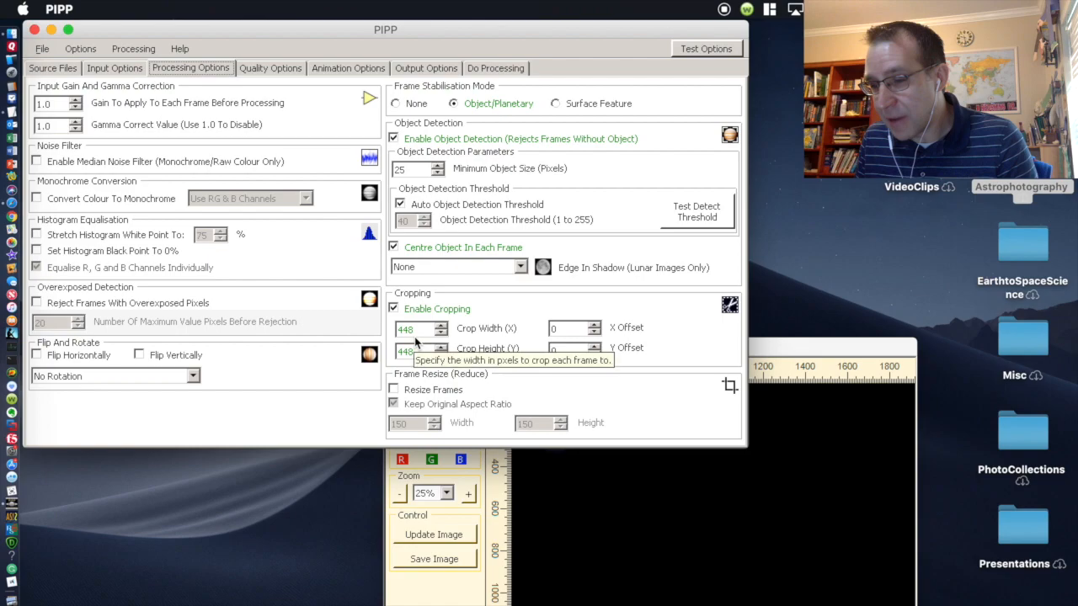
click(394, 309)
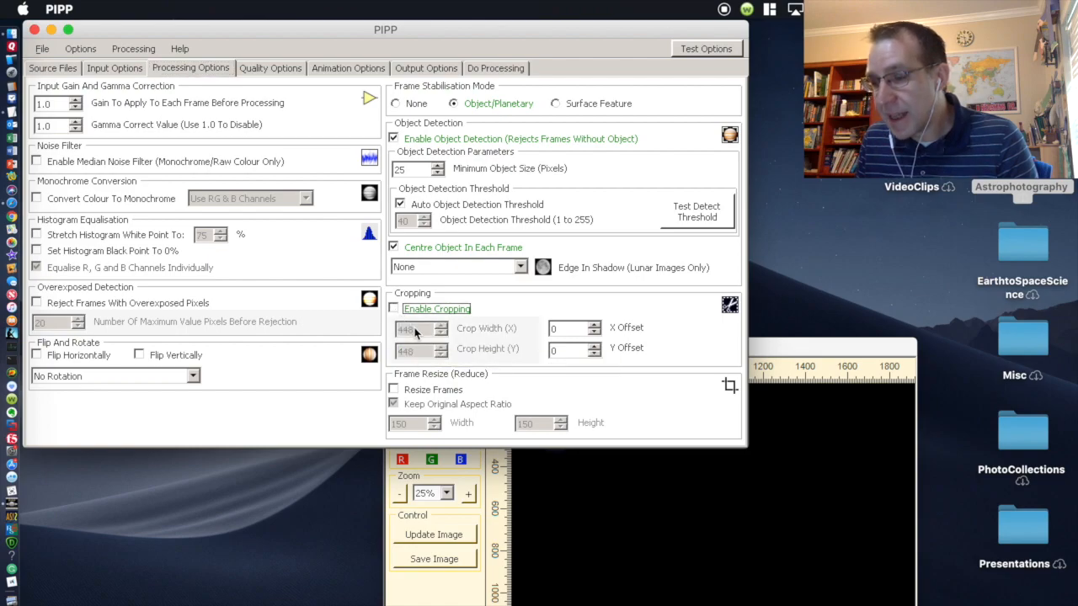
click(393, 309)
double_click(417, 330)
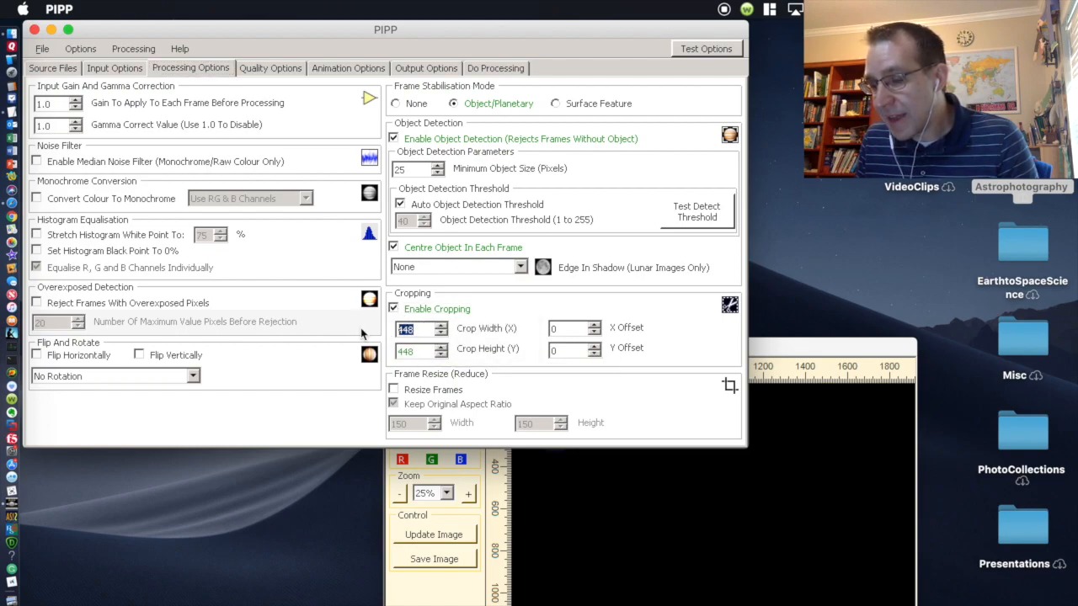
text(800)
key(Tab)
text(600)
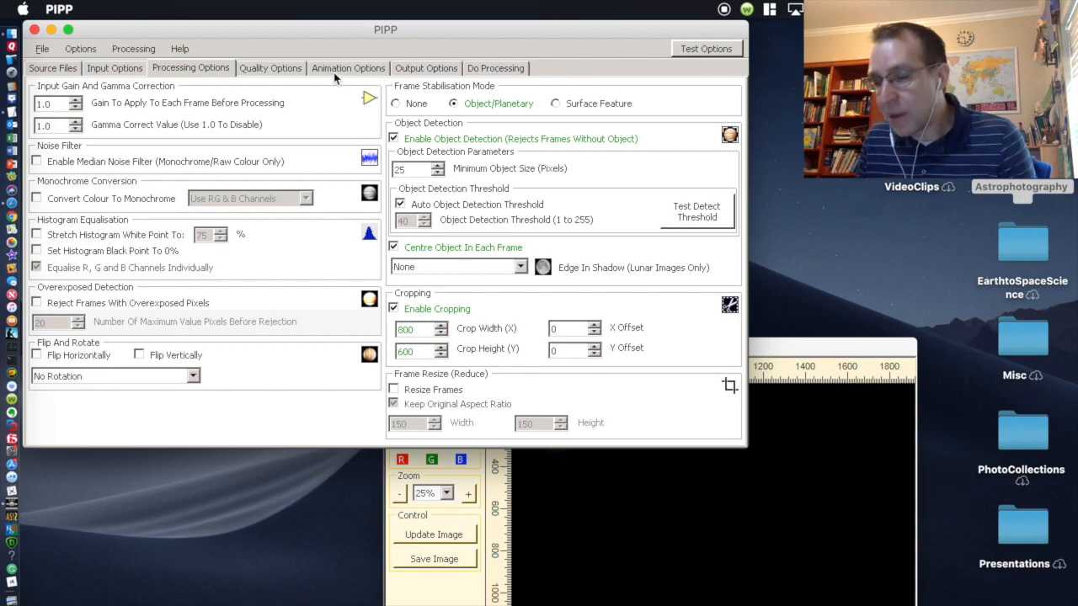
Step: Review the Quality, Animation and Output tabs, process to 1808 AVI frames, then close PIPP
click(270, 70)
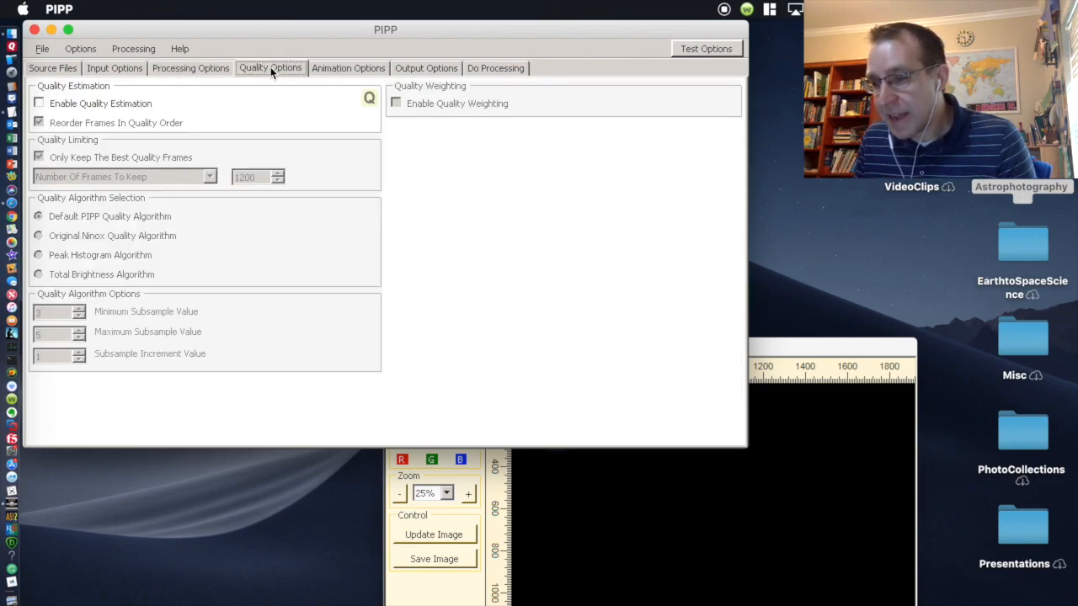
click(345, 71)
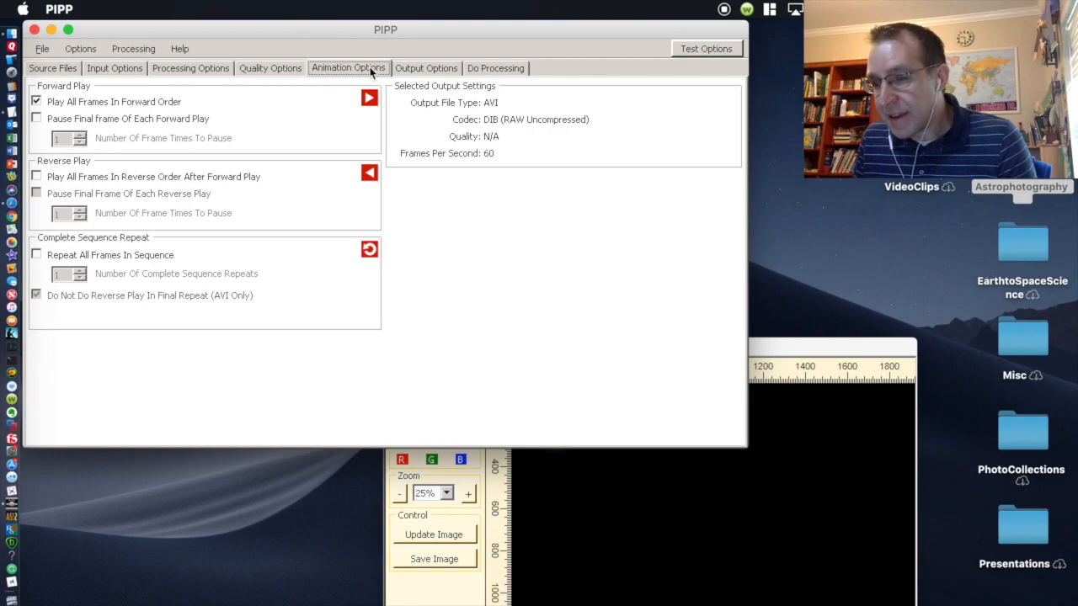
click(403, 69)
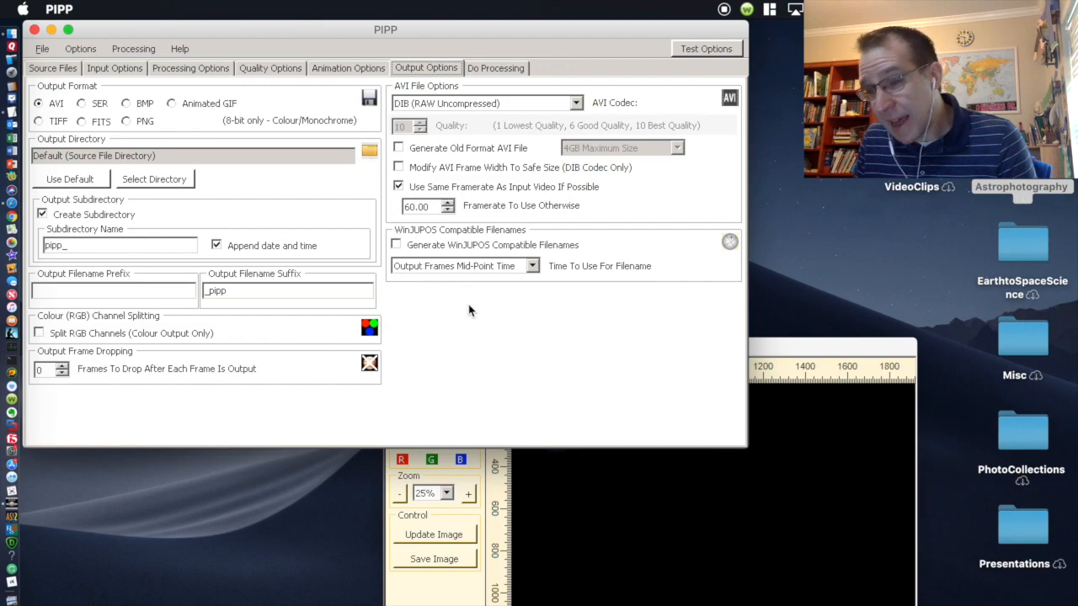
click(495, 67)
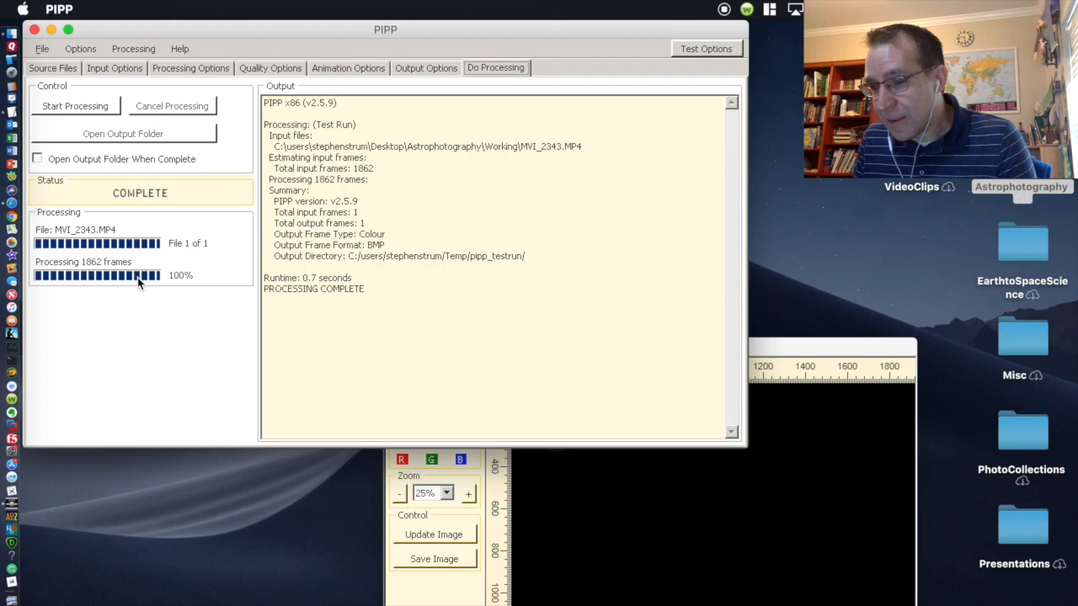
click(92, 114)
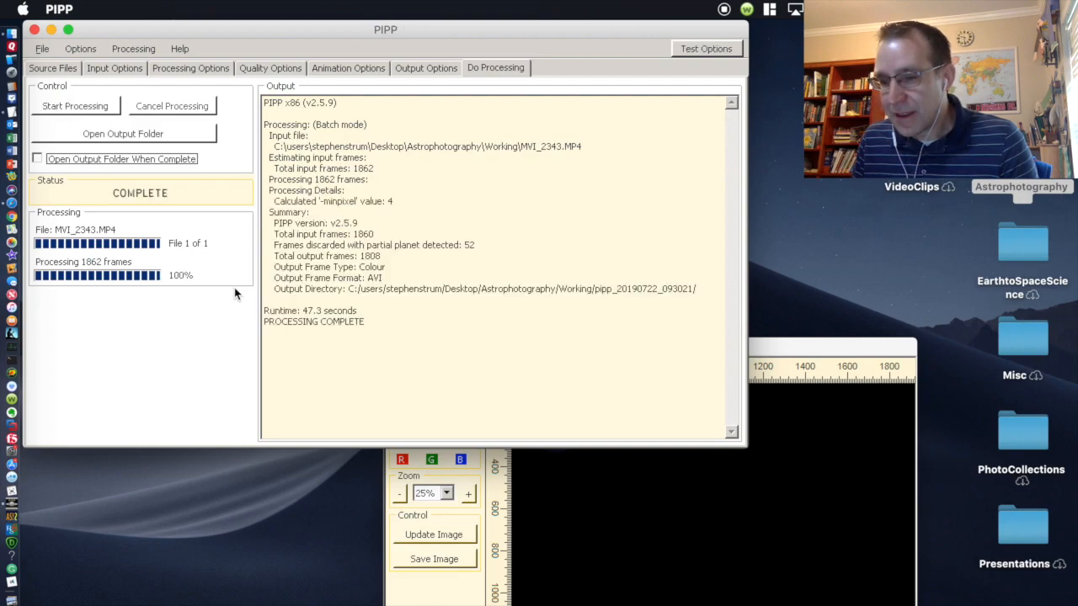
click(34, 29)
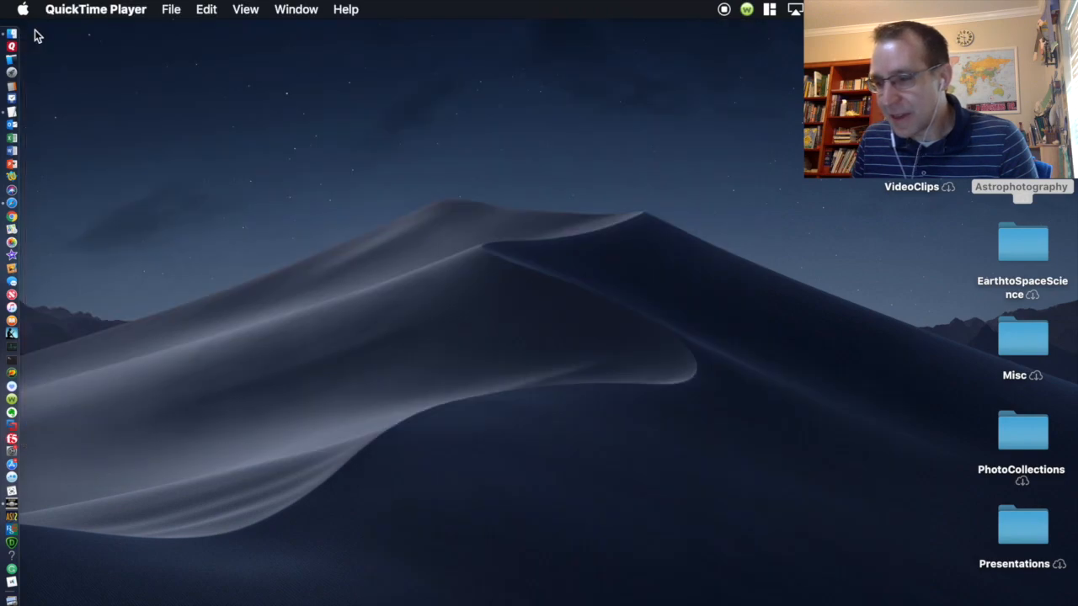
Step: Launch AutoStakkert and open MVI_2343_pipp.avi from Working/pipp_20190722_093021
click(13, 522)
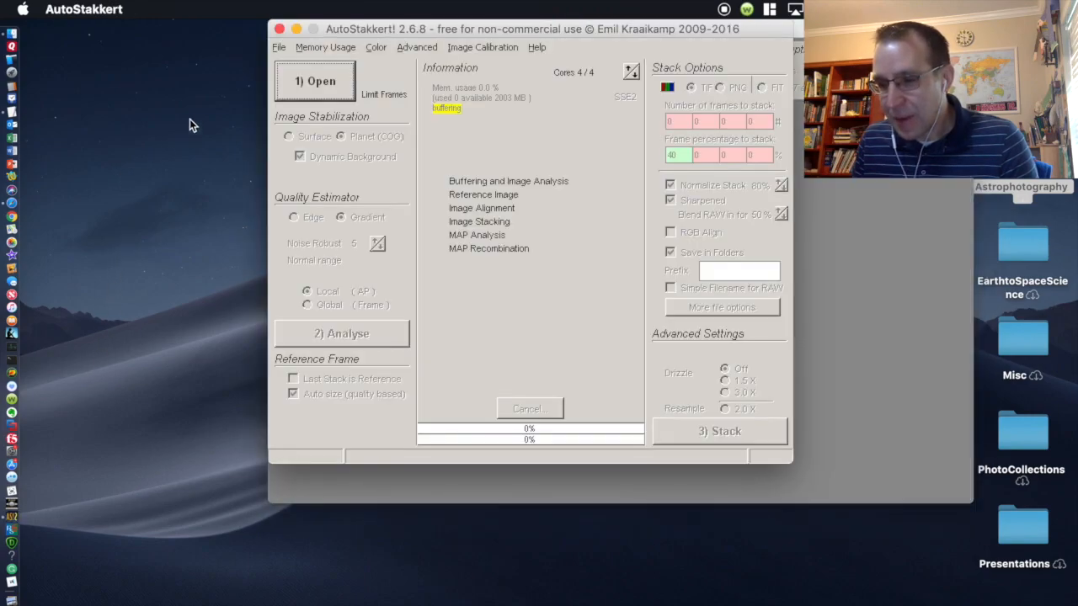
click(318, 82)
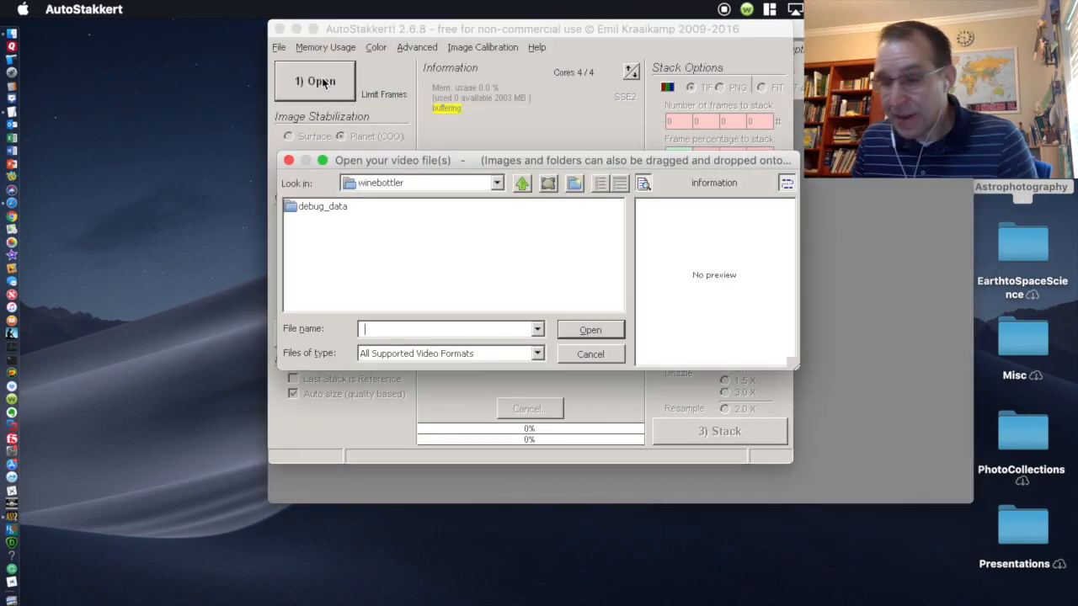
click(499, 183)
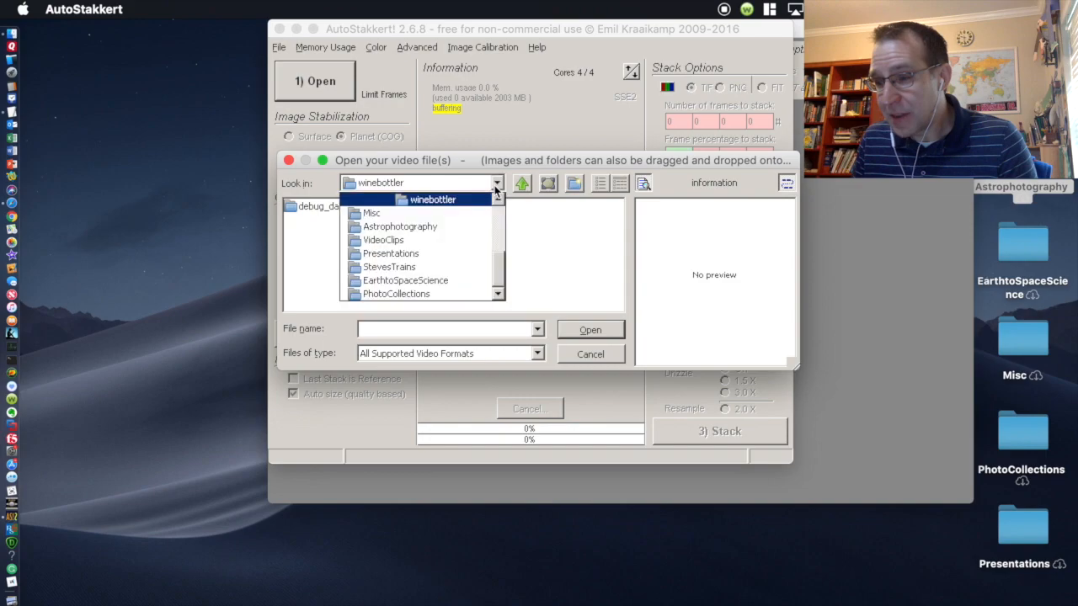
click(464, 227)
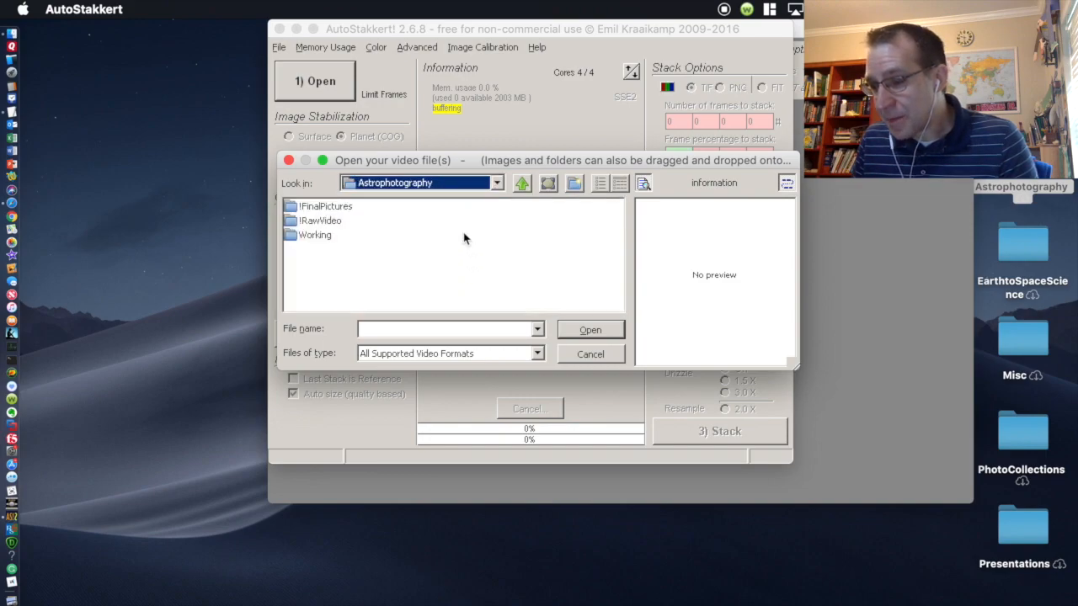
double_click(318, 235)
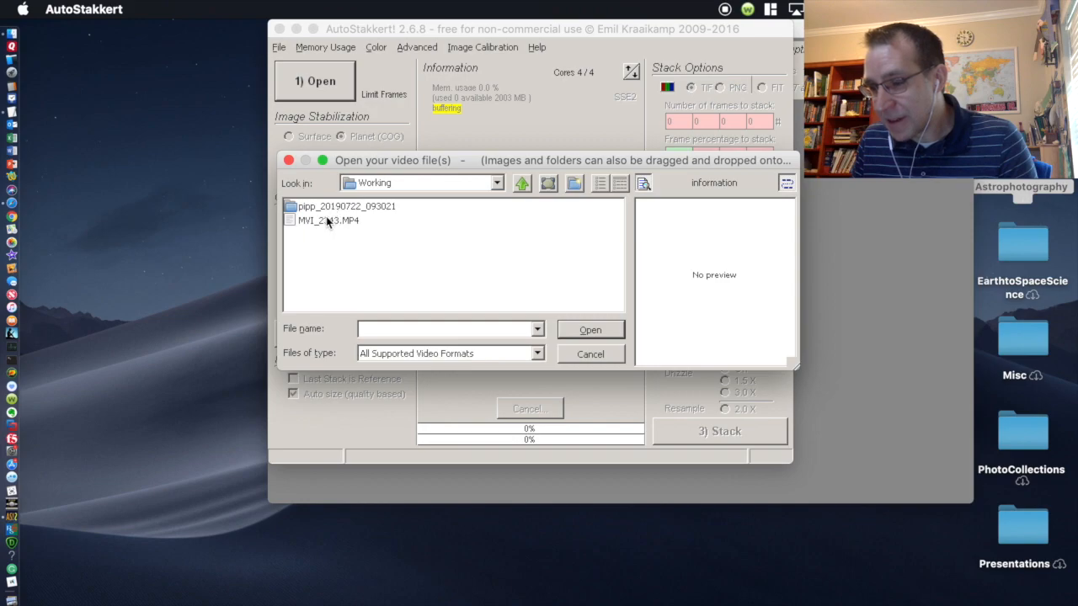
double_click(327, 206)
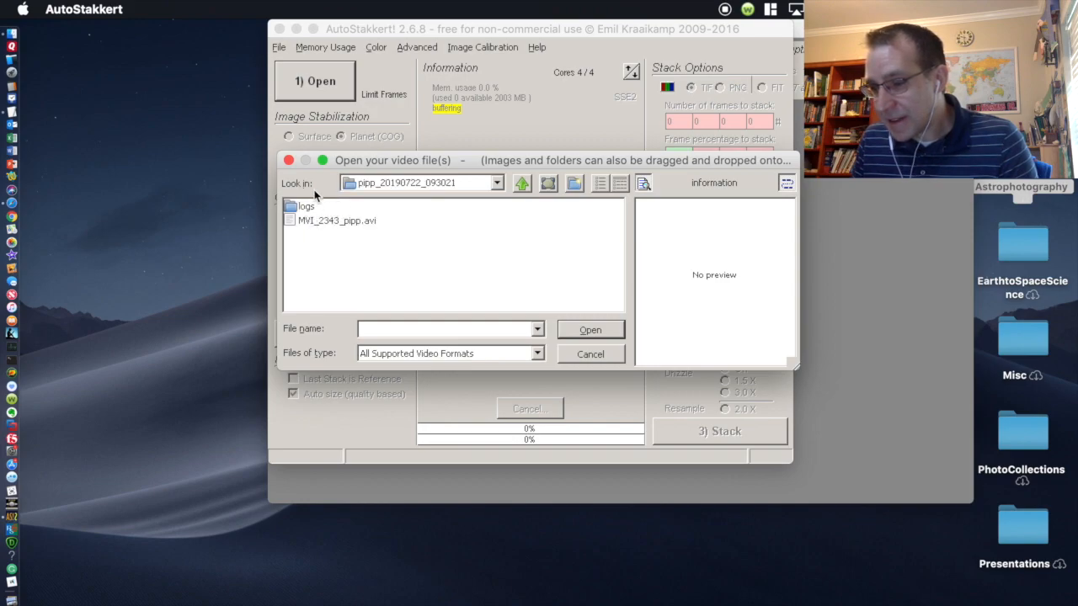
click(329, 224)
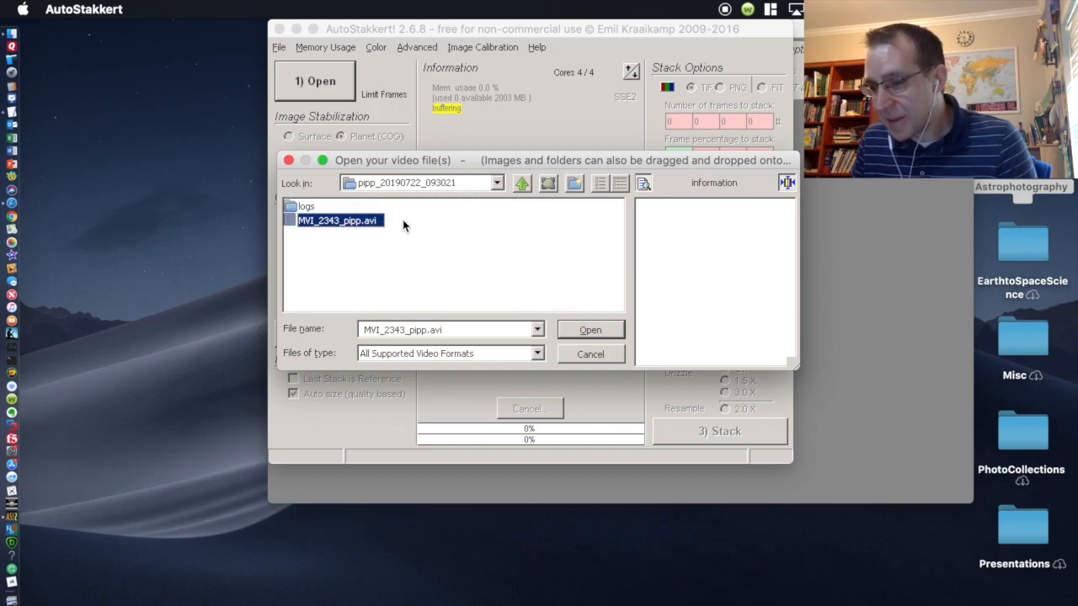
click(591, 329)
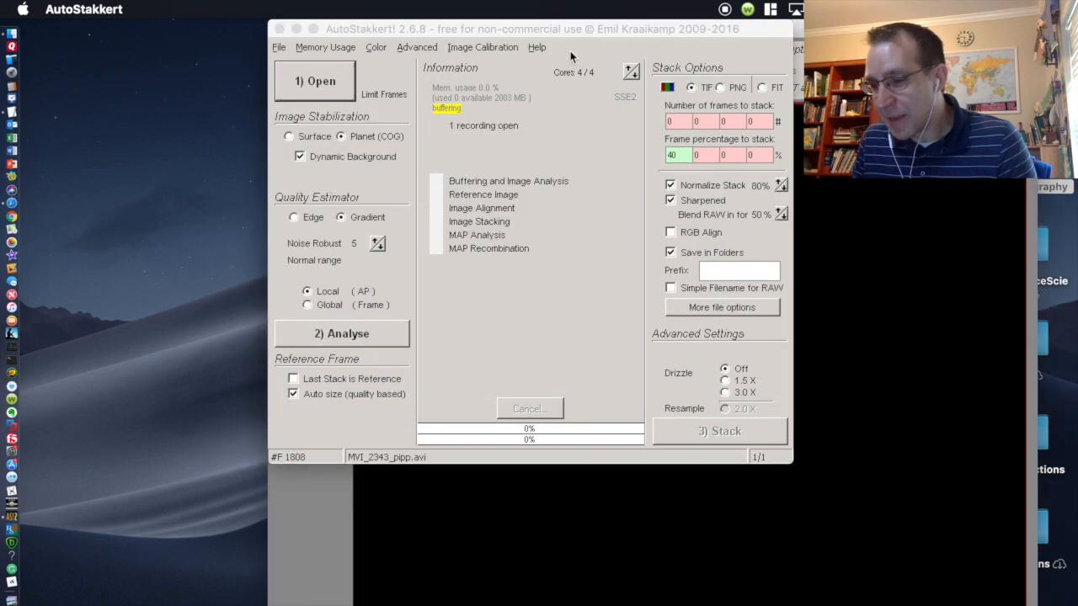
Step: Arrange the frame viewer, scrub through the early Jupiter frames, then bring the main window forward
drag(599, 29, 155, 45)
click(365, 30)
click(725, 262)
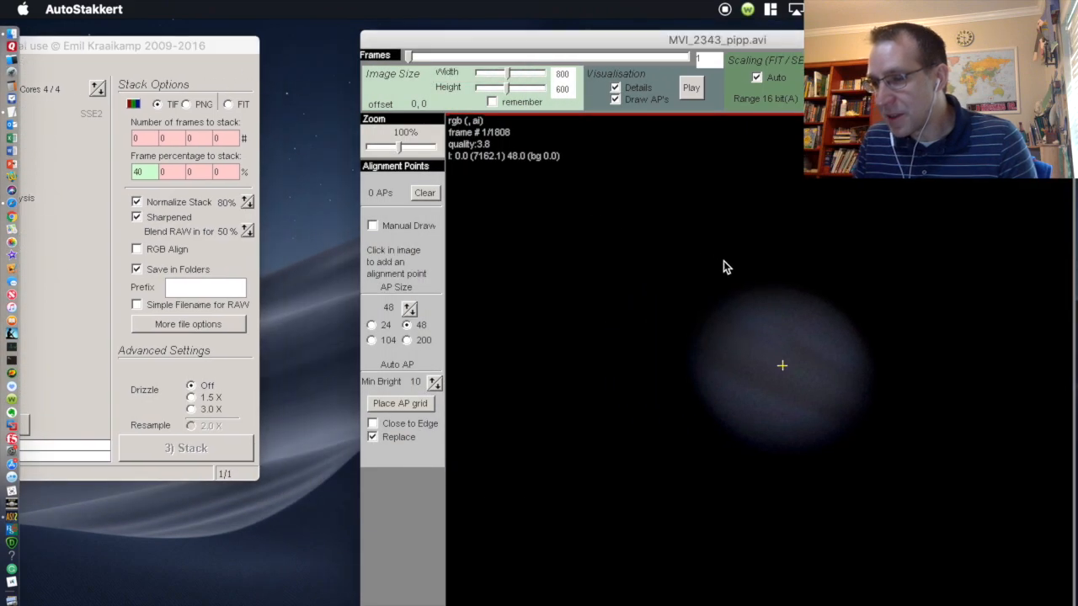
drag(620, 39, 553, 28)
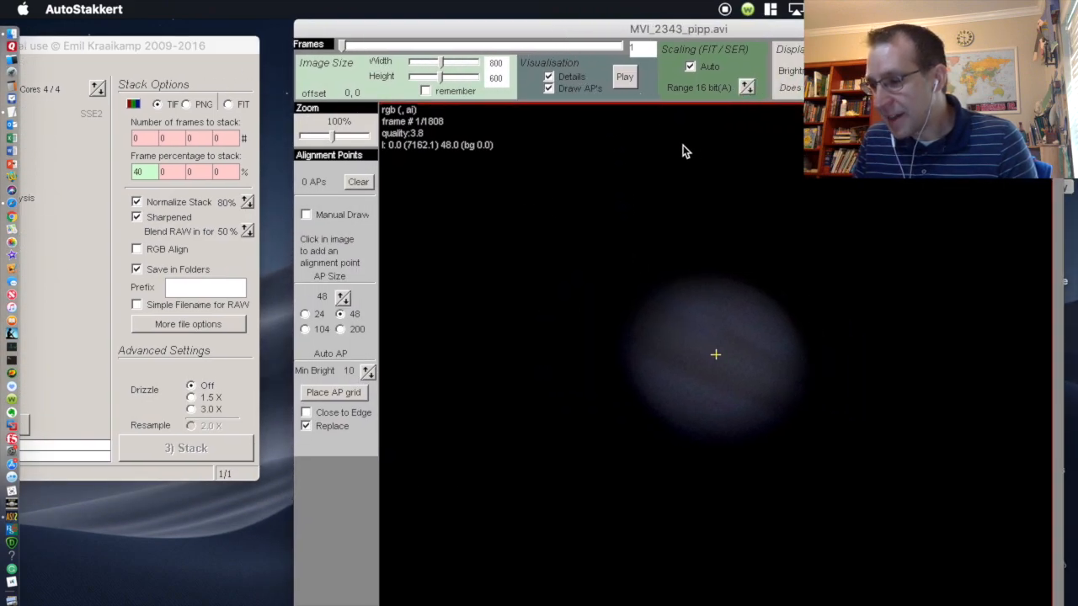
drag(342, 47, 338, 51)
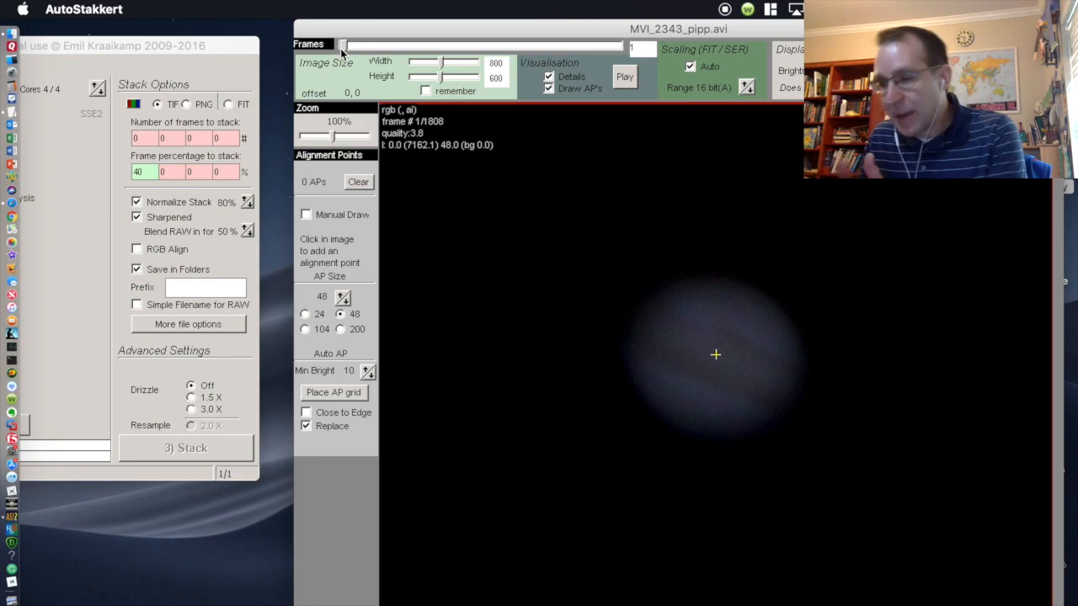
drag(343, 47, 317, 57)
drag(141, 47, 493, 29)
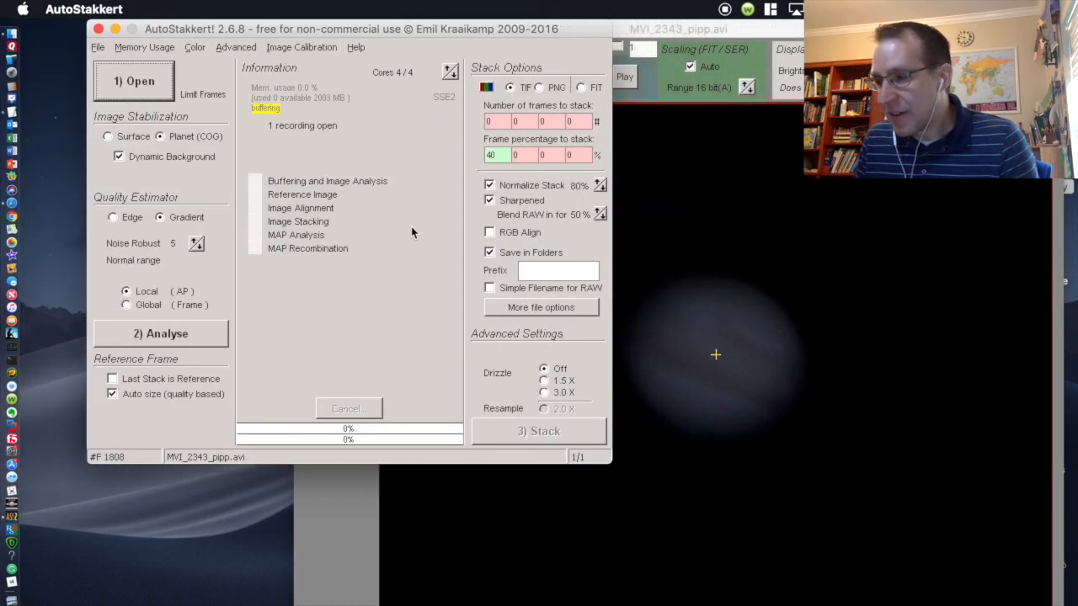
Step: Analyse the 1808 frames, then scrub through the quality-sorted frames to compare them
click(174, 337)
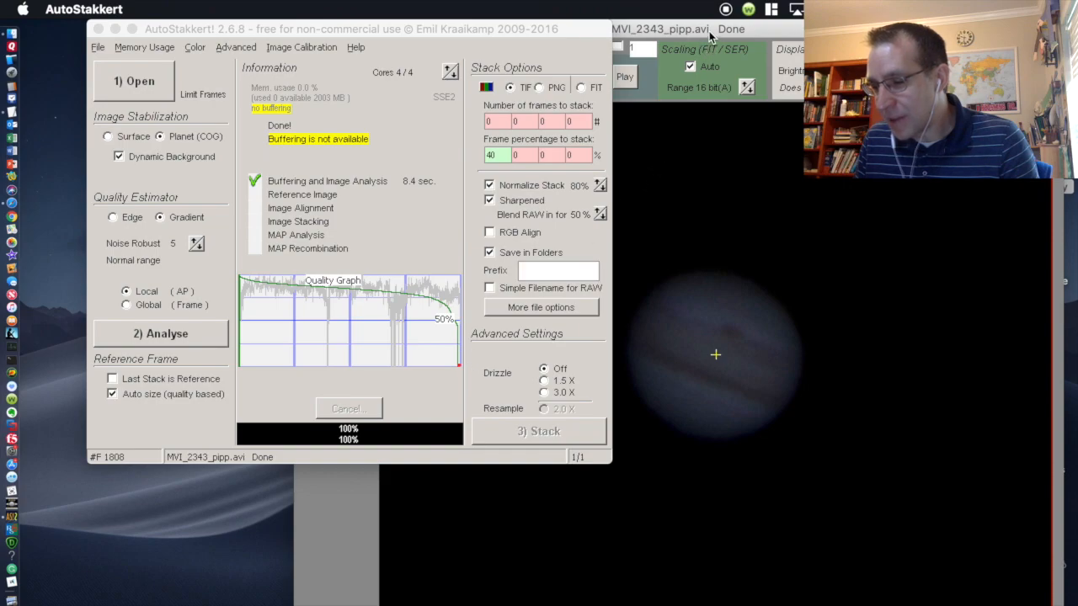
drag(579, 32, 566, 84)
drag(347, 47, 472, 49)
click(624, 76)
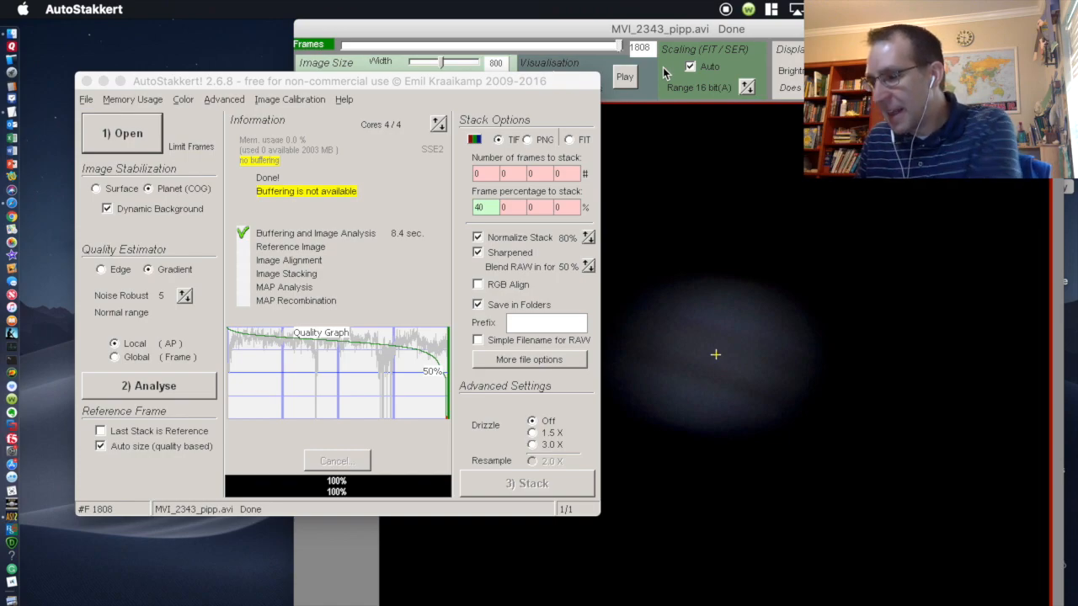
mouse_move(619, 47)
mouse_down()
mouse_move(459, 44)
mouse_move(332, 59)
mouse_move(587, 62)
mouse_move(403, 39)
mouse_move(520, 39)
mouse_up()
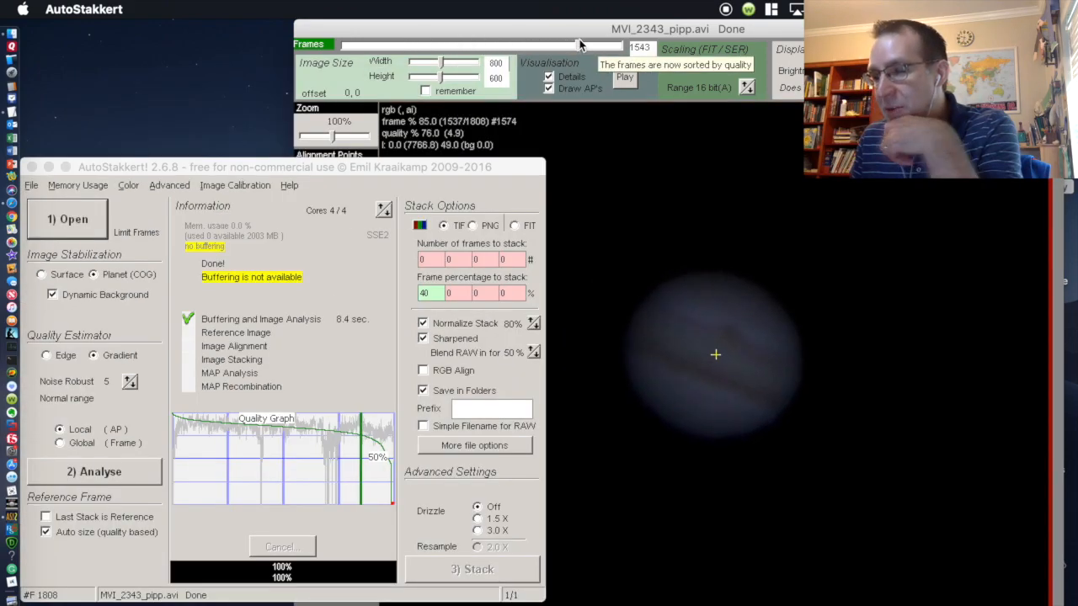
mouse_move(582, 38)
mouse_down()
mouse_move(603, 40)
mouse_move(563, 38)
mouse_up()
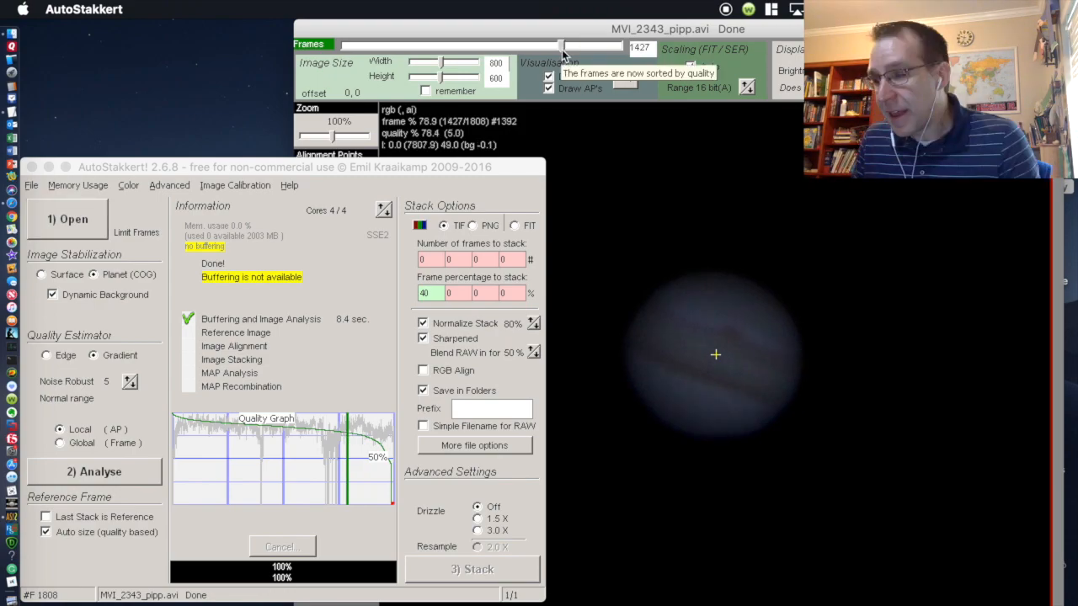
Step: Enter 80 as the frame percentage to stack and select 1.5X drizzle
click(400, 293)
text(80)
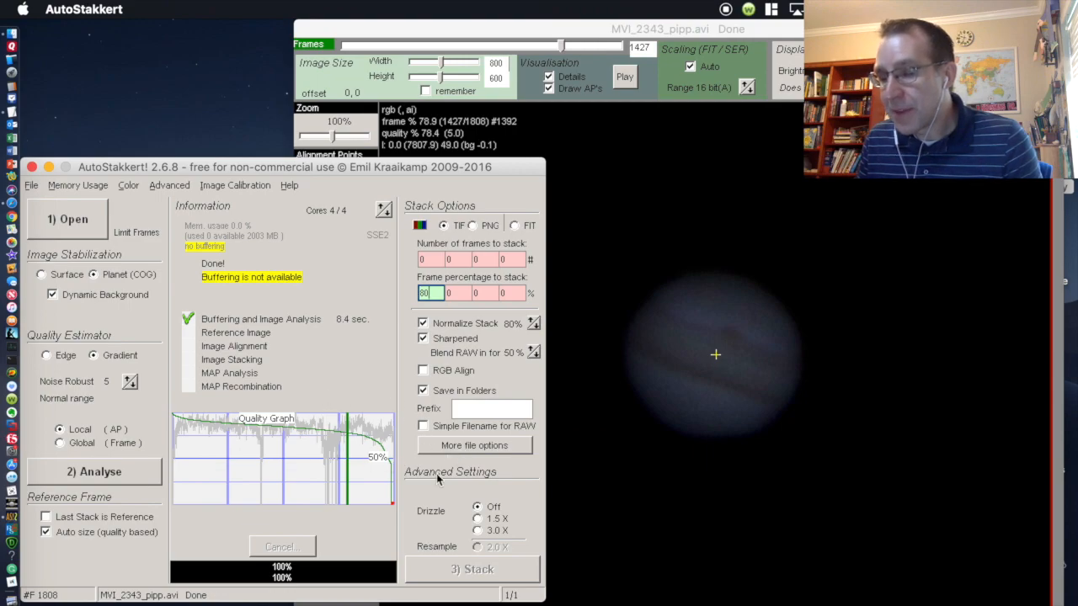
click(478, 520)
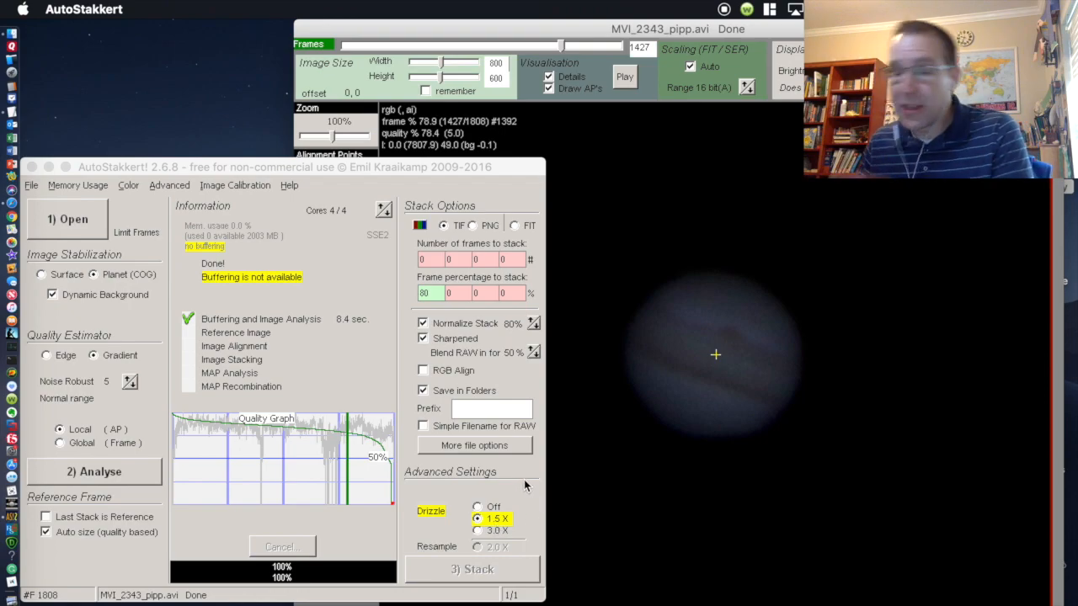
click(468, 293)
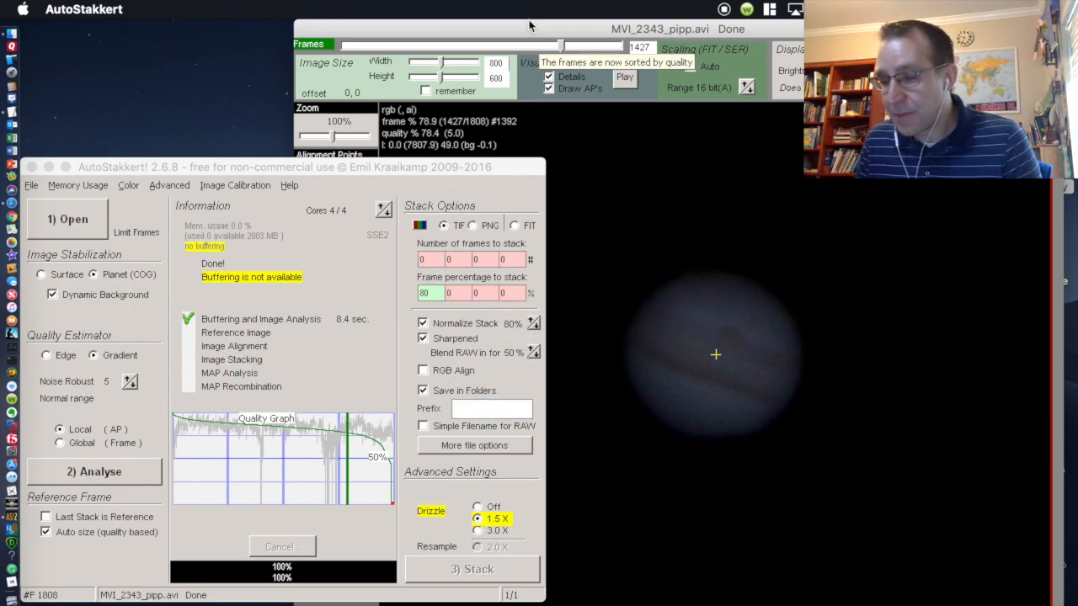
drag(457, 165, 157, 153)
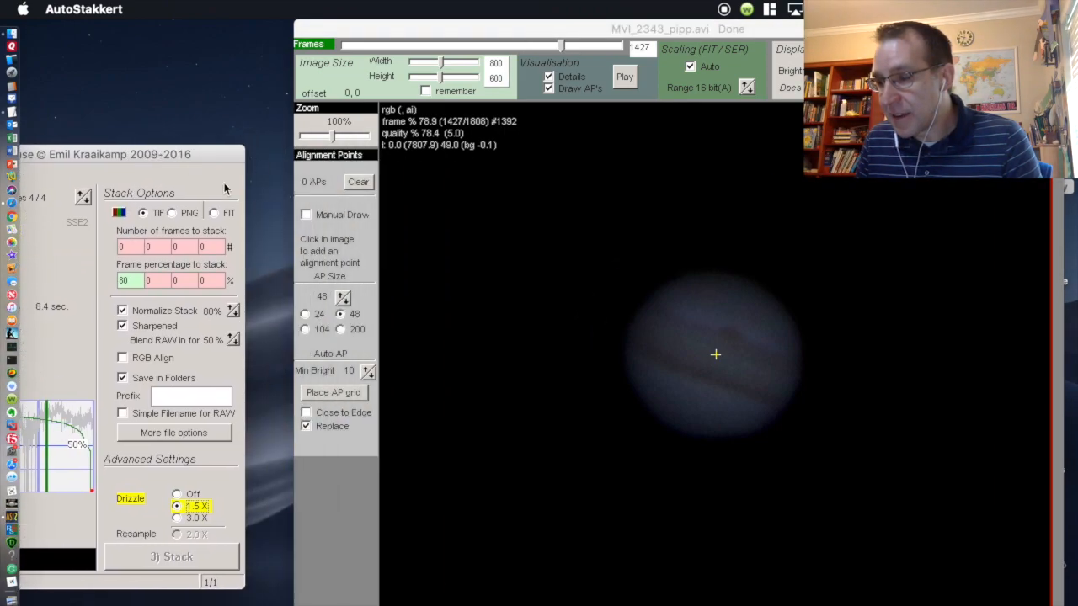
Step: Place an AP grid over Jupiter, try AP size 24, then regrid with size 48
click(332, 394)
click(306, 313)
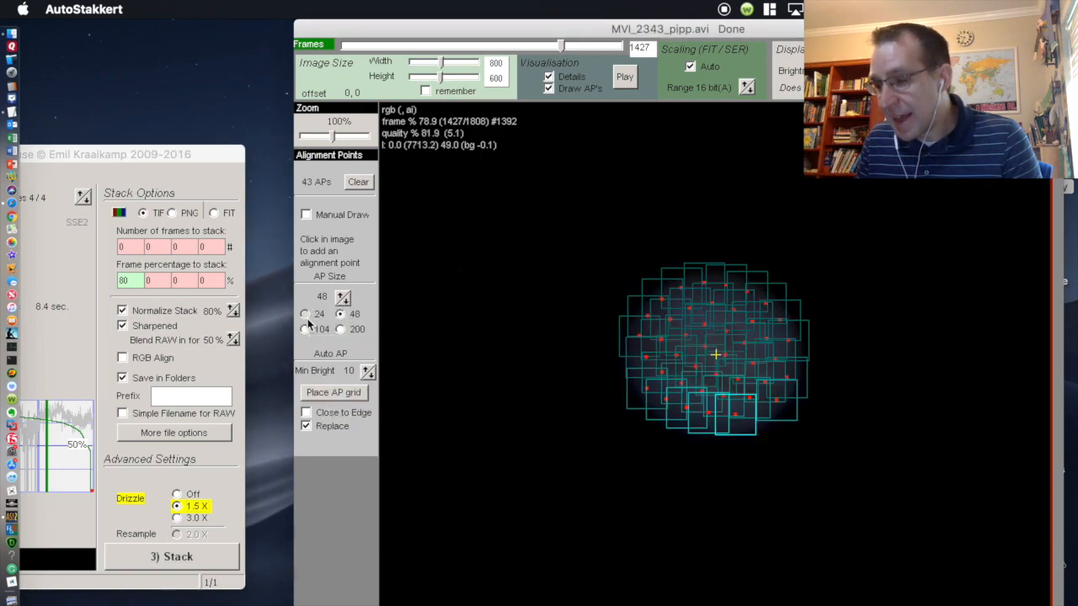
click(333, 393)
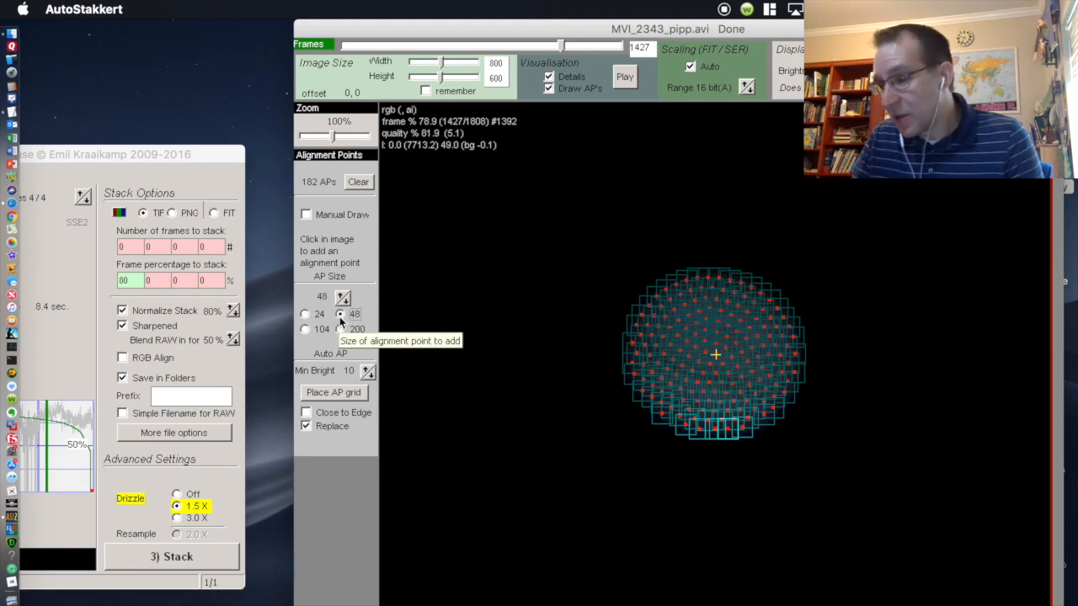
click(340, 315)
click(334, 392)
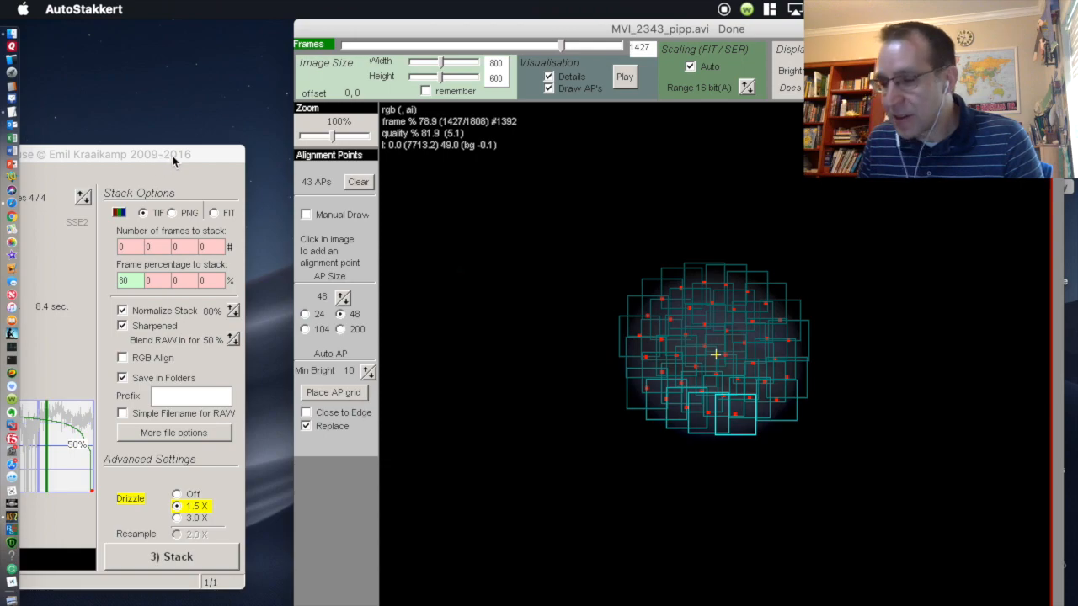
drag(134, 158, 104, 179)
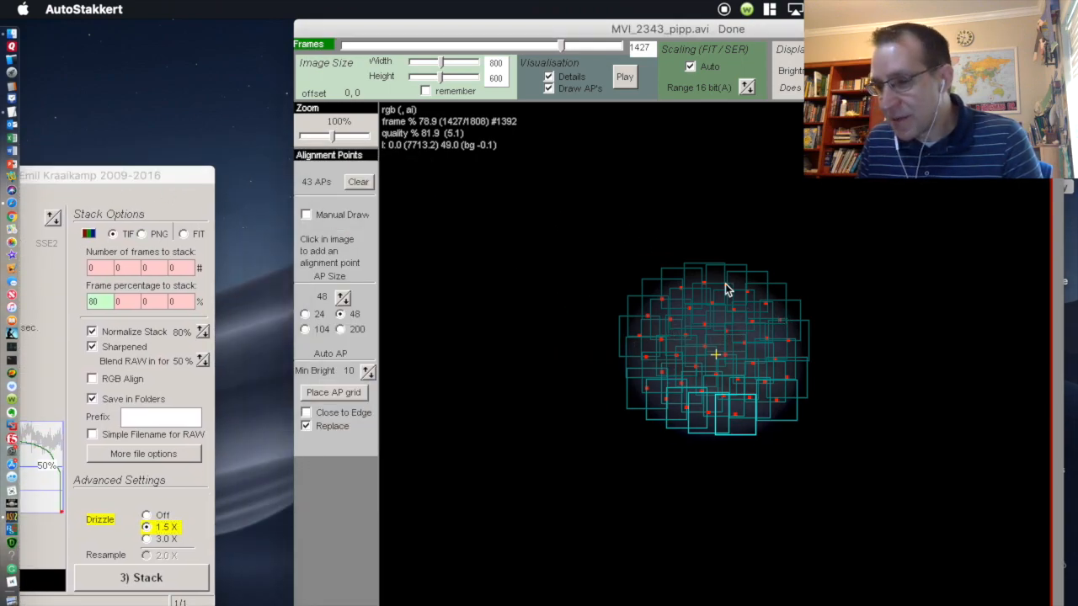
drag(105, 179, 437, 165)
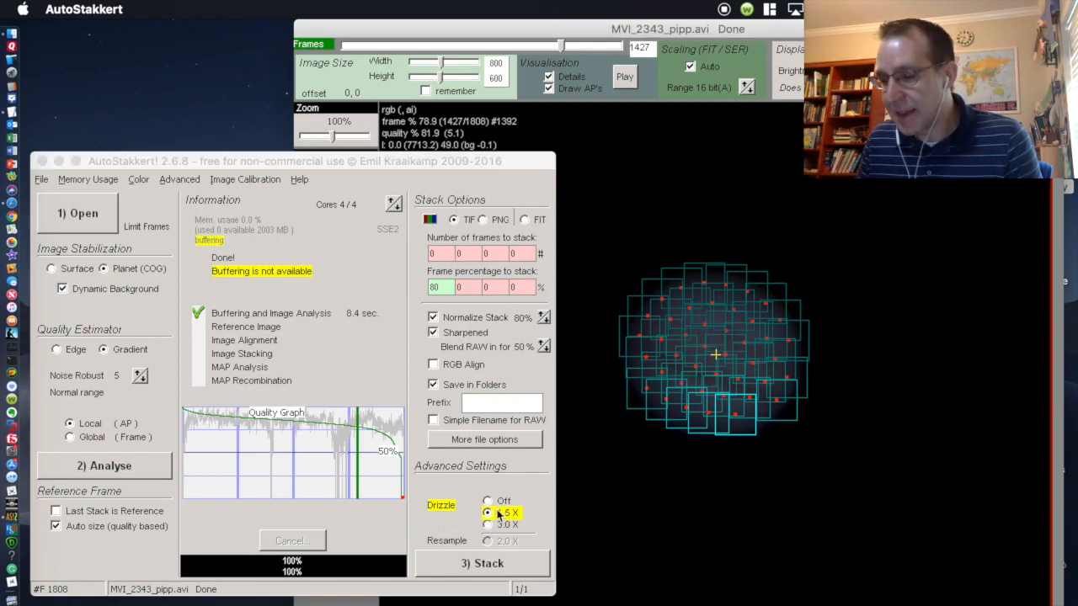
Step: Stack the best Jupiter frames into one drizzled image, then quit AutoStakkert when finished
click(475, 568)
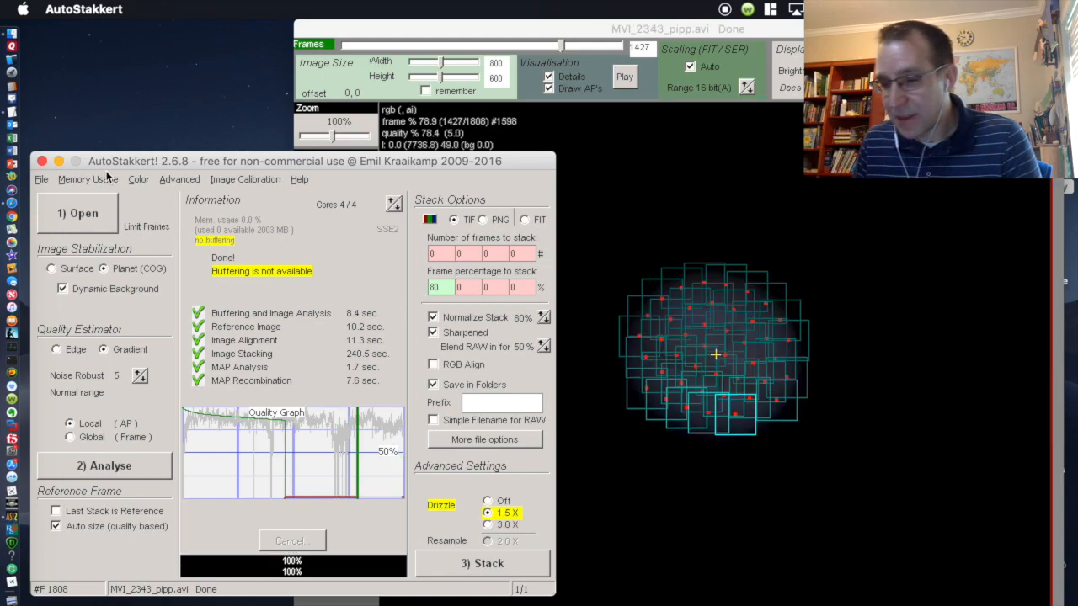
click(42, 161)
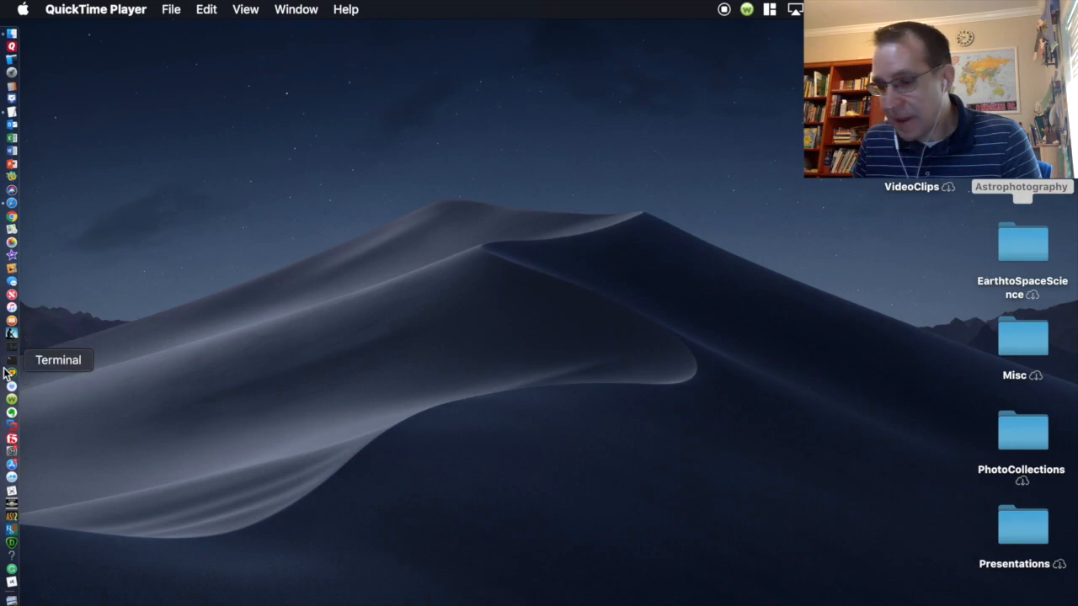
Step: Launch RegiStax and browse to Astrophotography/Working/pipp_20190722_093021/AS_p80
click(13, 531)
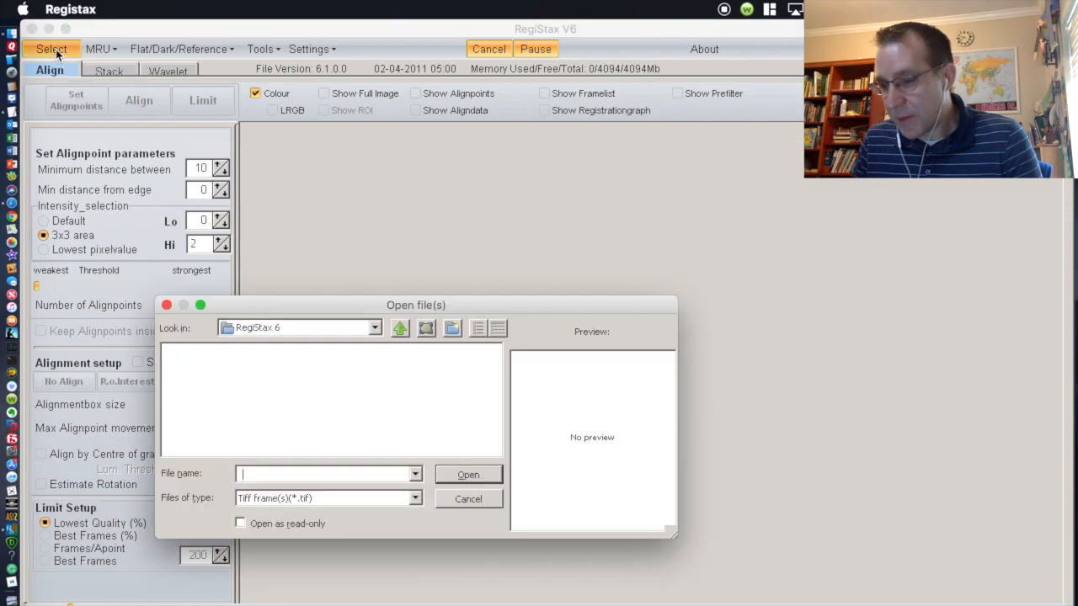
click(377, 328)
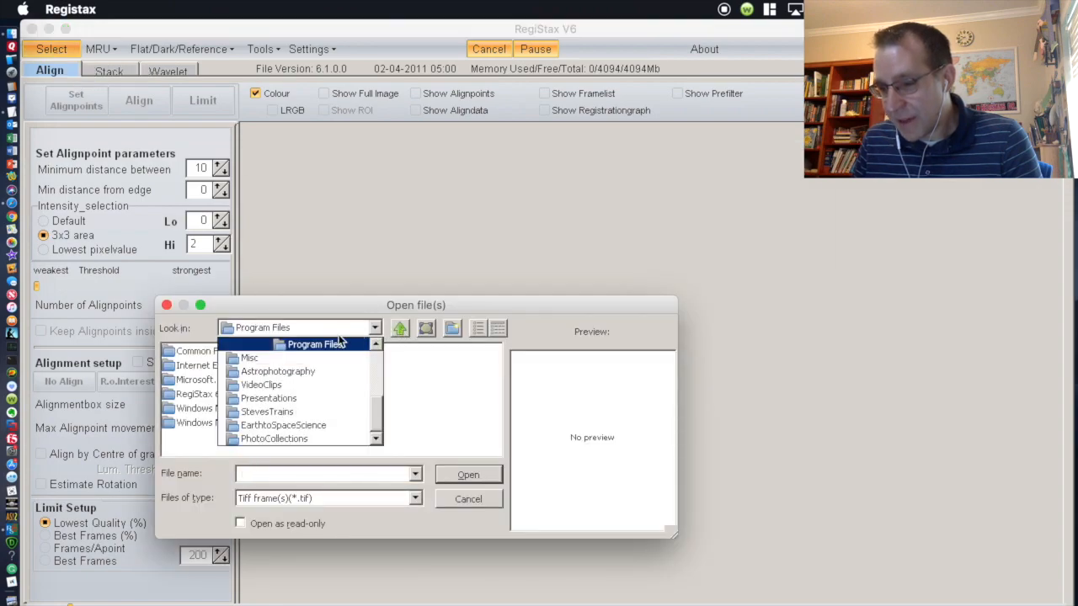
click(322, 371)
double_click(203, 380)
click(199, 357)
double_click(199, 357)
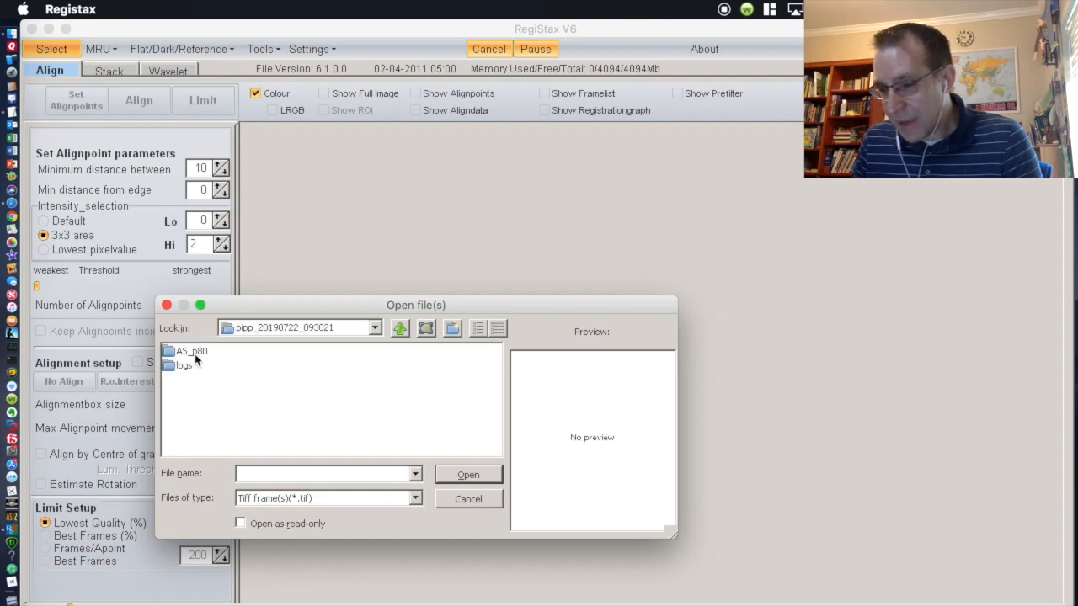
double_click(195, 354)
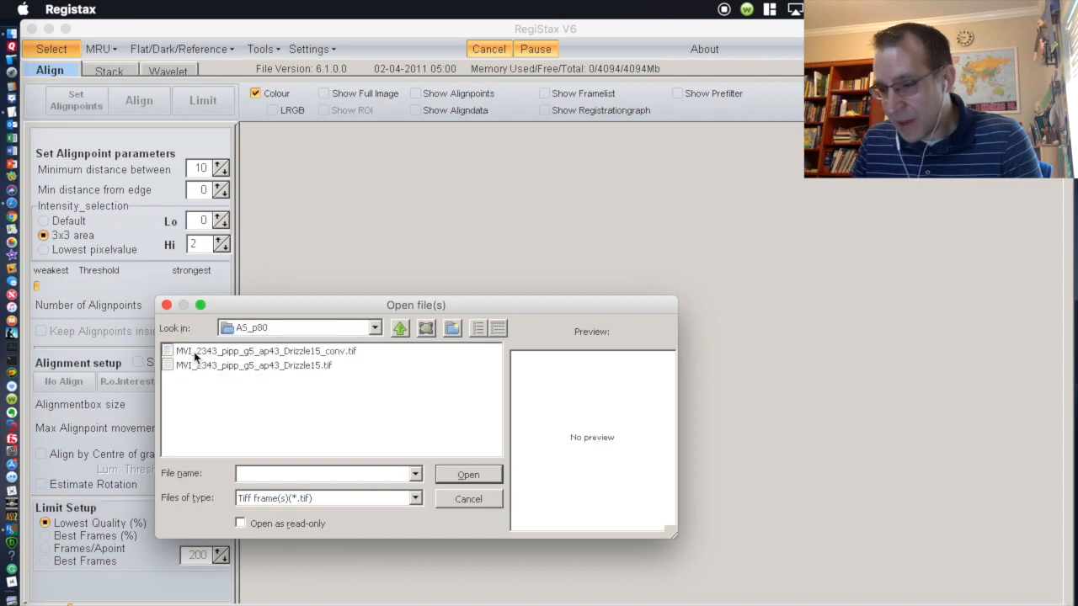
Step: Open MVI_2343_pipp_g5_ap43_Drizzle15_conv.tif, accepting the intensity-level stretch
click(313, 353)
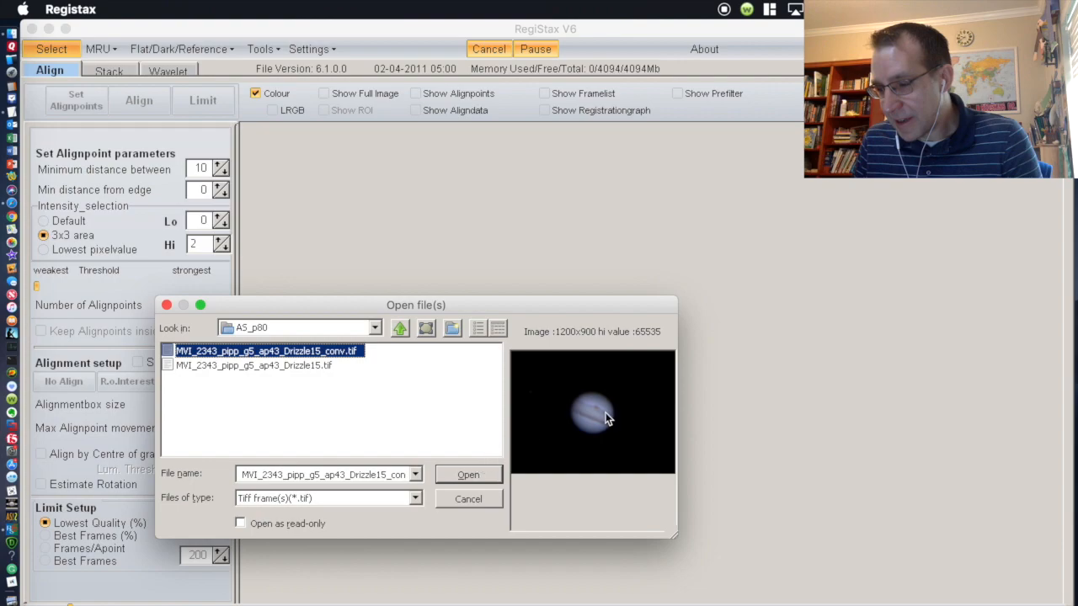
click(469, 476)
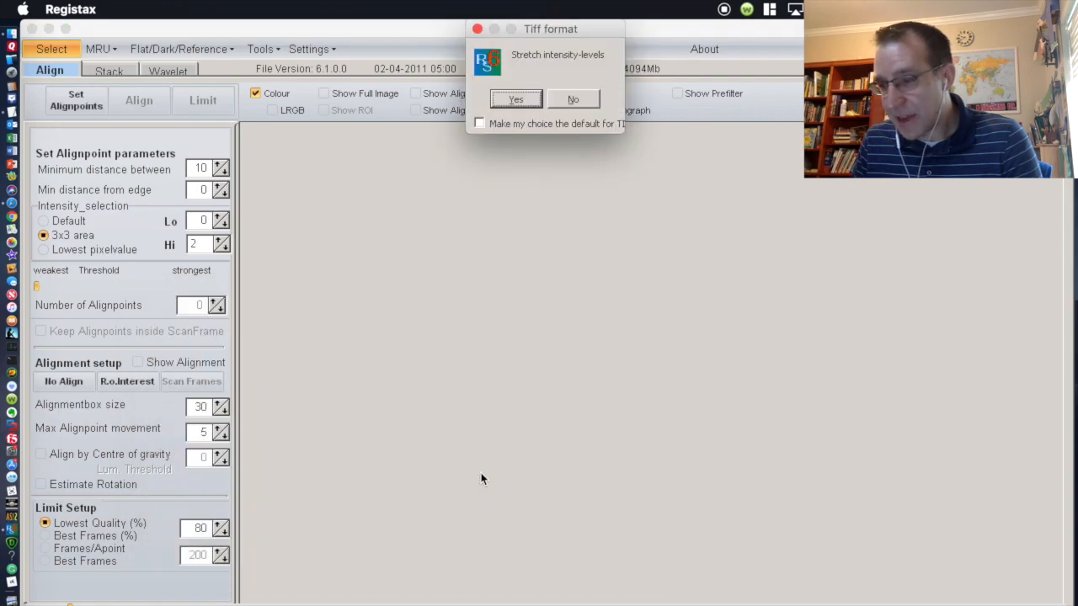
click(517, 100)
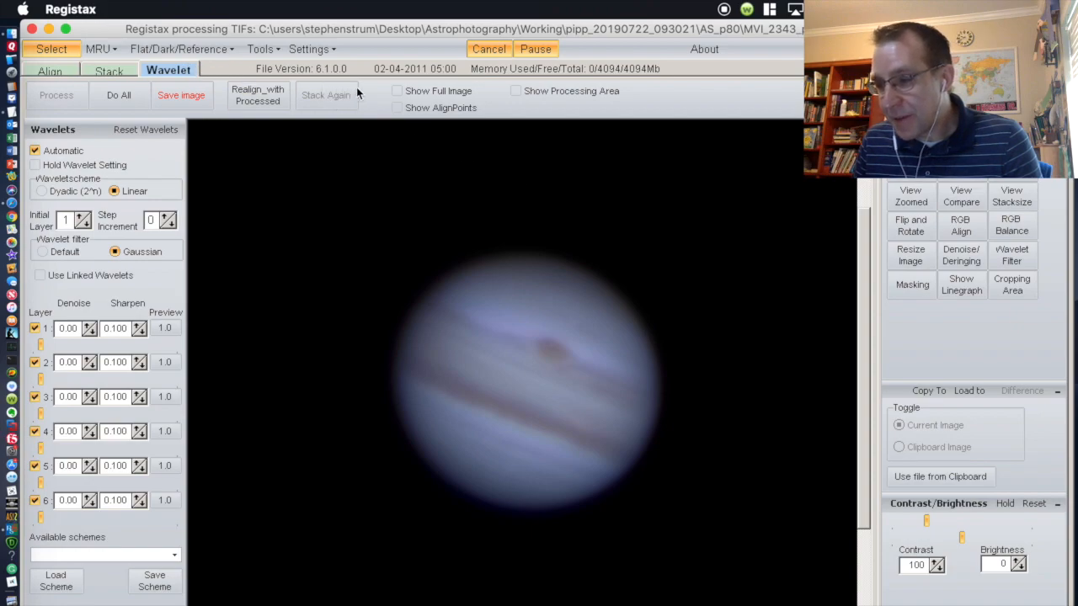
Step: Show the full Jupiter frame and load the Saturn1.rwv scheme (layer 1: 0.95 denoise, 0.350 sharpen)
click(397, 91)
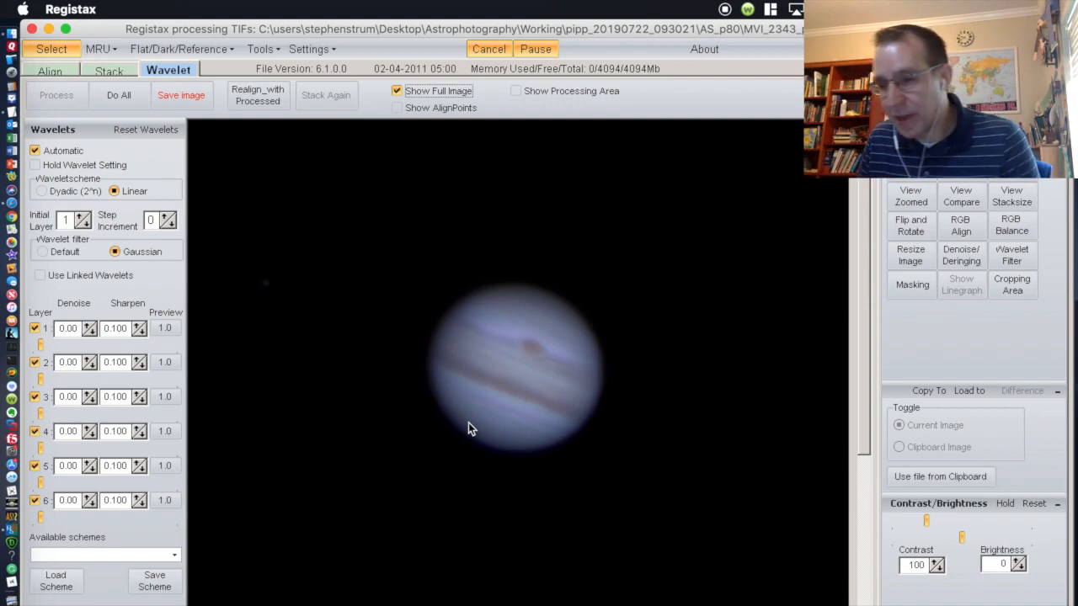
click(174, 556)
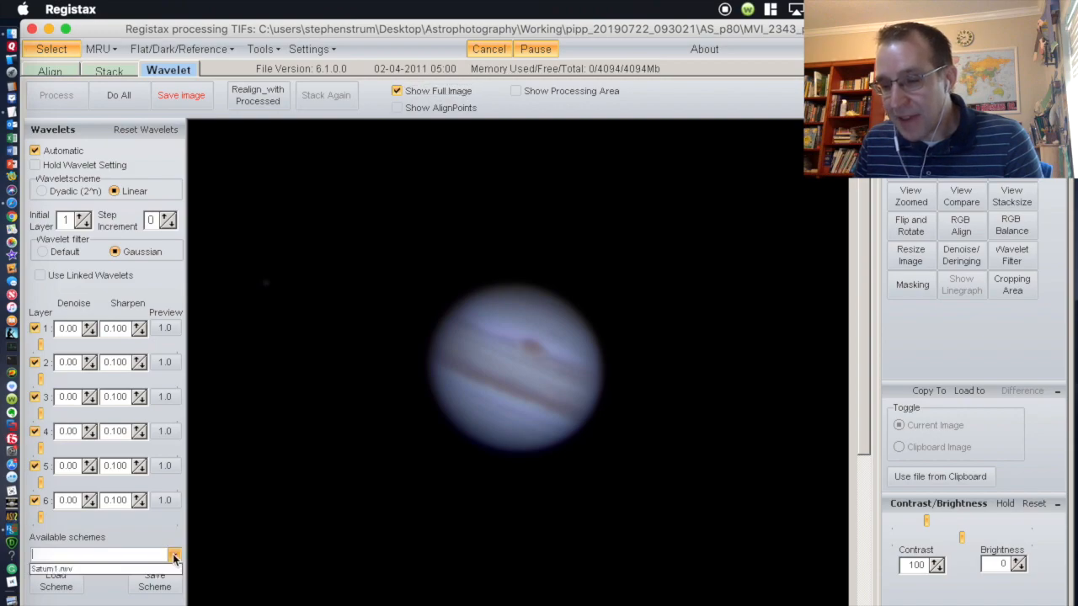
click(177, 68)
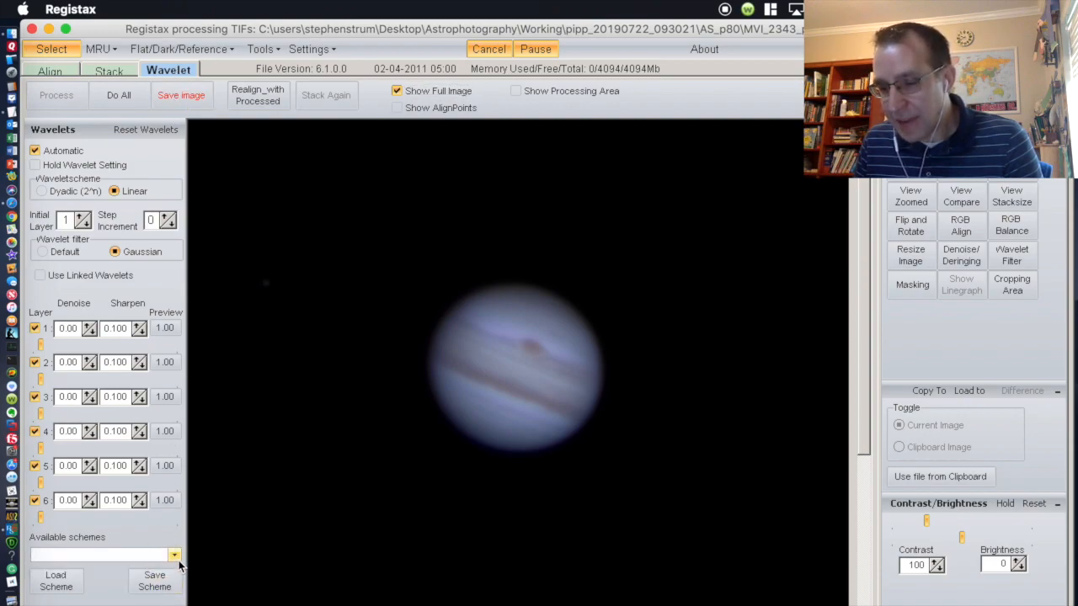
click(175, 558)
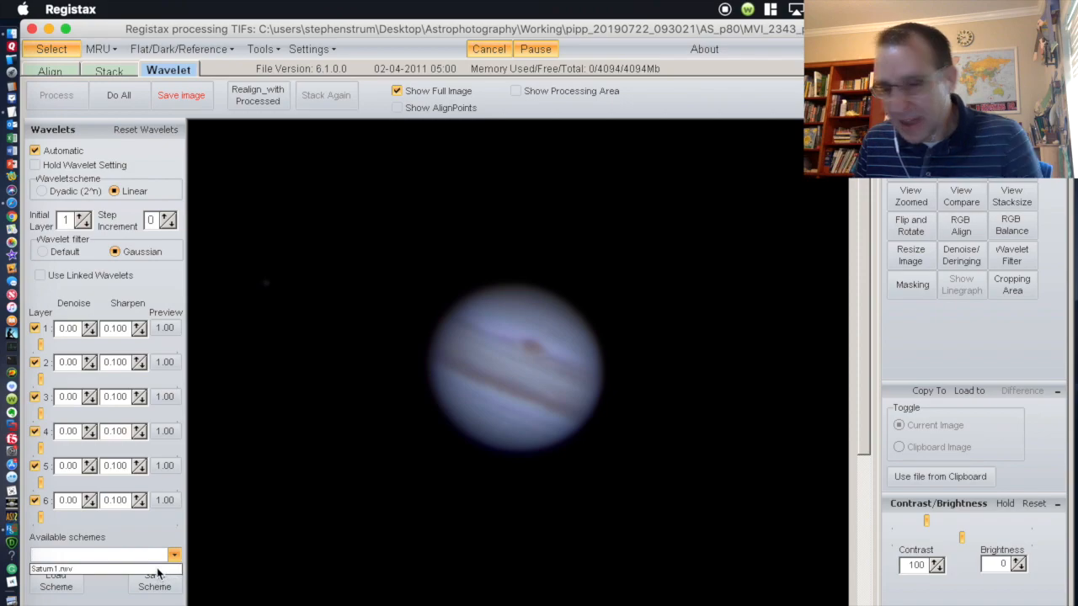
click(66, 569)
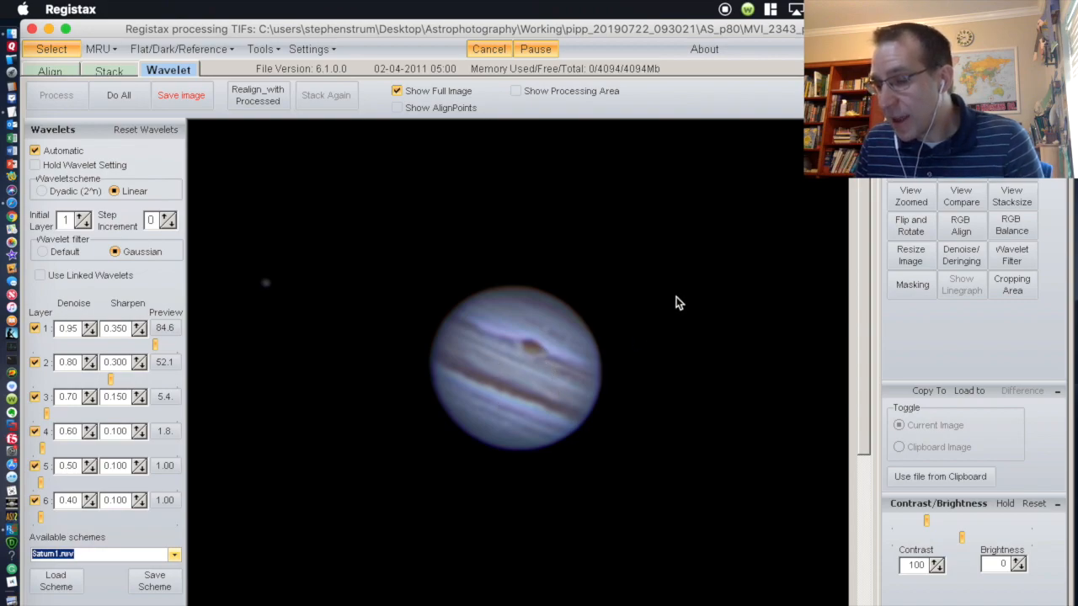
Step: Raise histogram gamma to about 1.08, then start a 16-bit TIFF save named Jupiter_working
click(909, 192)
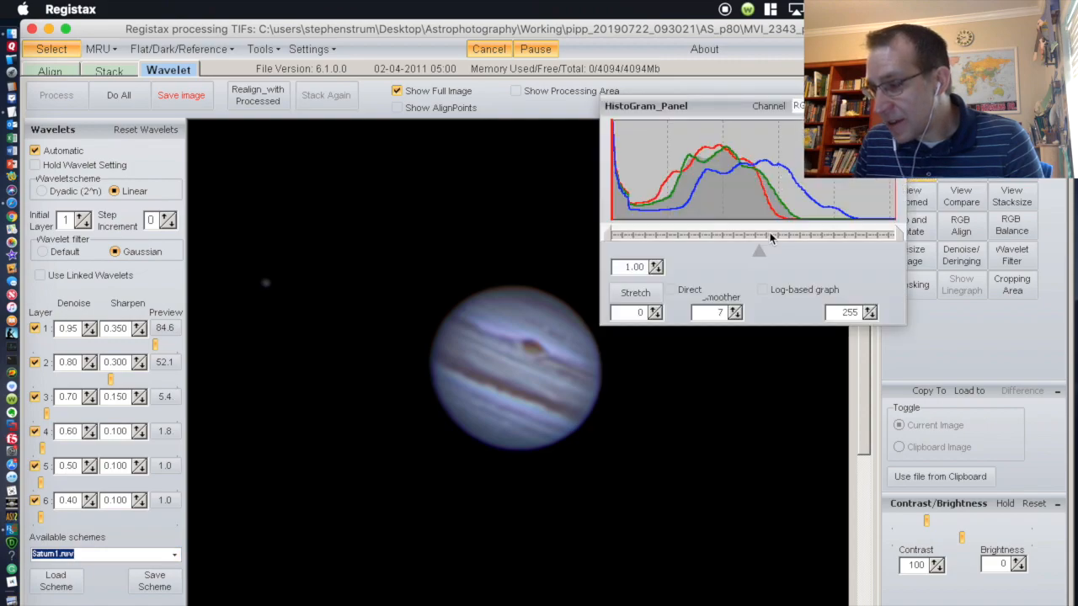
drag(756, 257, 740, 253)
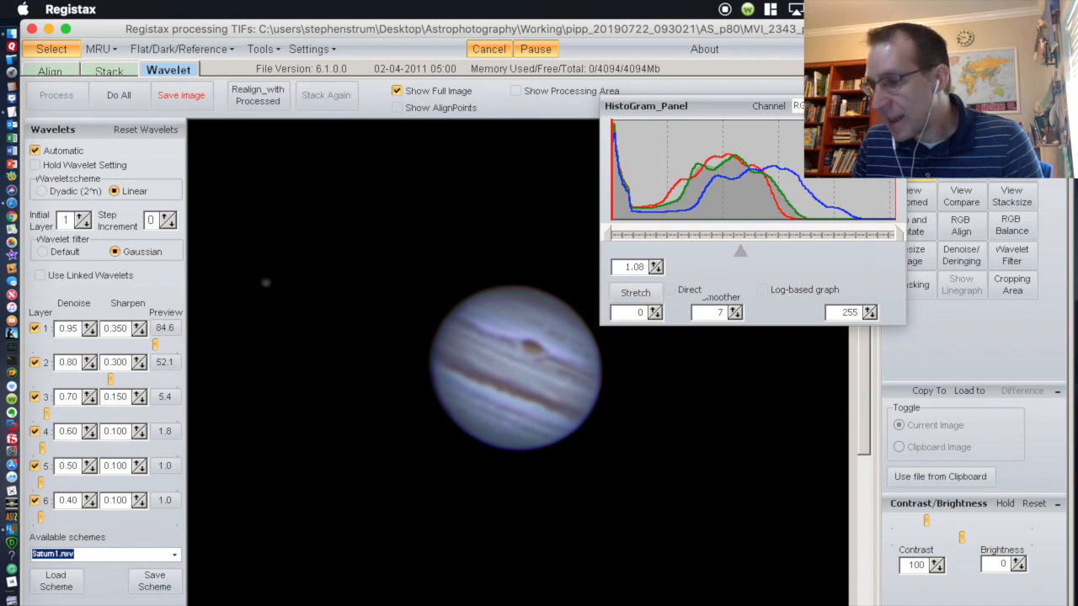
click(896, 106)
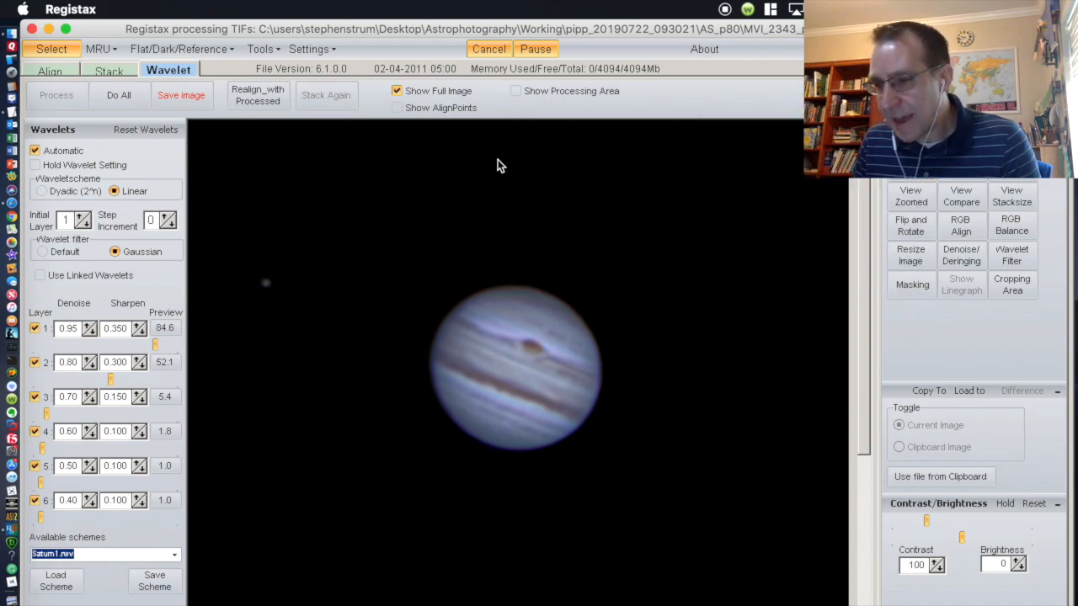
click(181, 95)
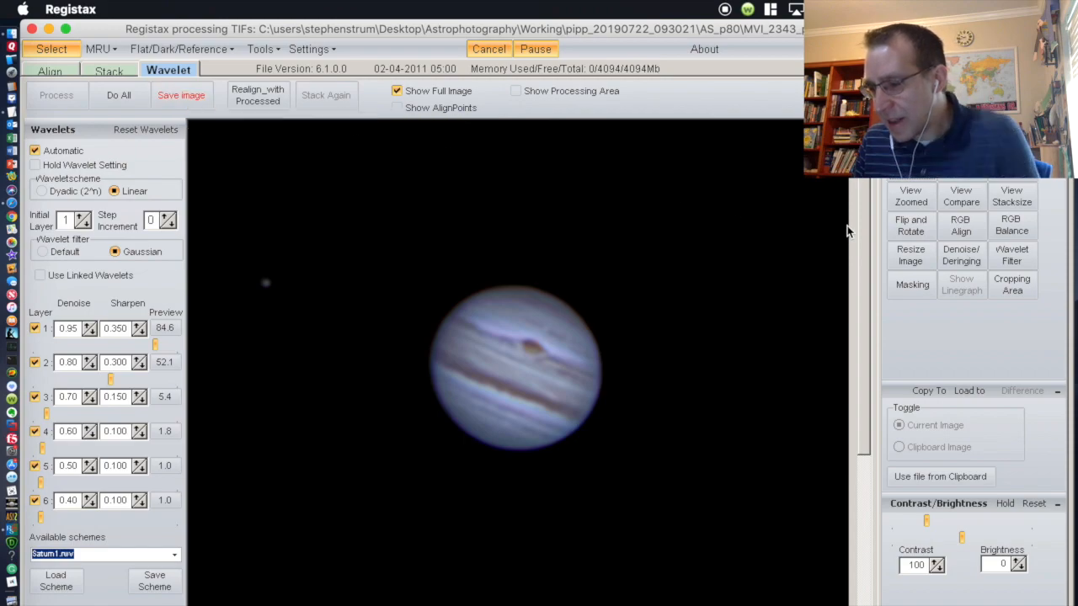
text(upi)
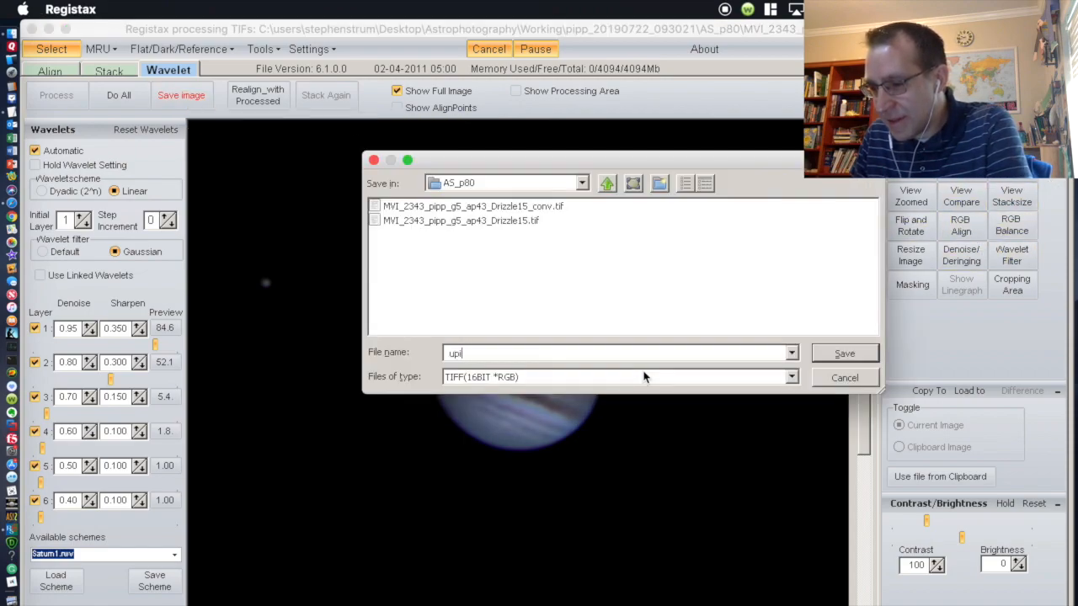
text(tter_w)
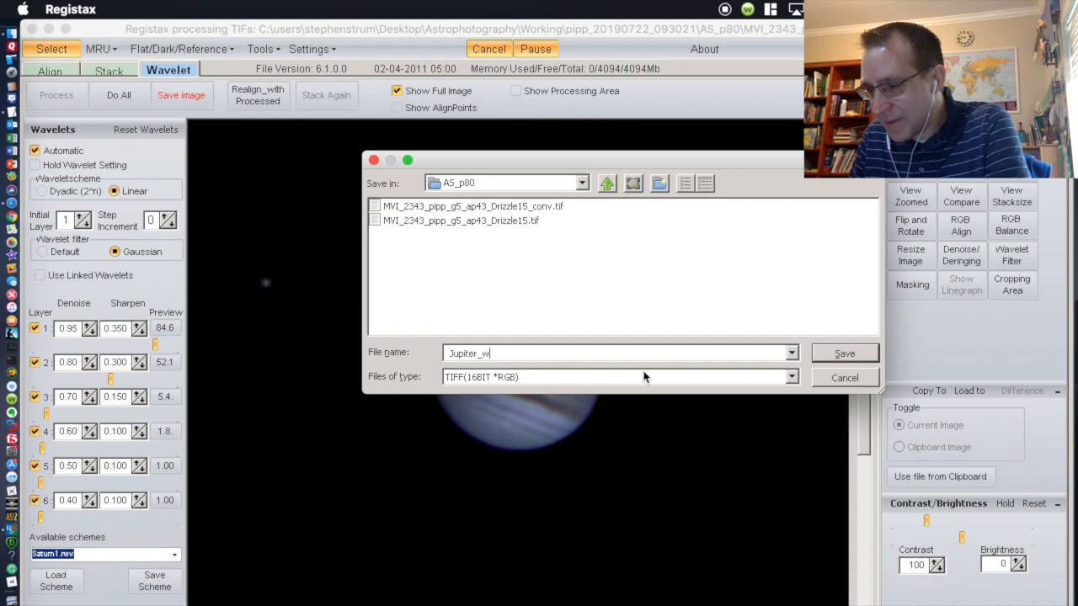
text(orkin)
Step: Confirm saving the sharpened image as Jupiter_working TIFF in AS_p80
key(Return)
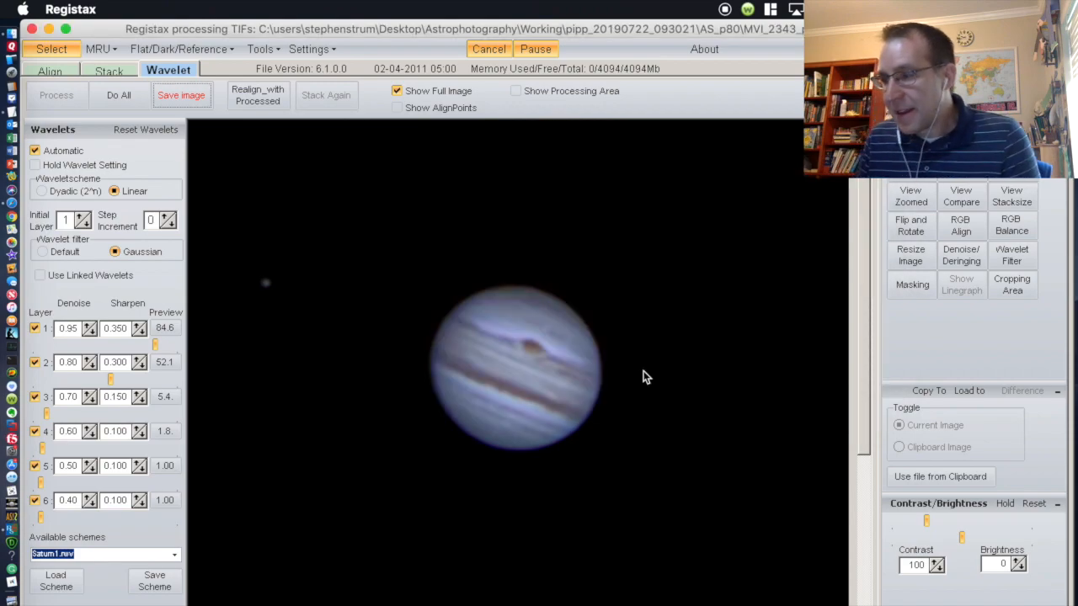
Step: Quit RegiStax and open Jupiter_working.tif in Pixelmator
click(31, 30)
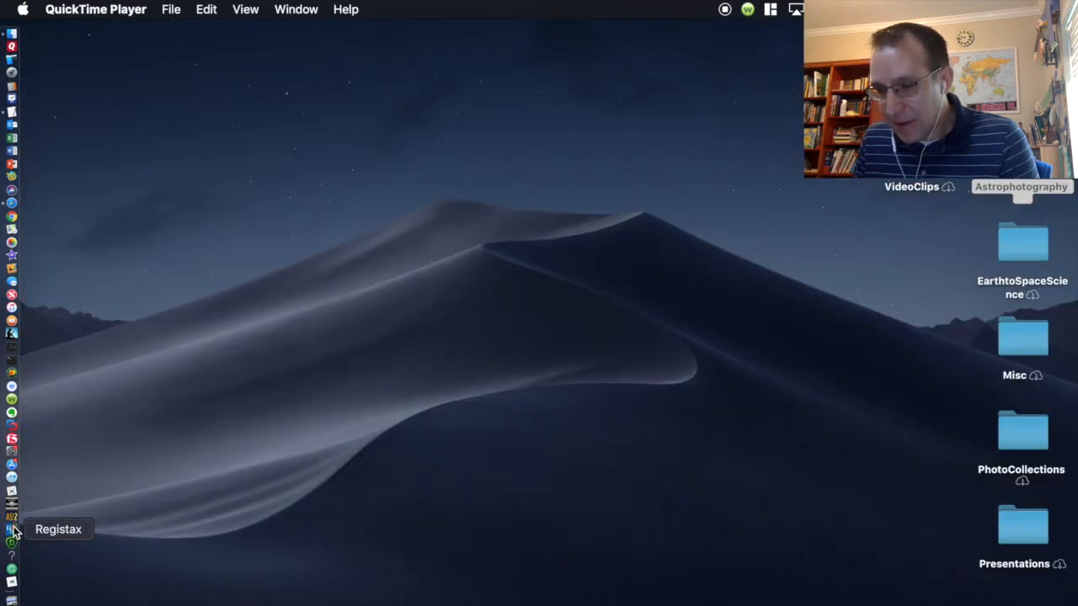
click(14, 271)
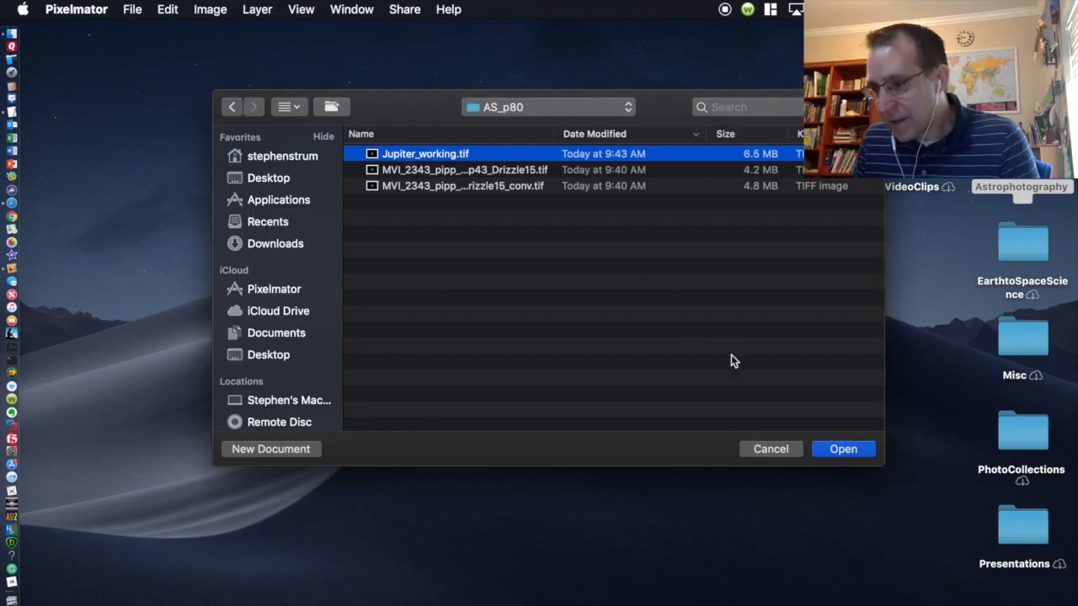
click(843, 450)
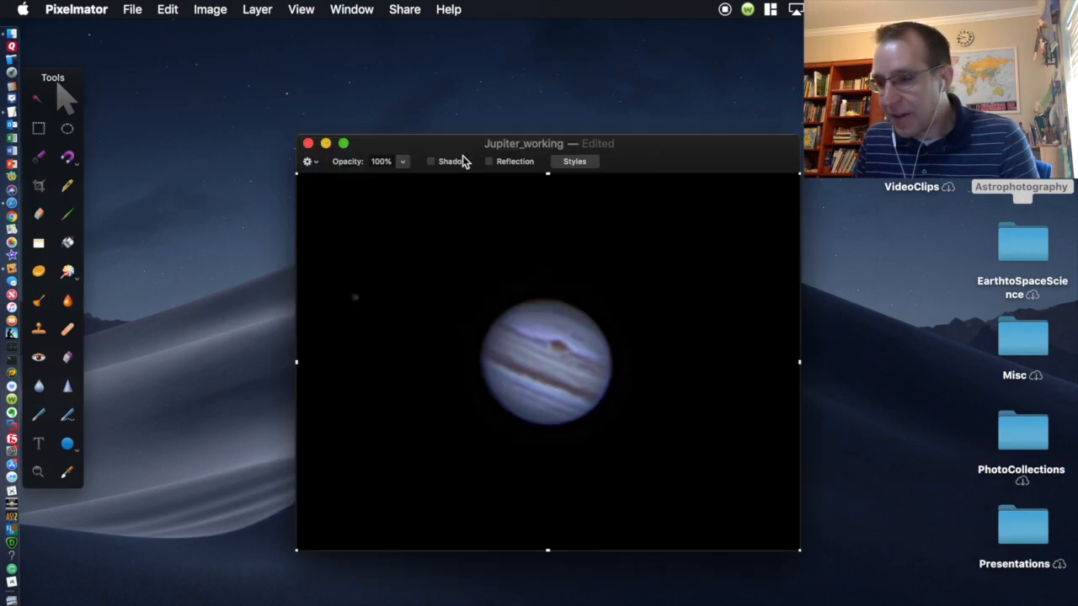
drag(432, 139, 344, 132)
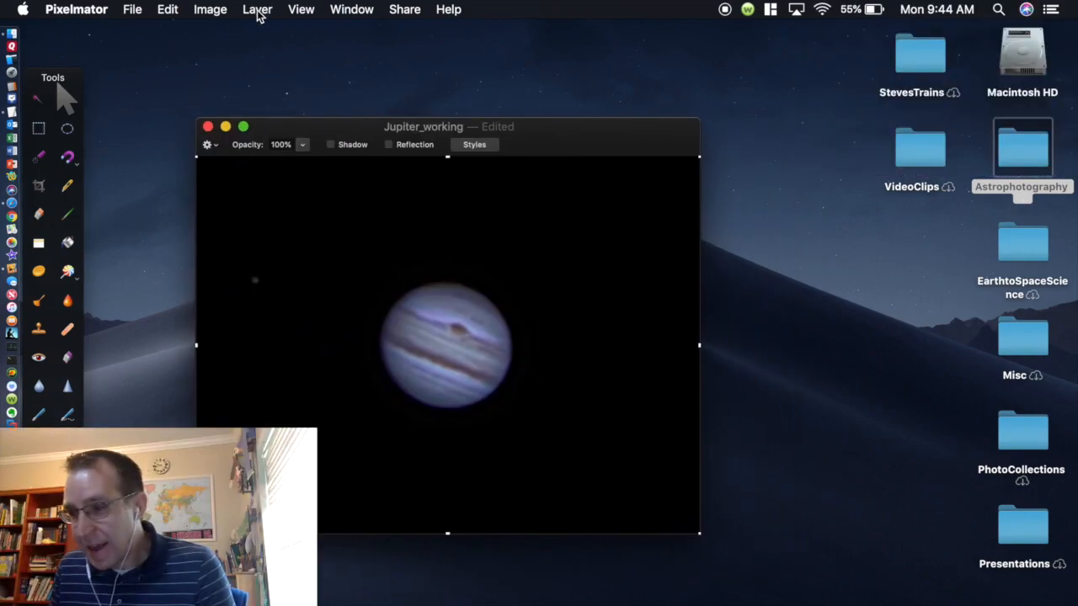
Step: Apply a Curves adjustment pulling the RGB curve down to darken the midtones
click(211, 9)
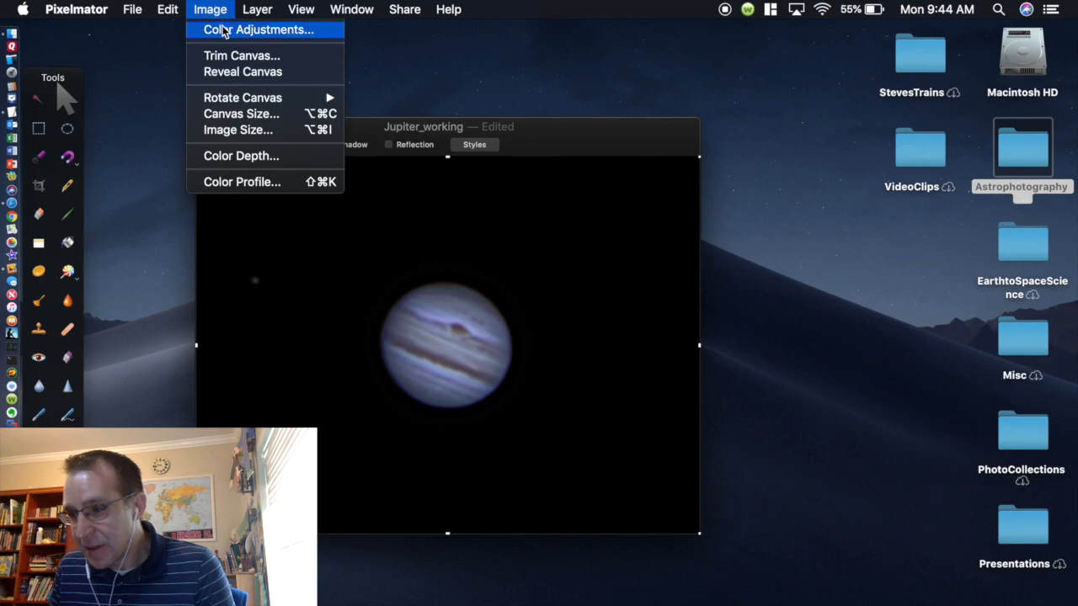
click(224, 29)
double_click(918, 359)
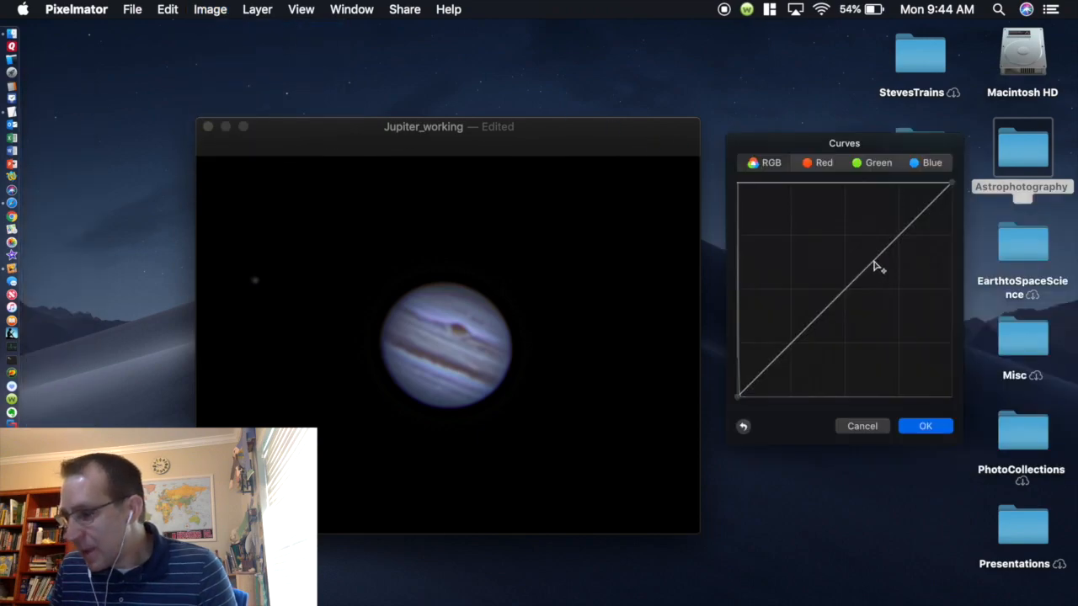
drag(873, 266, 872, 291)
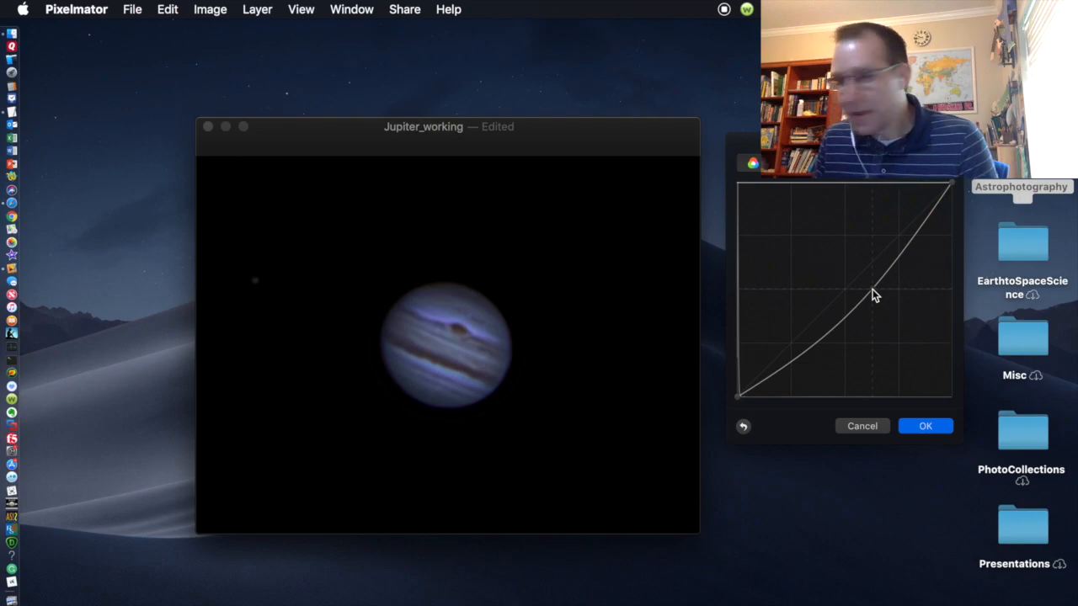
key(Return)
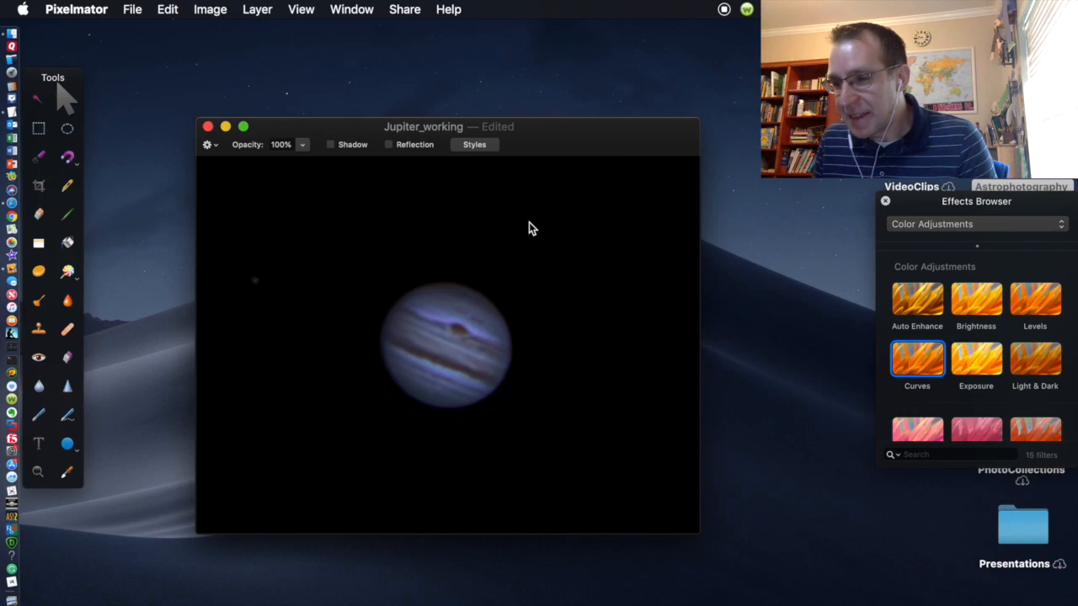
Step: Flip Jupiter vertically so the Great Red Spot sits lower, then enter free transform
click(258, 10)
mouse_move(213, 12)
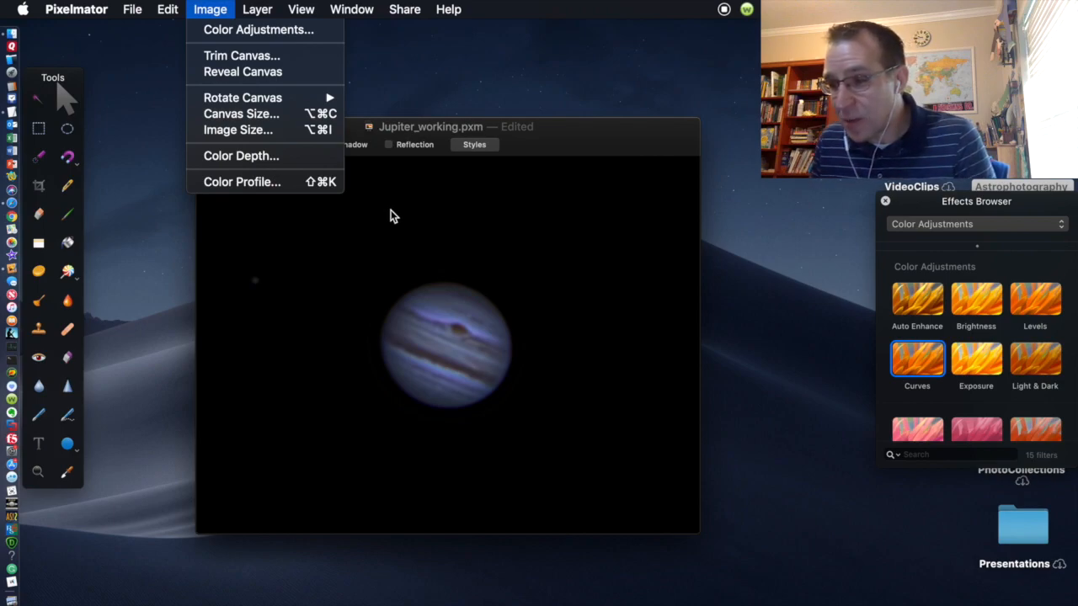
mouse_move(286, 97)
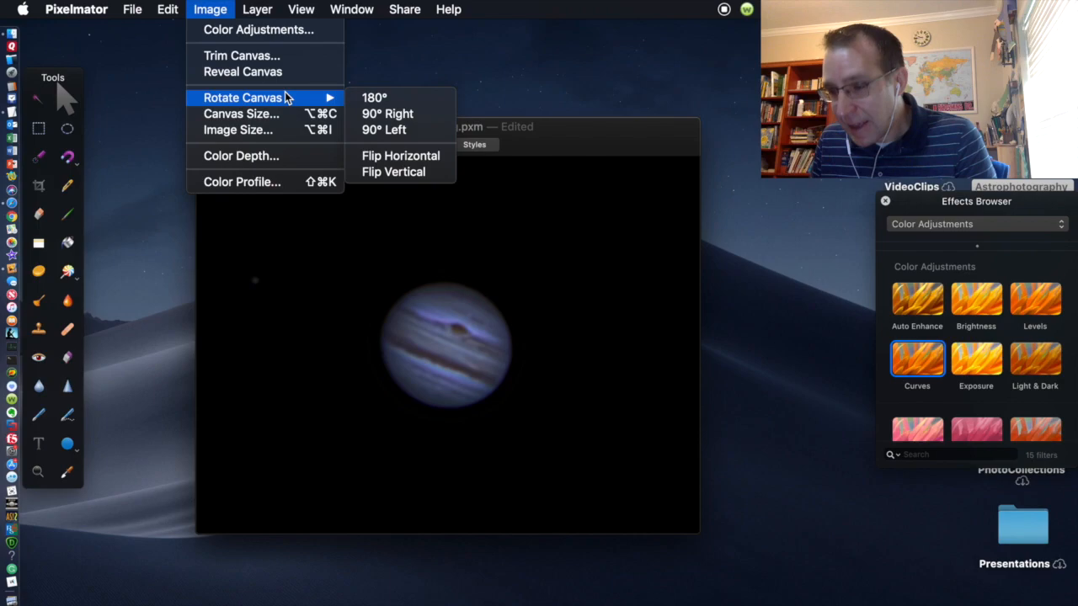
mouse_move(180, 7)
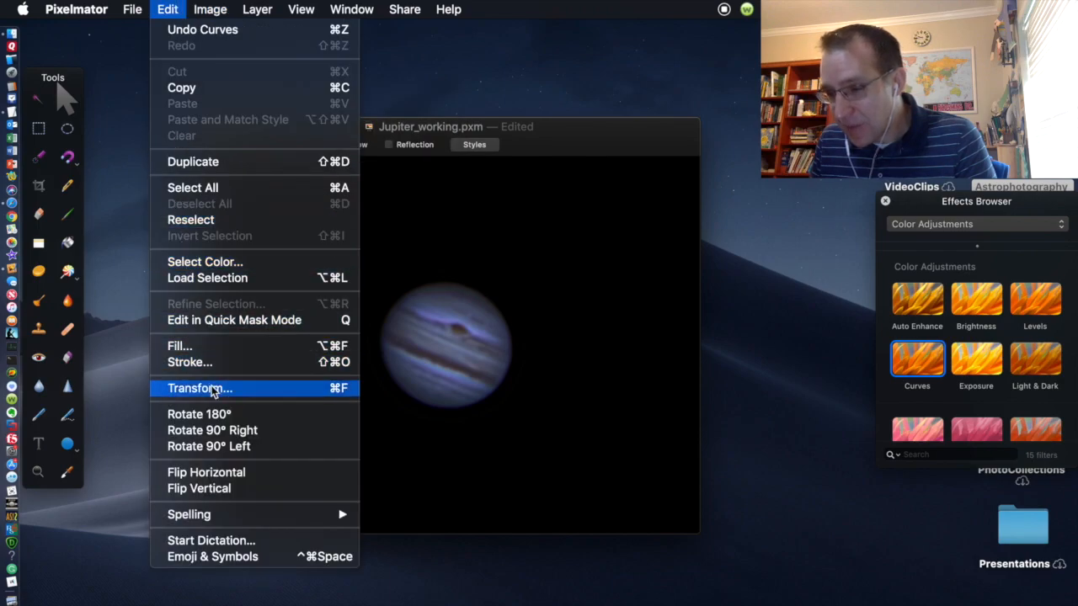
click(208, 488)
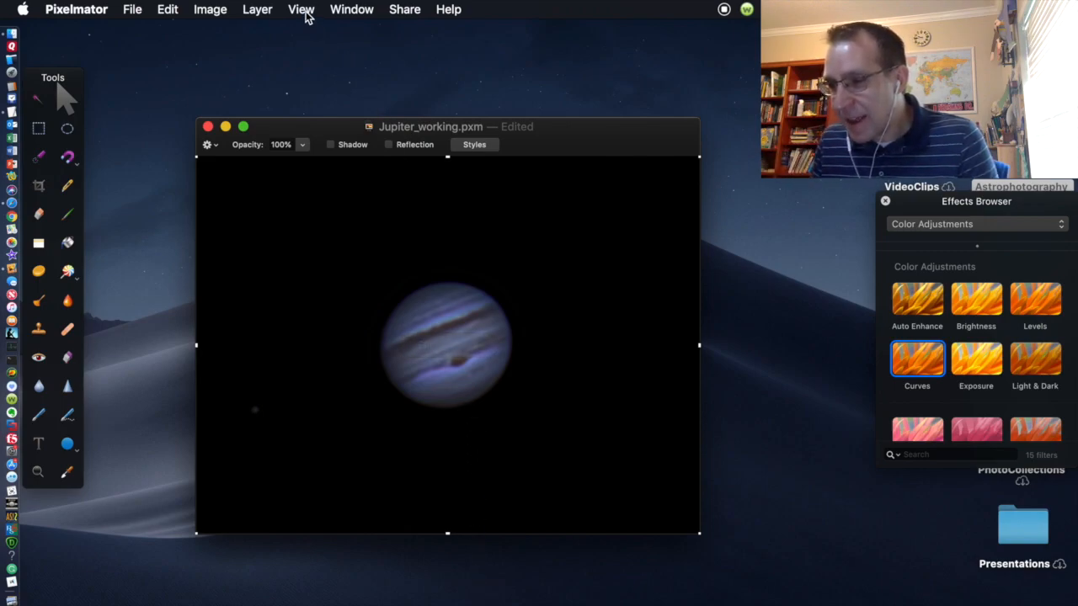
click(168, 10)
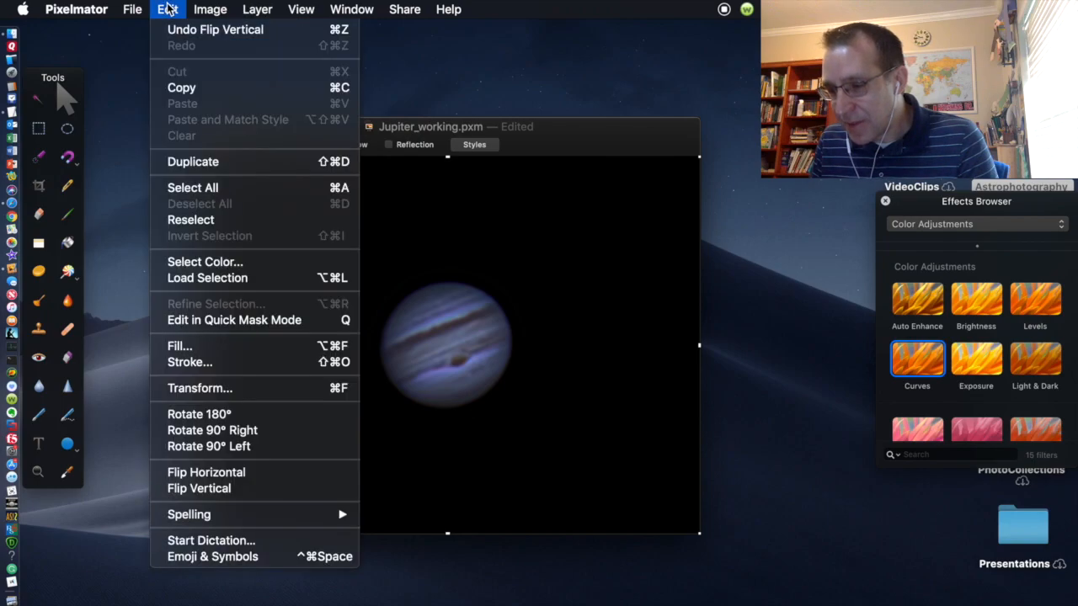
click(205, 391)
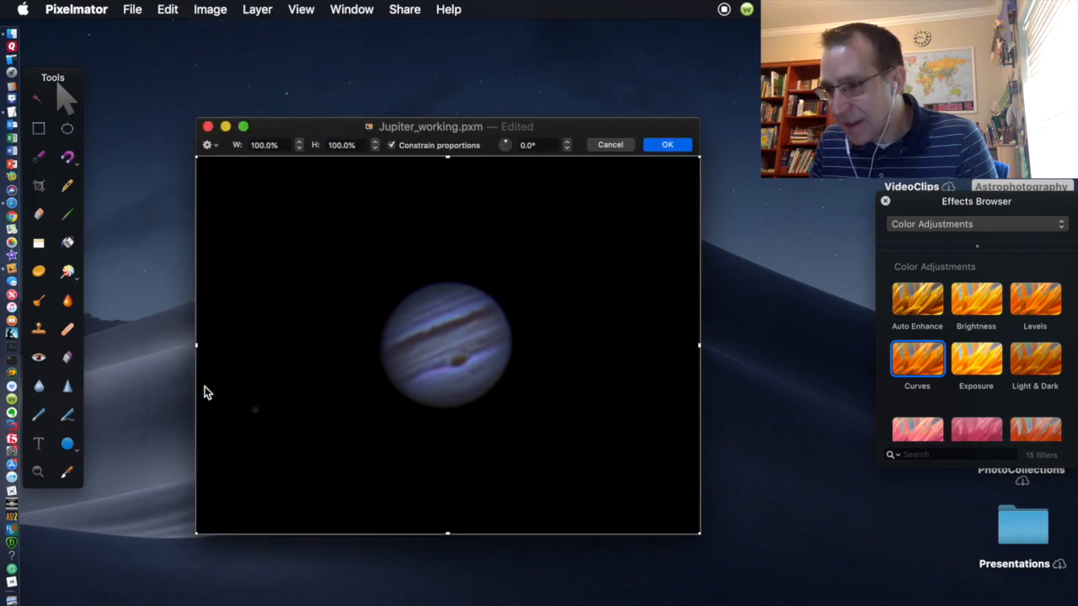
Step: Show the grid and rotate Jupiter to 22° so the cloud bands are level
click(301, 10)
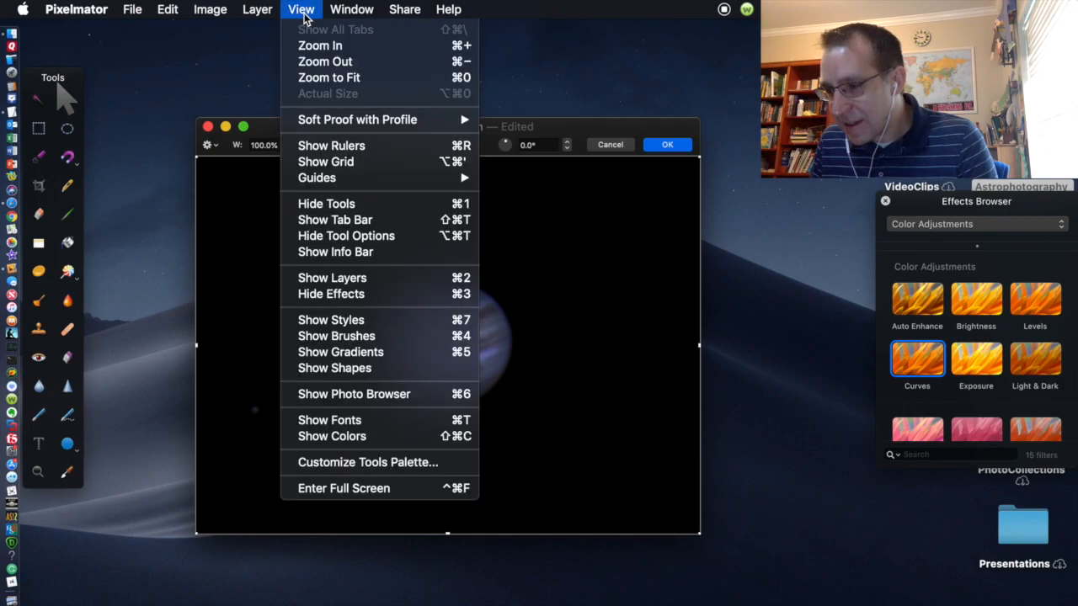
click(348, 164)
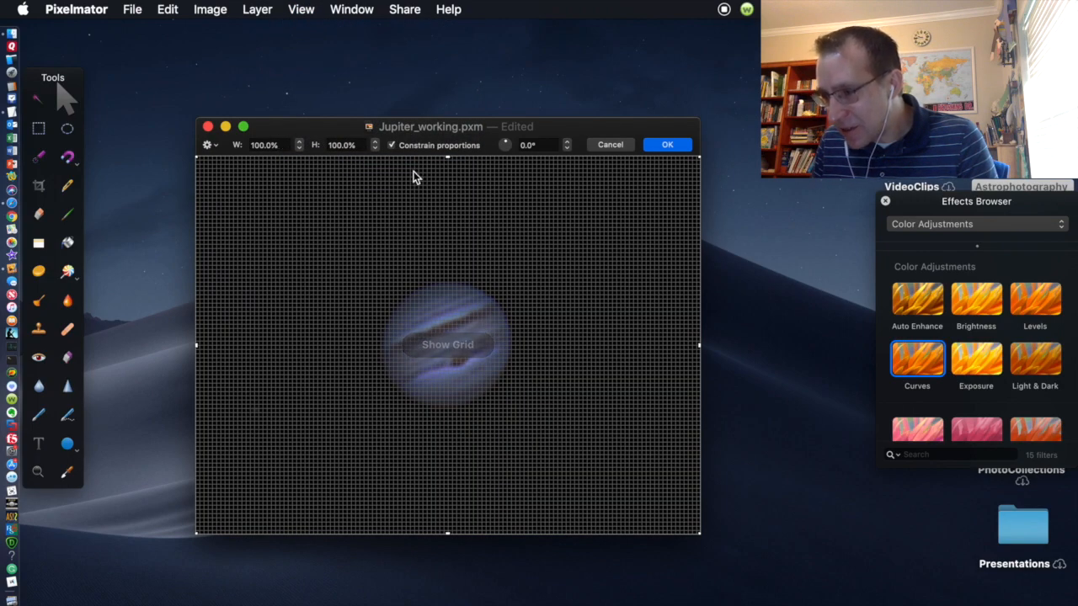
drag(571, 144, 568, 148)
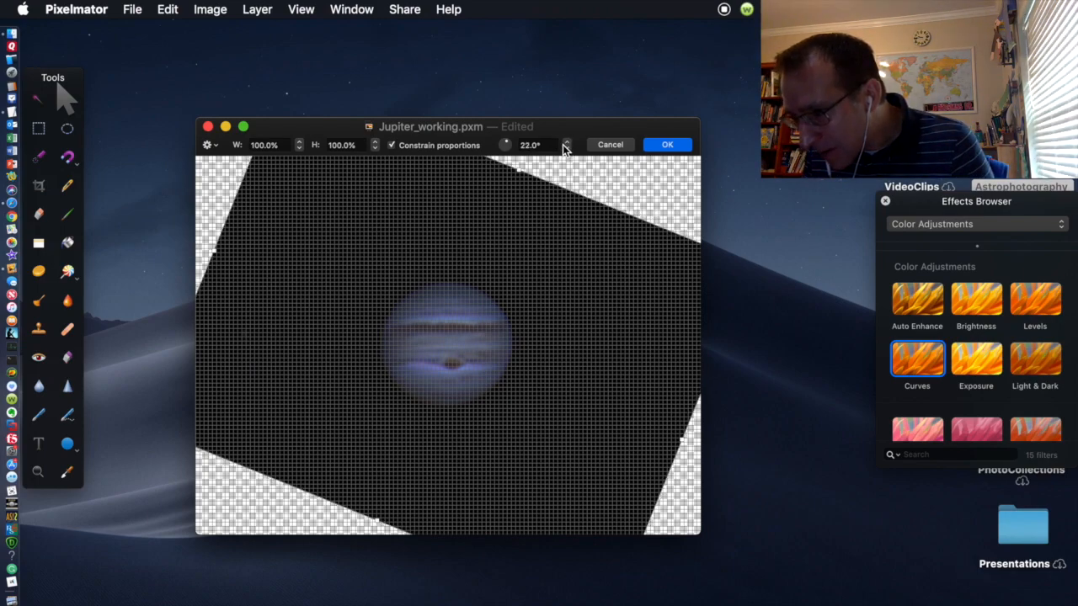
click(566, 149)
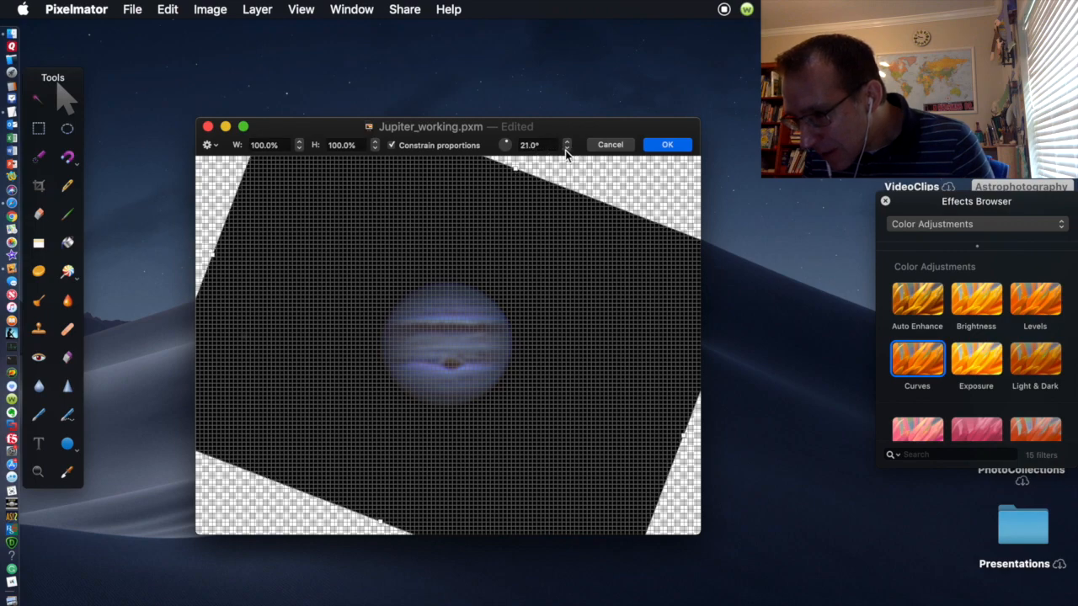
click(565, 150)
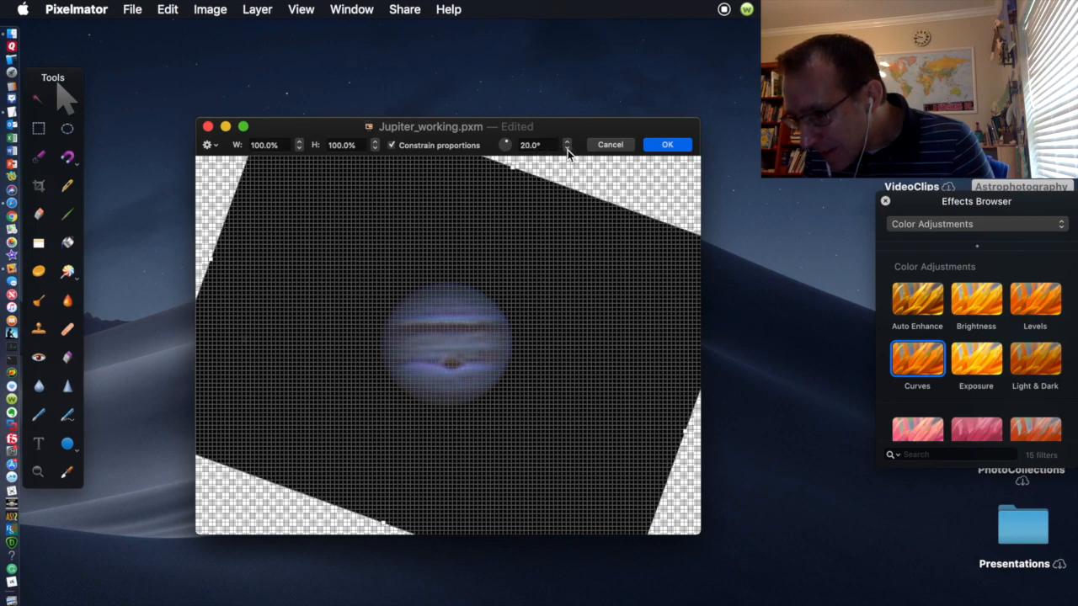
click(567, 144)
click(567, 144)
click(567, 144)
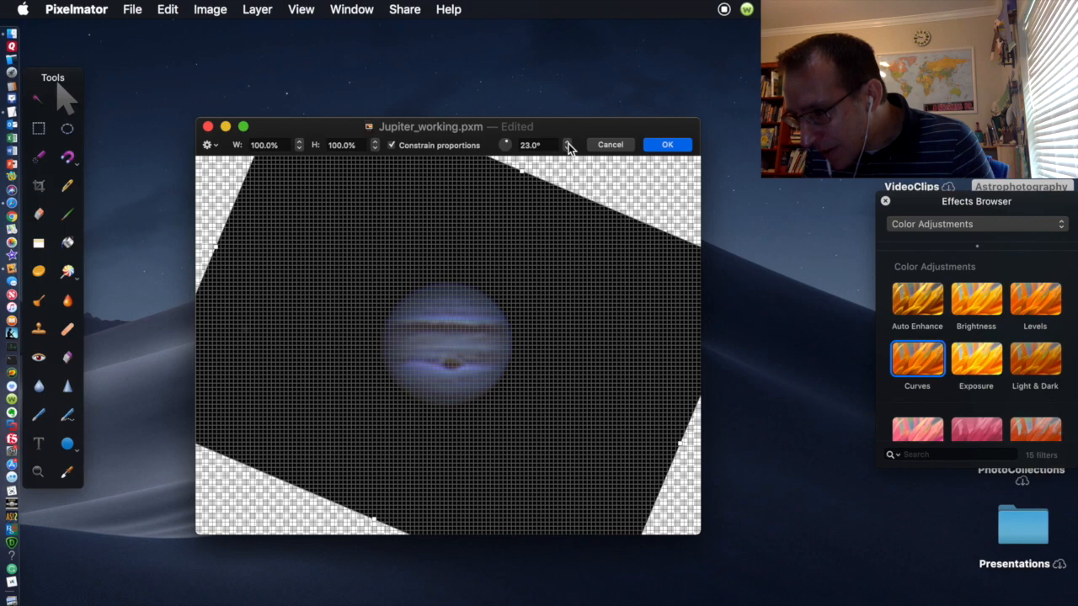
click(568, 149)
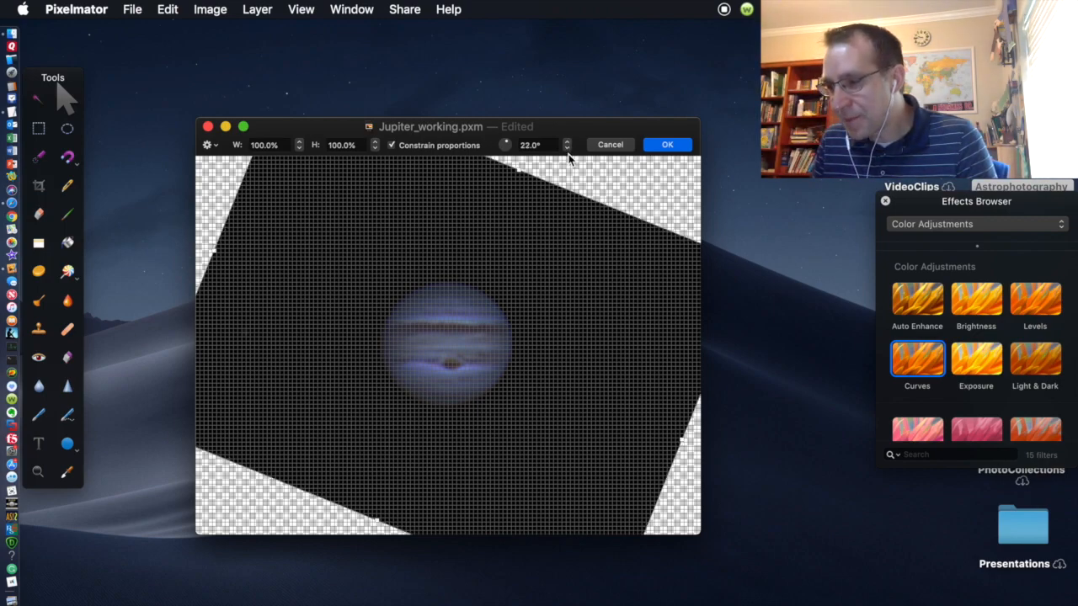
Step: Commit the 22° rotation and hide the grid overlay
click(668, 146)
click(301, 9)
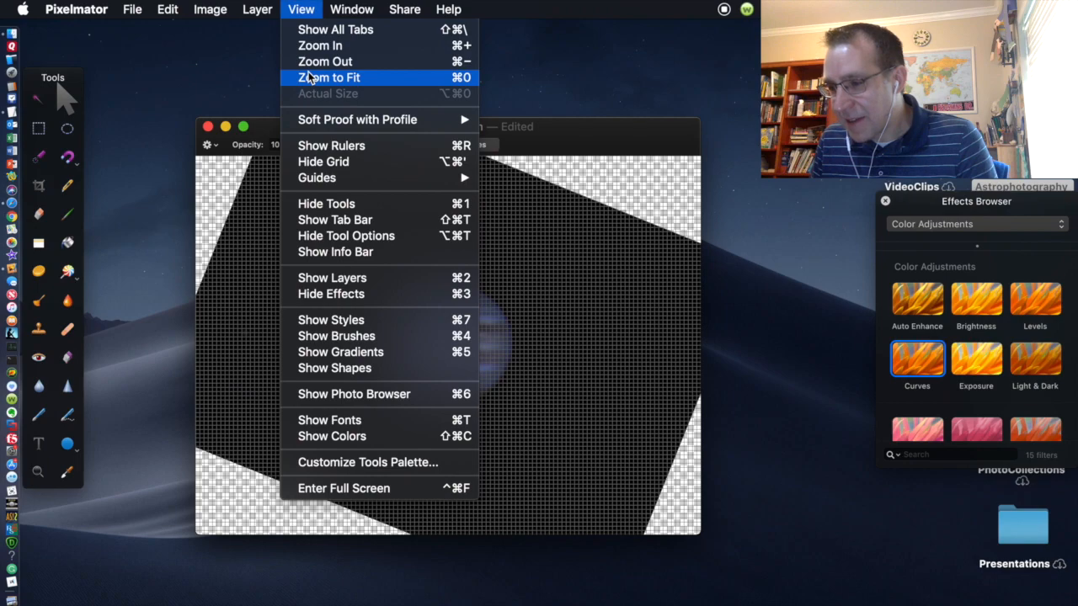
click(313, 161)
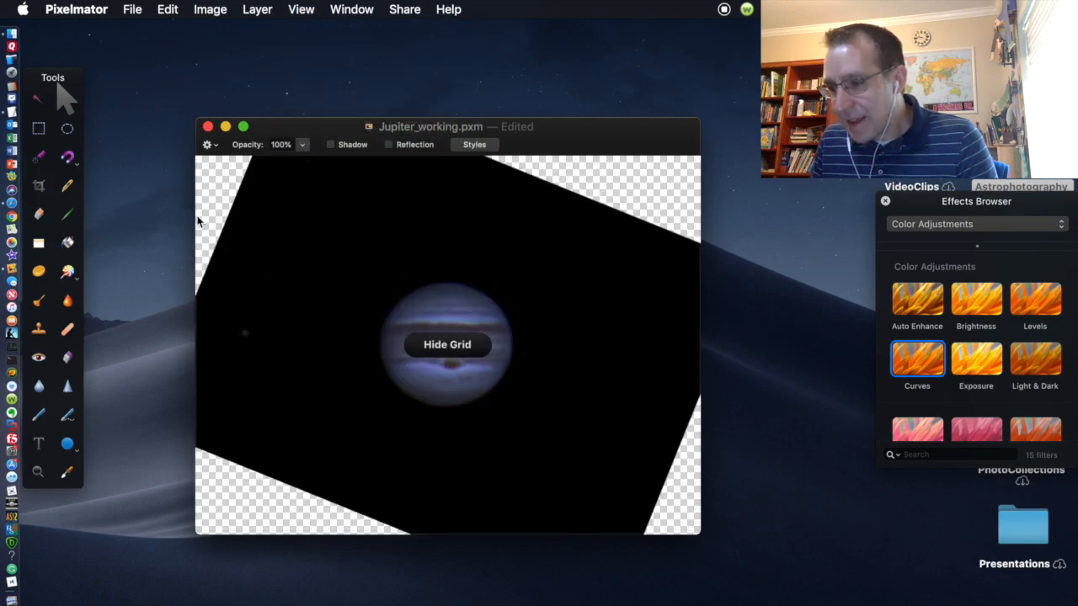
Step: Clear the four canvas corners to transparency with rectangular marquee selections
click(37, 129)
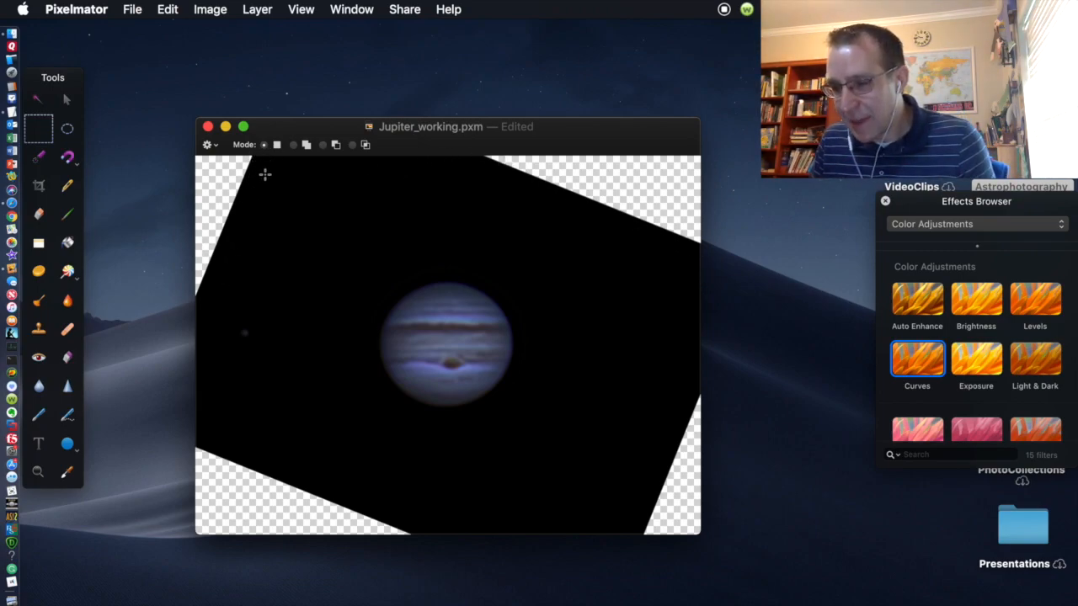
drag(269, 304, 185, 106)
key(BackSpace)
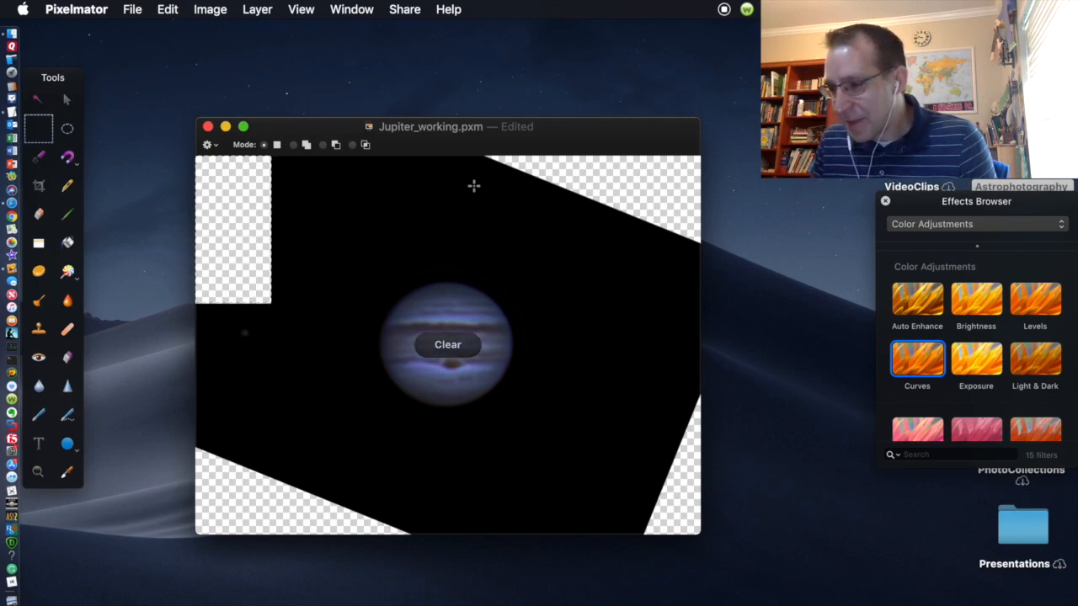
drag(468, 272, 708, 152)
key(BackSpace)
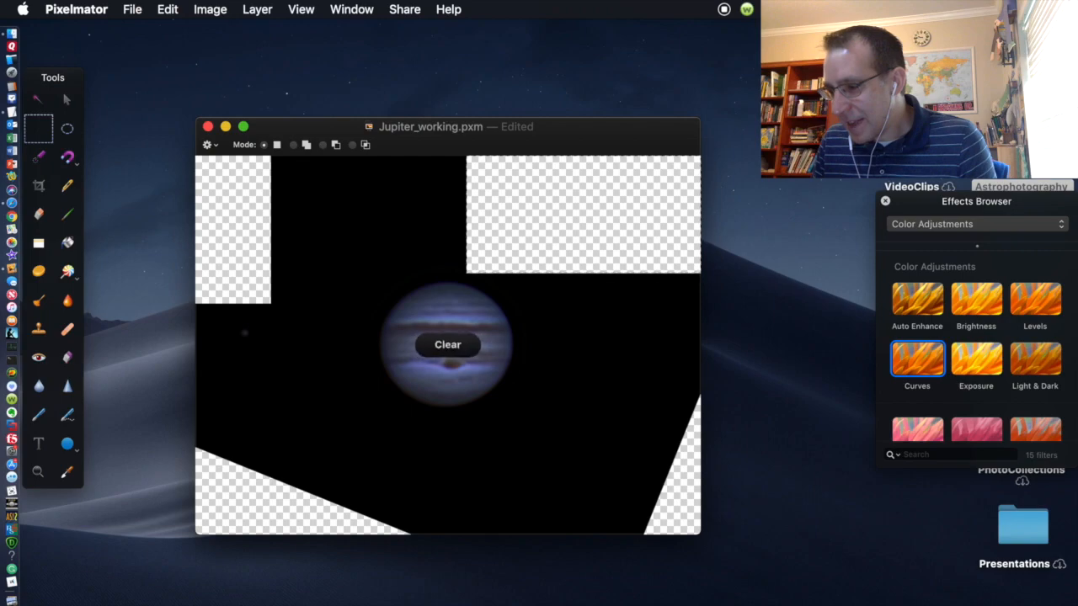
drag(600, 333, 712, 544)
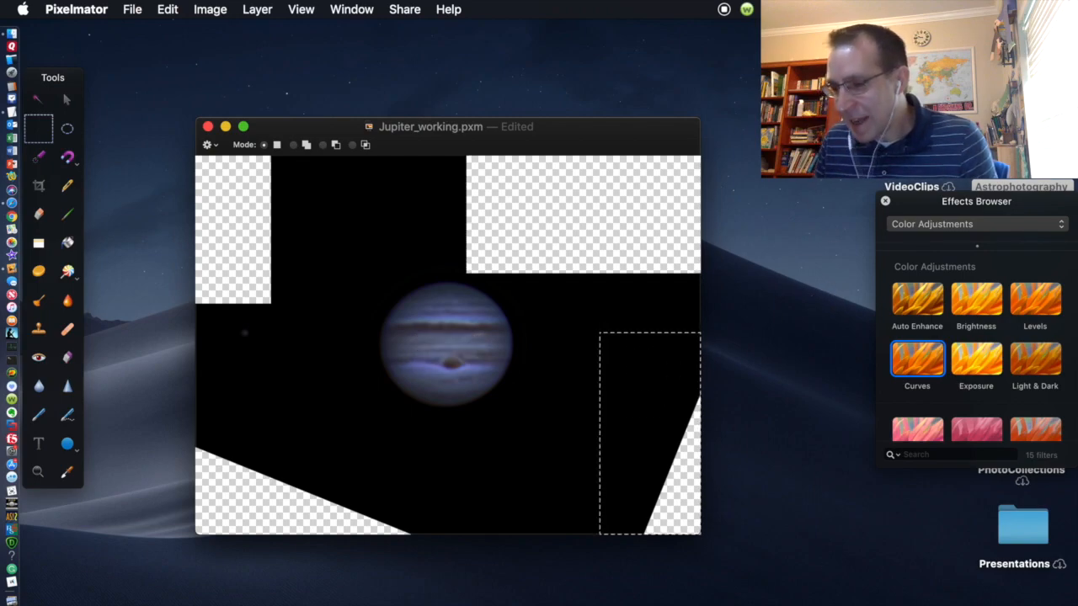
key(BackSpace)
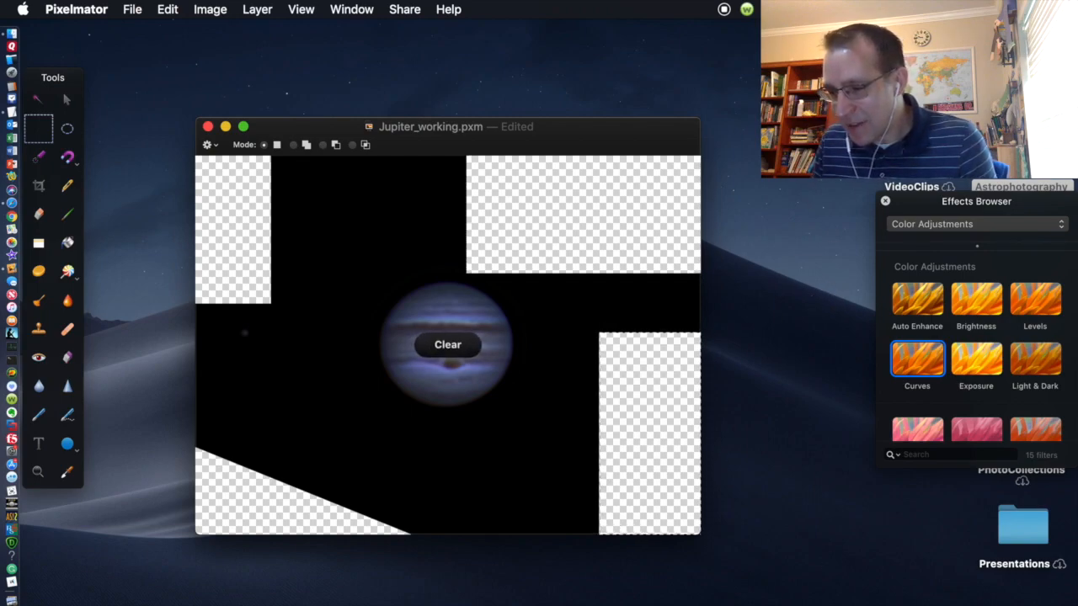
drag(455, 441, 455, 536)
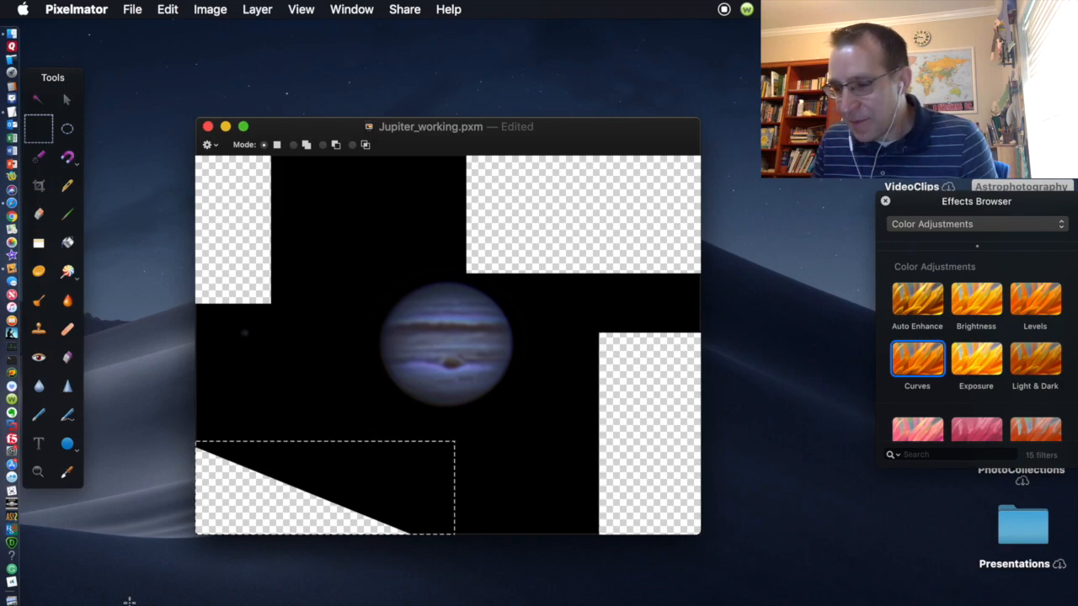
key(BackSpace)
Step: Deselect and fill the transparent areas with black using the Paint Bucket
right_click(245, 438)
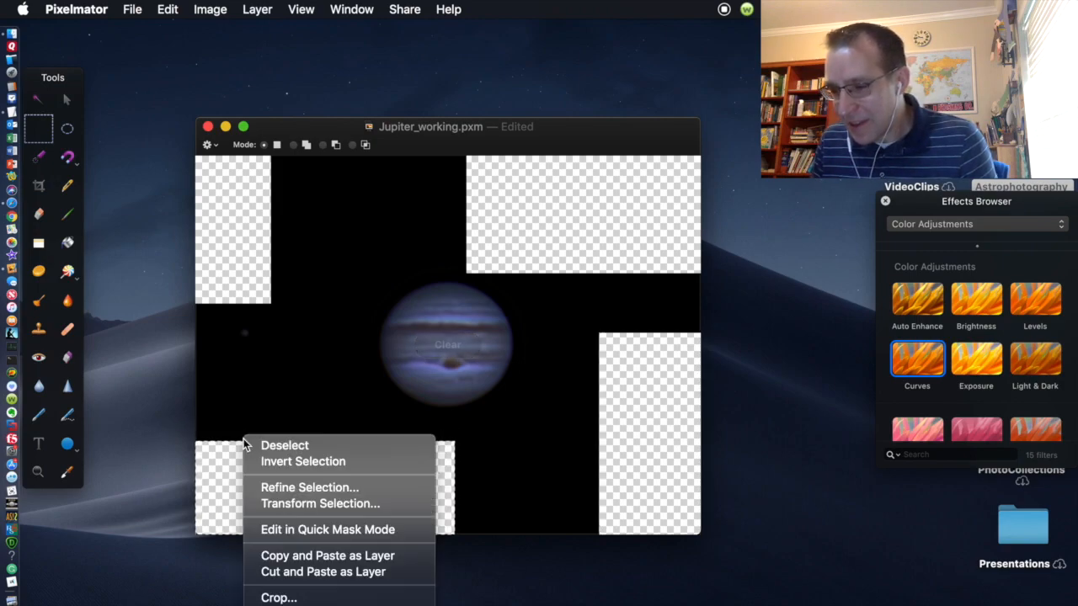
right_click(213, 404)
click(210, 404)
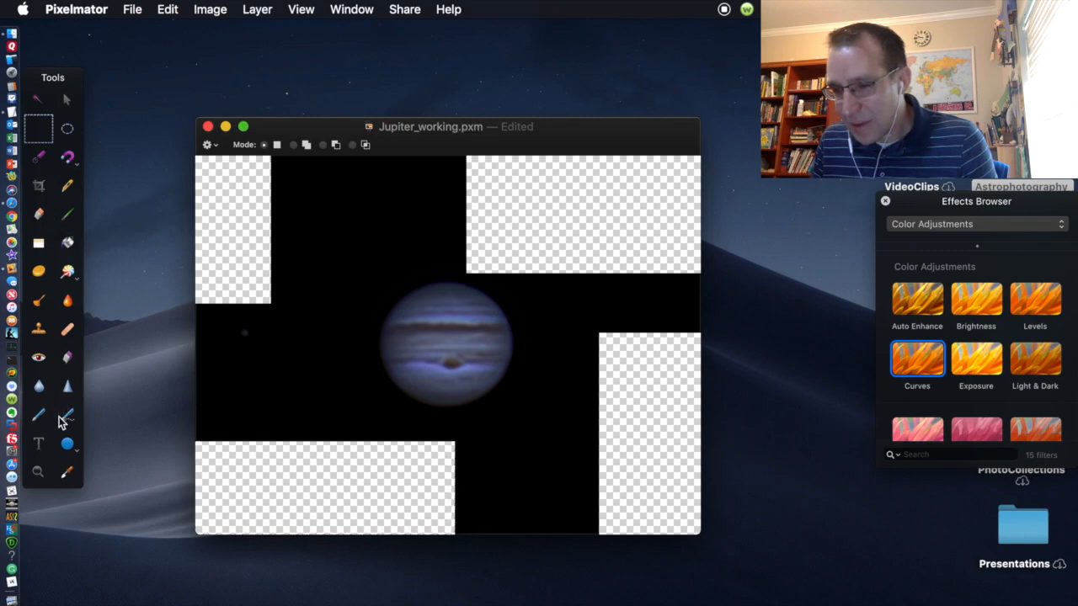
click(71, 250)
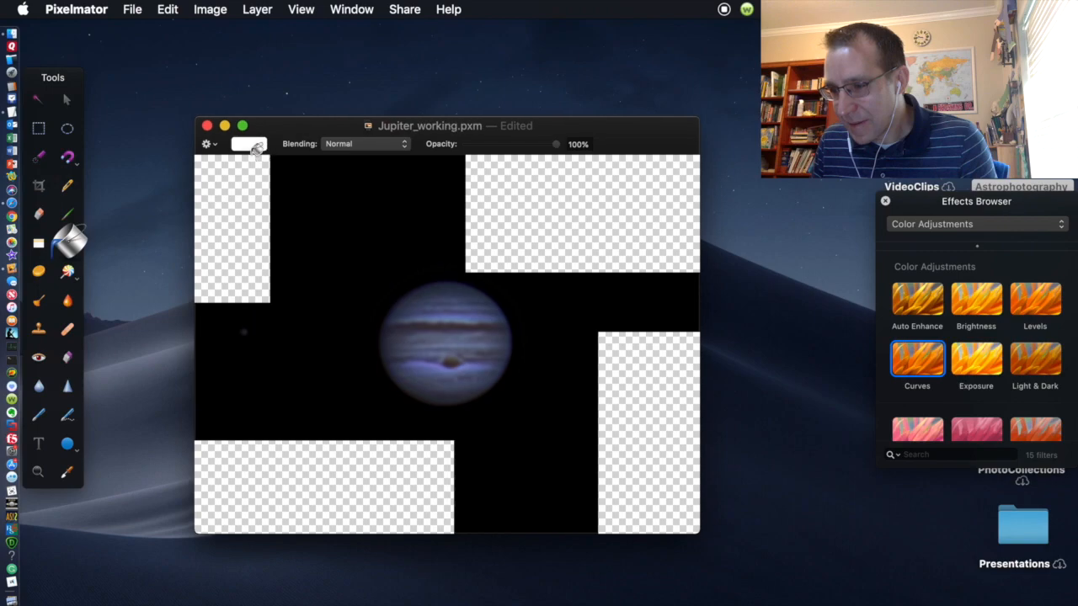
click(251, 149)
click(309, 172)
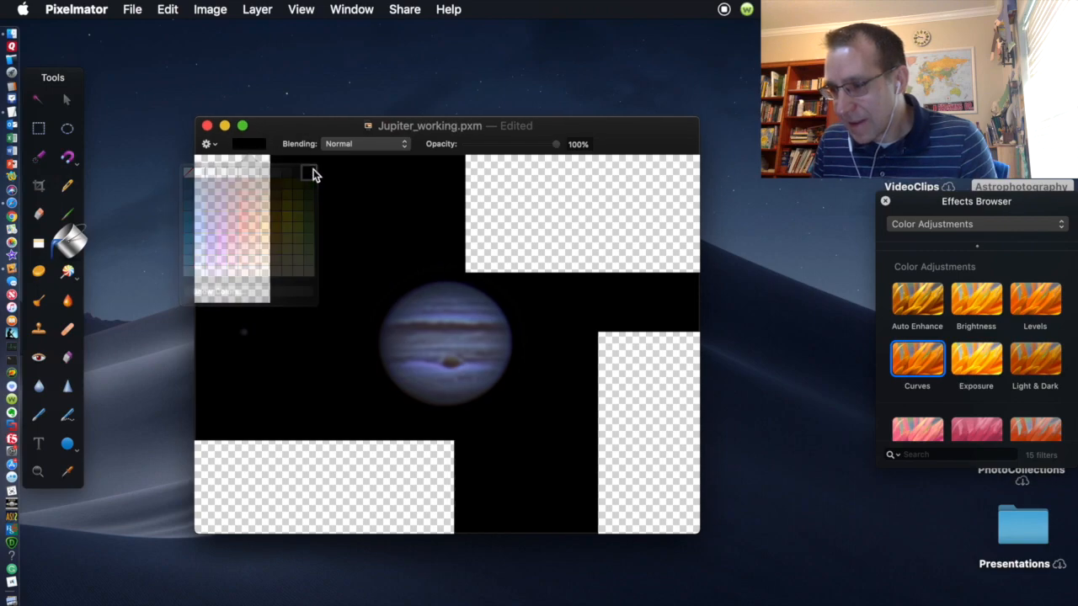
click(537, 203)
click(636, 399)
click(357, 461)
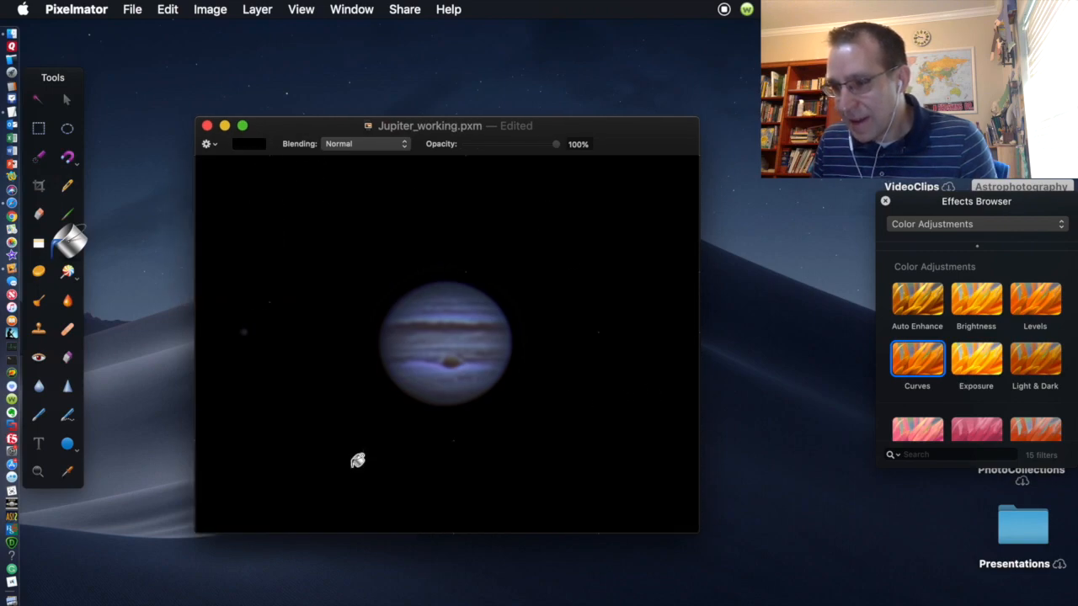
Step: Save the image with a TIFF copy as Jupiter_working.tiff in AS_p80
click(132, 9)
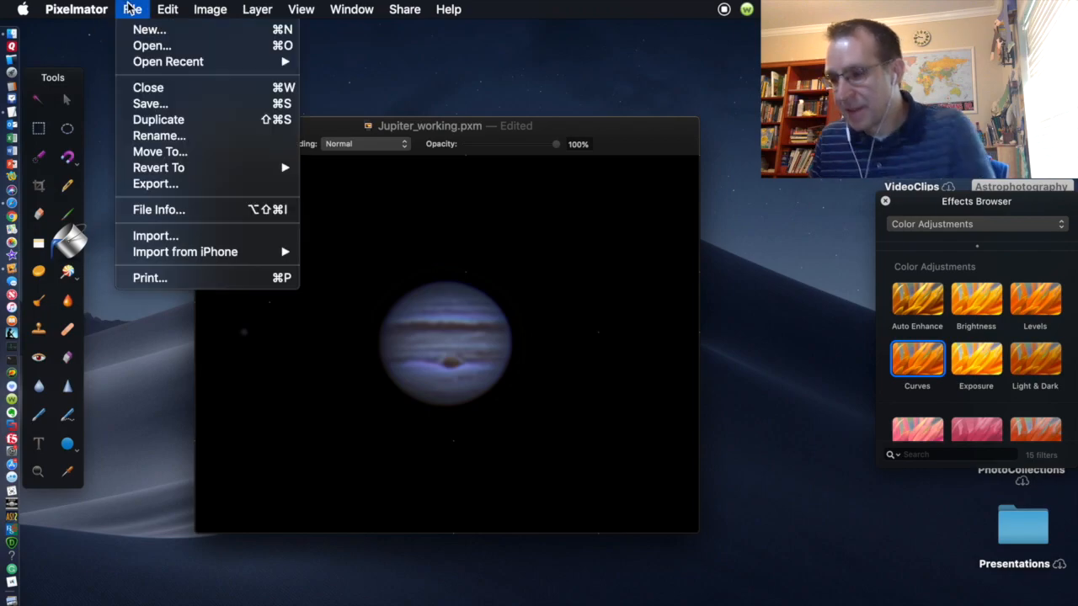
click(152, 104)
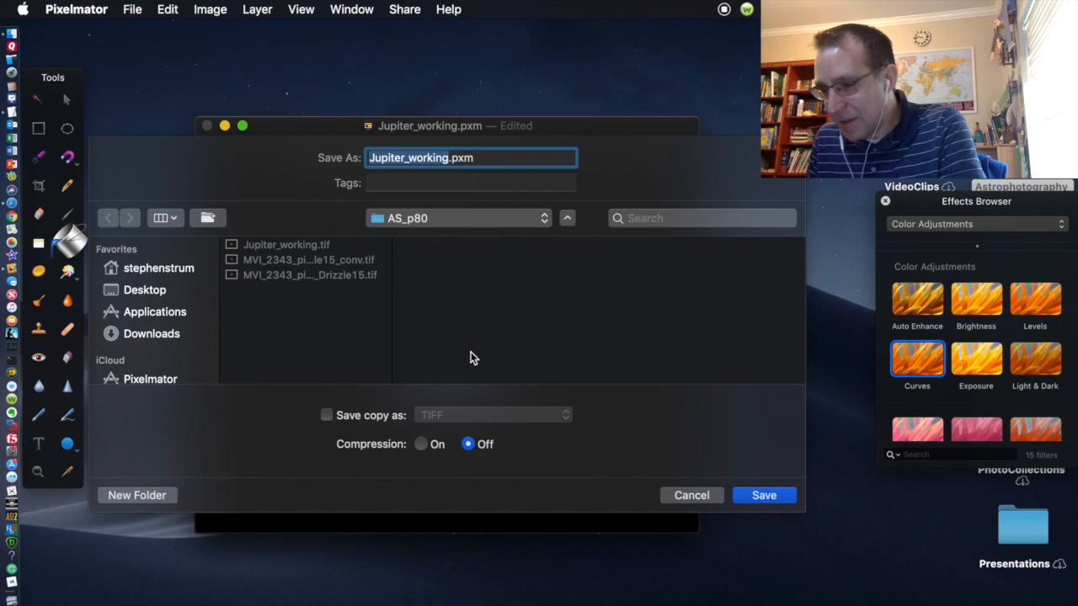
click(357, 417)
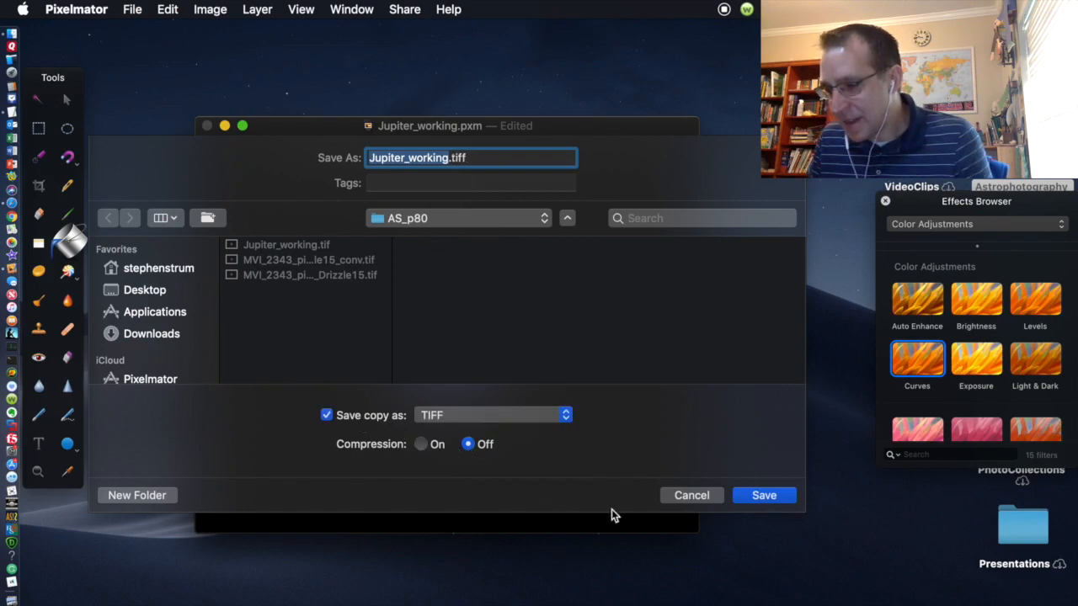
click(764, 496)
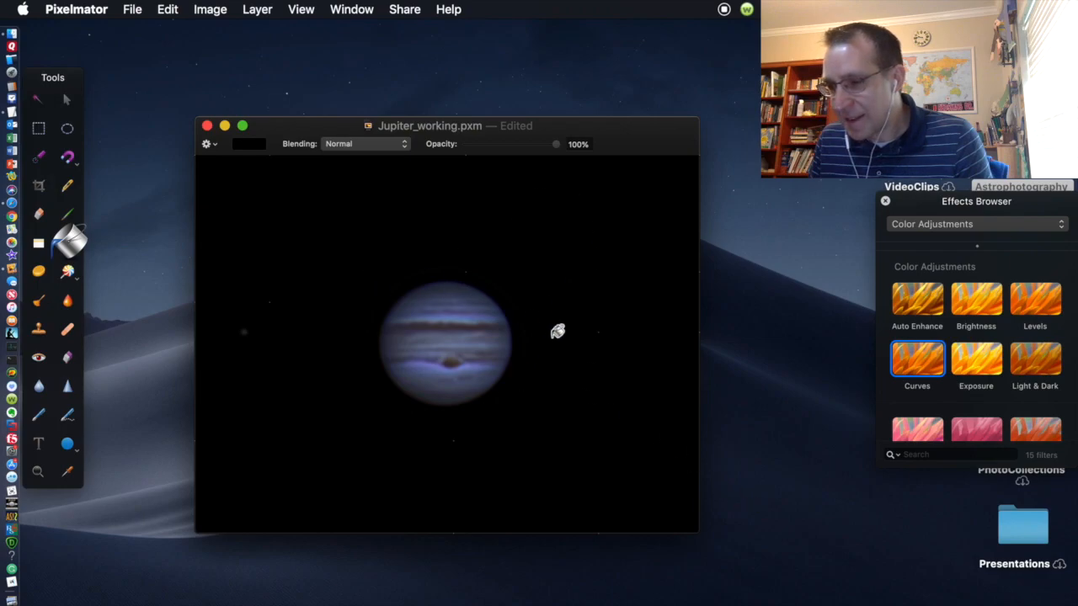
Step: Show the Jupiter_working image full screen, close the Effects Browser, and cancel the close prompt
click(242, 125)
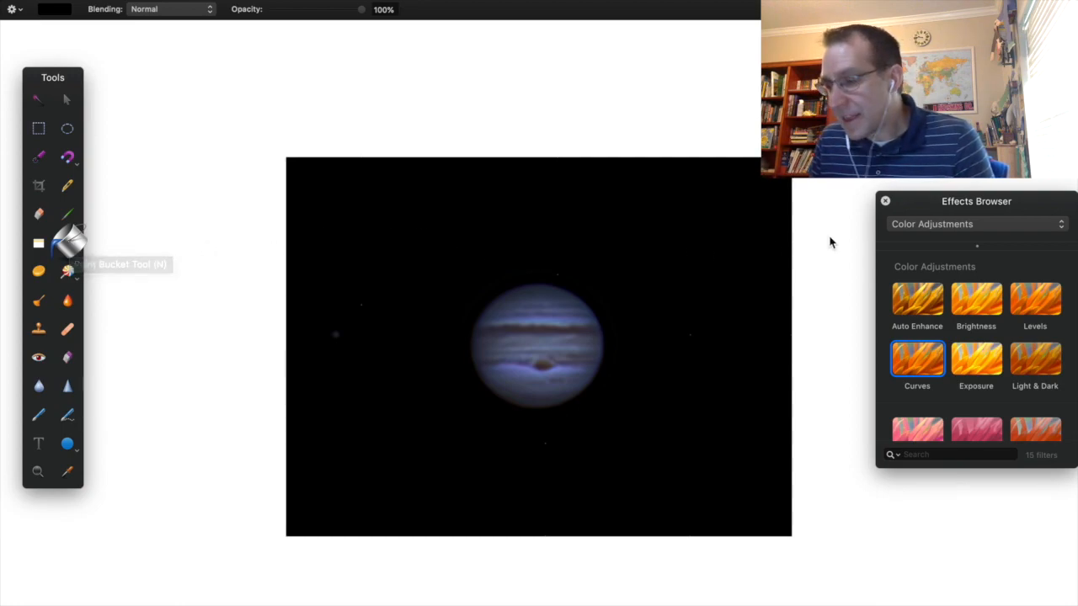
click(885, 203)
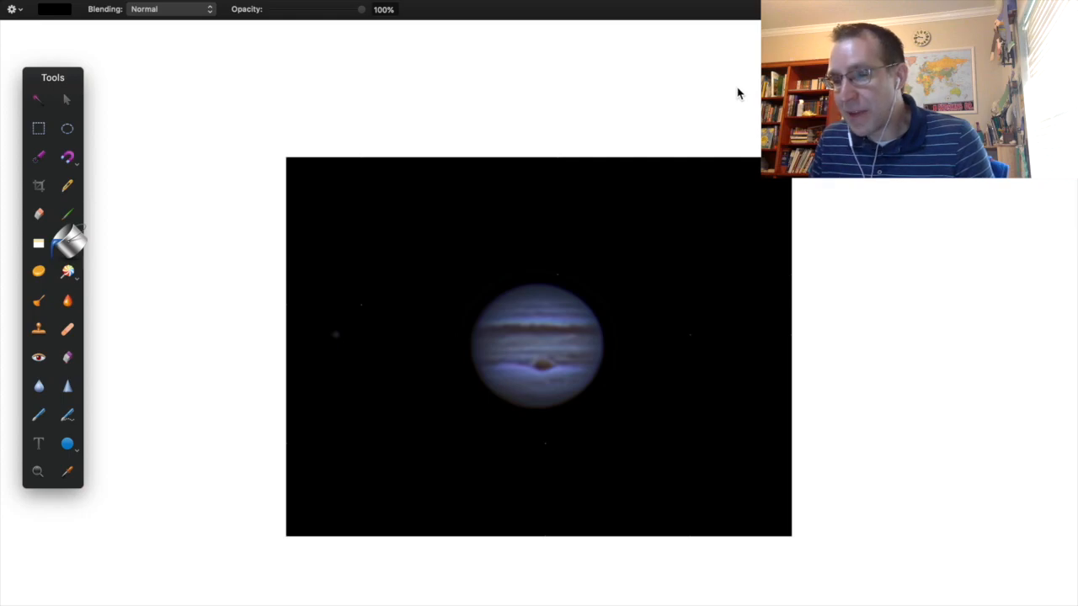
mouse_move(712, 3)
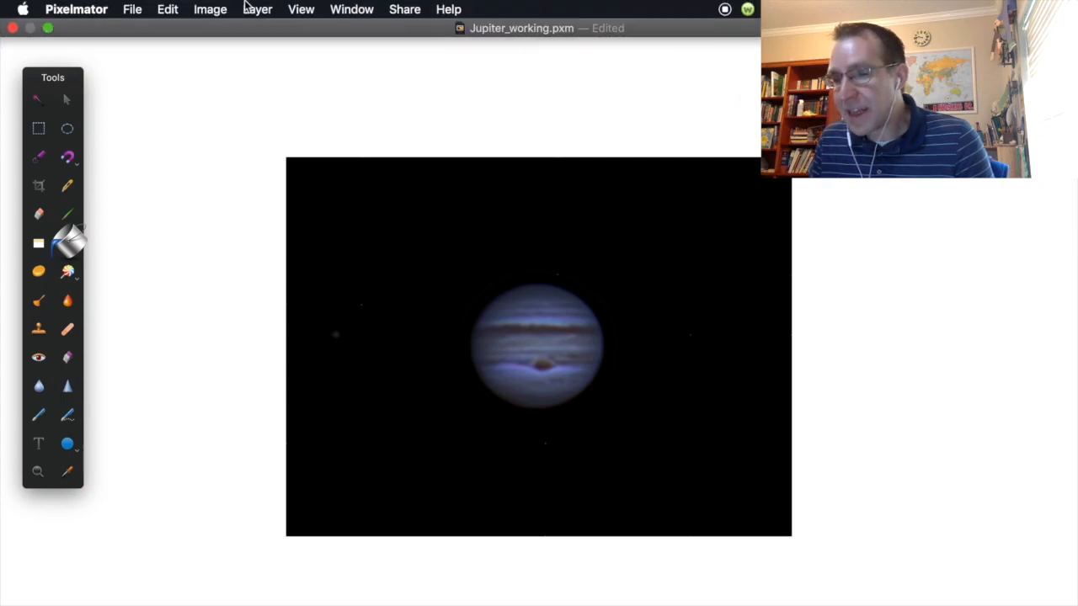
click(11, 31)
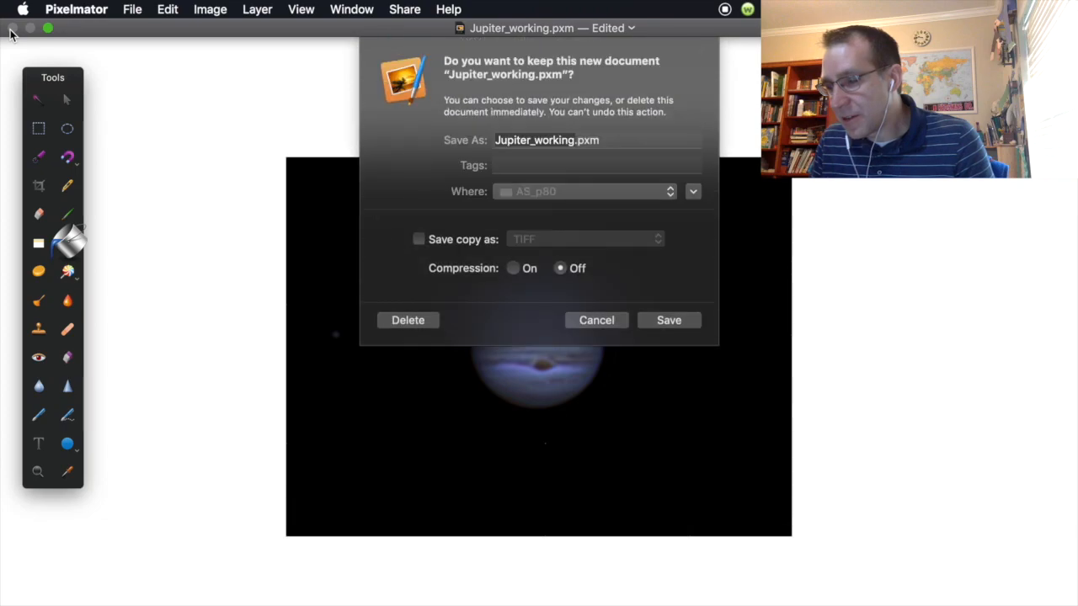
click(611, 285)
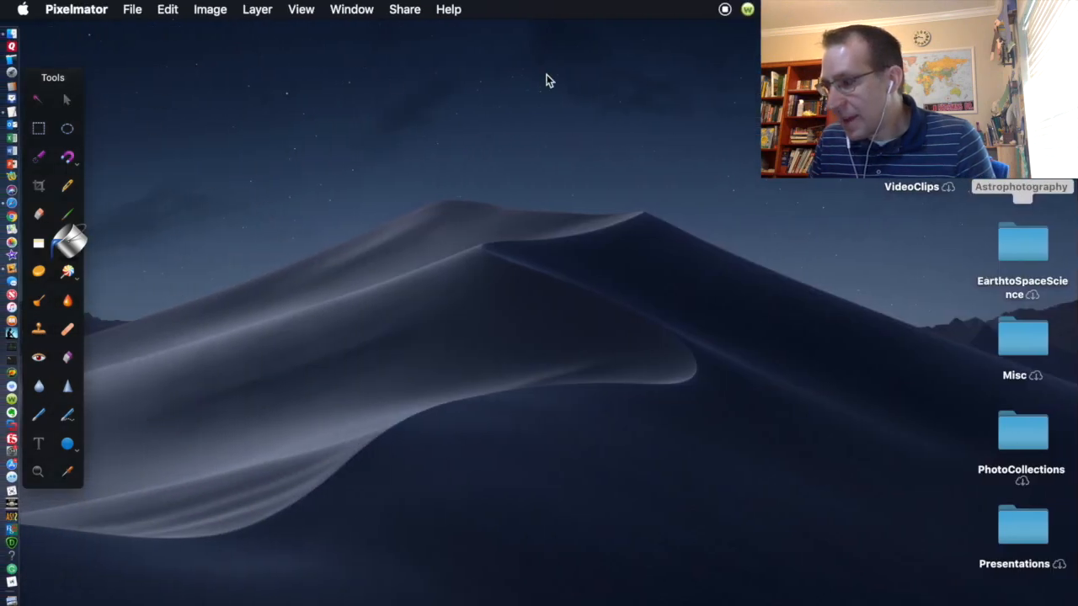
Step: In the Astrophotography folder, open the 13 Jupiter_frame TIFFs together in Preview
double_click(1021, 187)
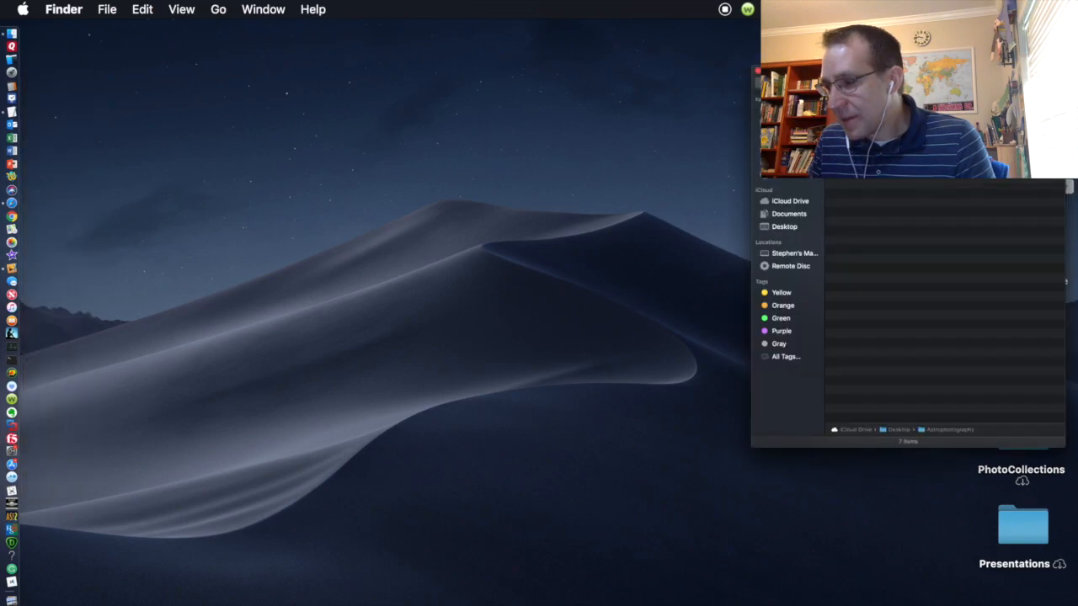
scroll(731, 162, up, 5)
scroll(732, 162, down, 4)
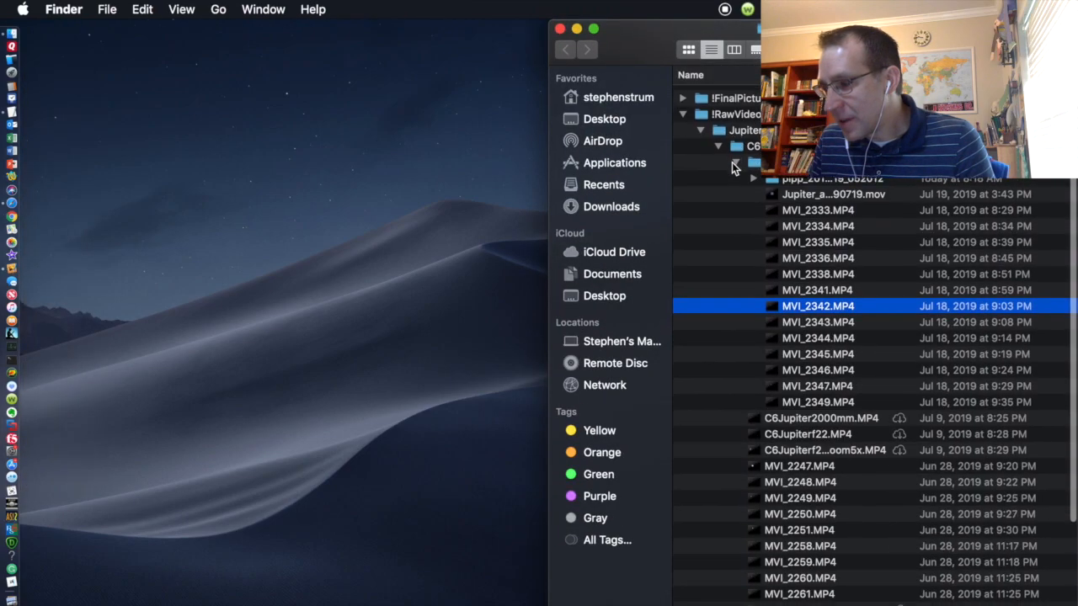
scroll(732, 163, up, 4)
scroll(732, 162, down, 1)
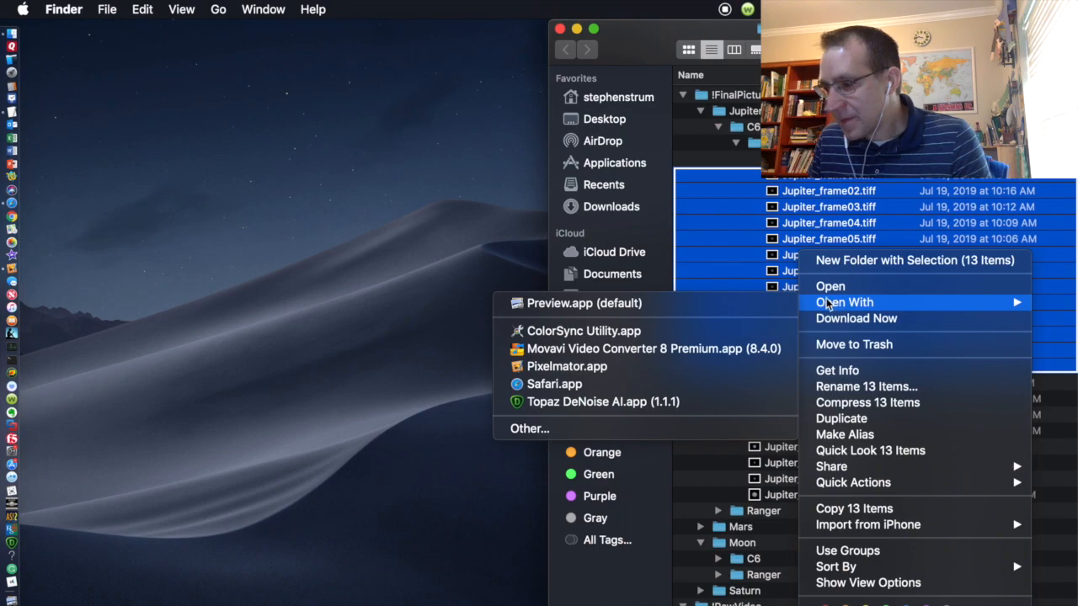
click(704, 307)
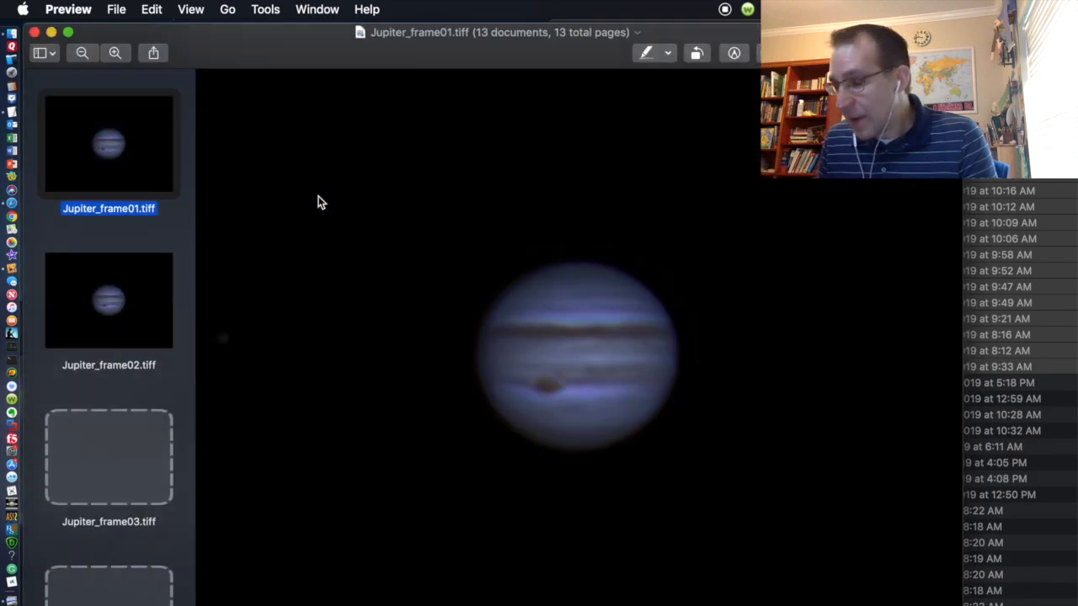
Step: Step back and forth through the Jupiter frames from frame01 to frame13, then close Preview
key(Down)
key(Down)
key(Down)
key(Down)
key(Down)
key(Down)
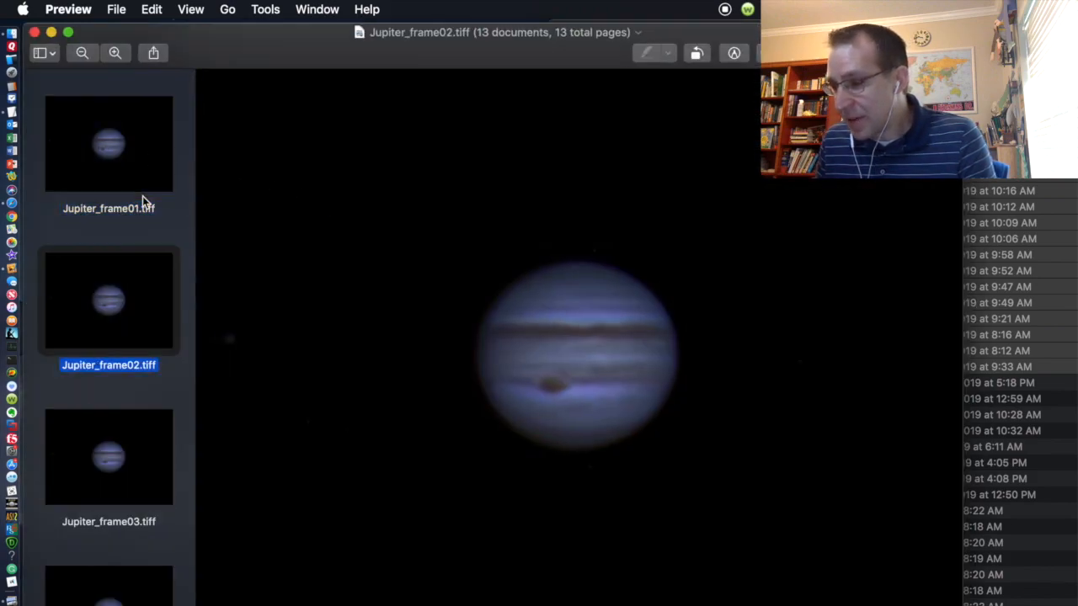
key(Down)
key(Down)
key(Down)
key(Down)
key(Down)
key(Down)
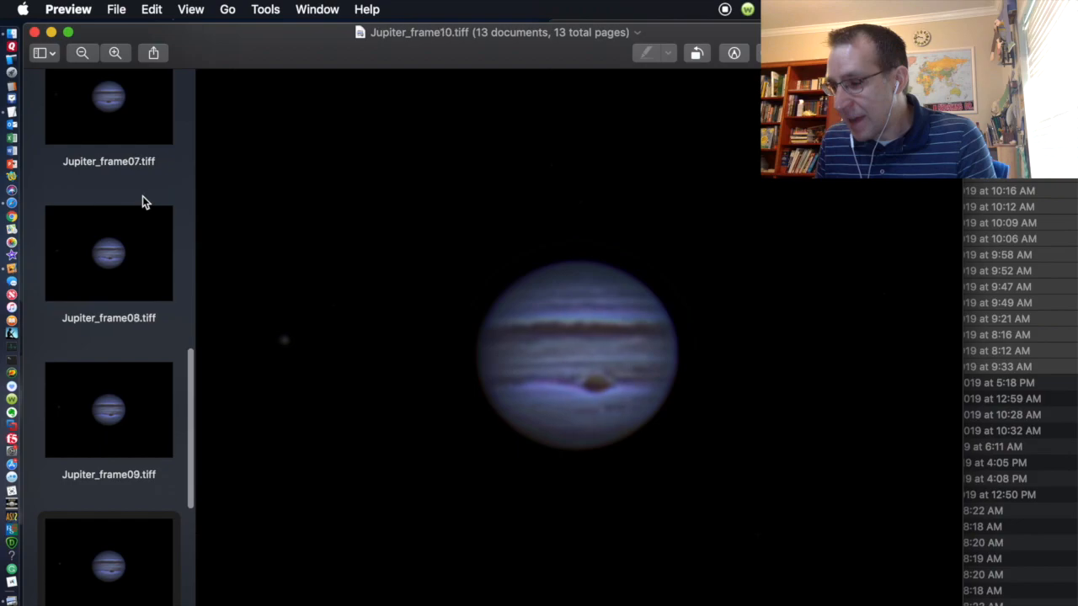
key(Up)
key(Up)
key(Up)
key(Up)
key(Up)
key(Up)
key(Up)
key(Up)
key(Up)
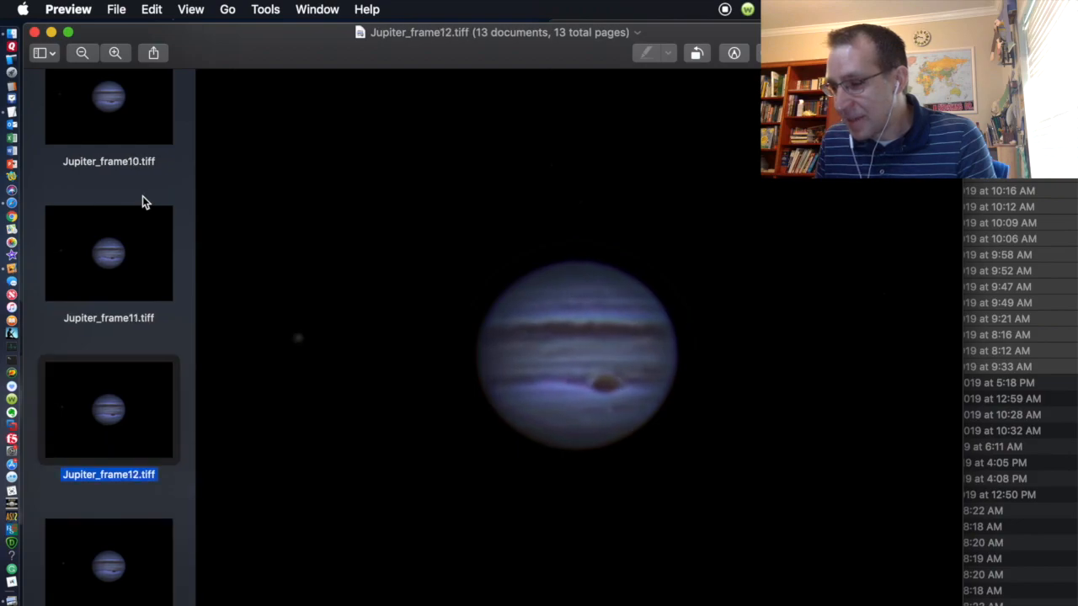
key(Up)
key(Up)
key(Up)
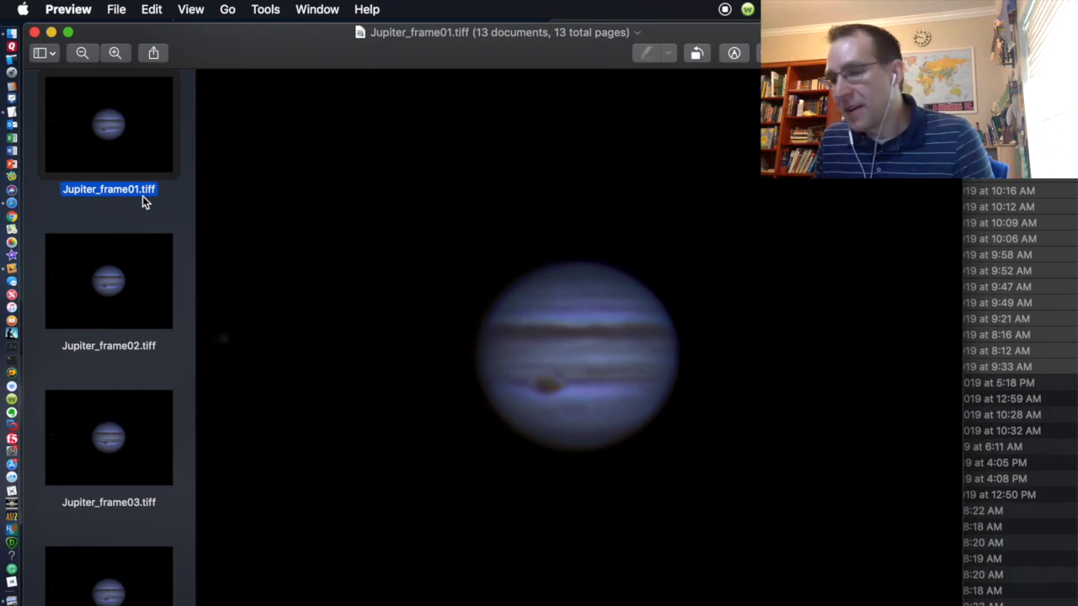
key(Down)
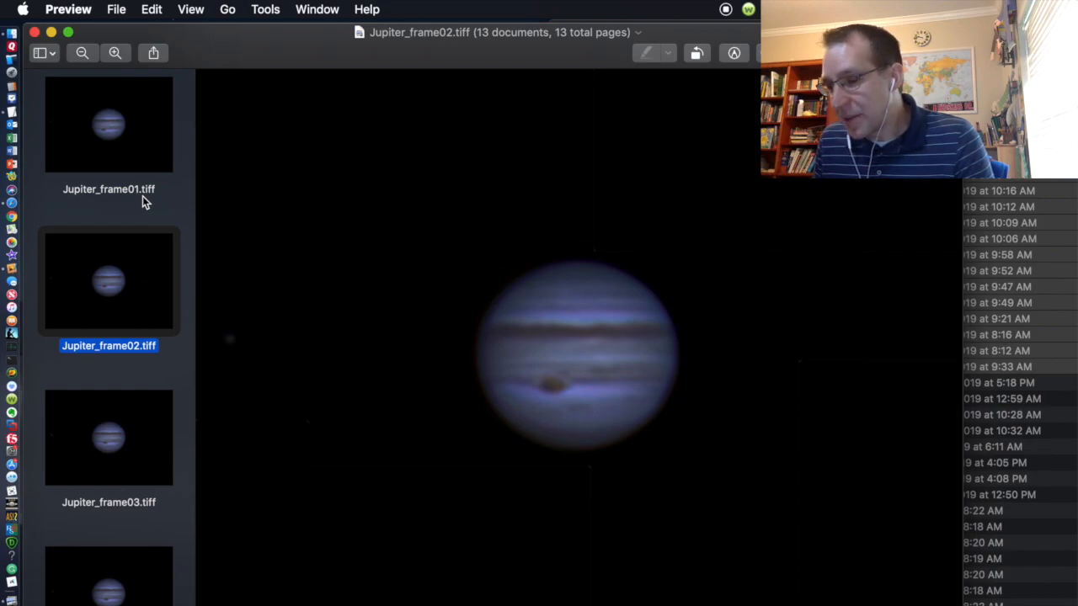
key(Down)
key(Down)
key(Down)
key(Down)
key(Down)
key(Down)
key(Down)
key(Down)
key(Down)
key(Down)
key(Down)
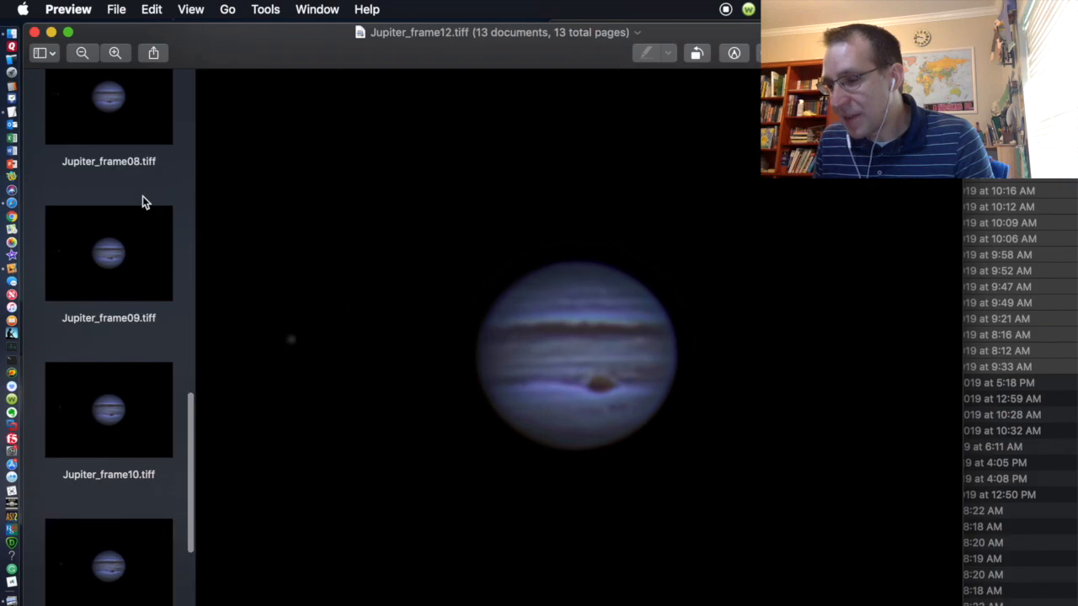
key(Up)
key(Up)
key(Up)
key(Up)
key(Up)
key(Up)
key(Up)
key(Up)
key(Up)
key(Up)
key(Up)
key(Up)
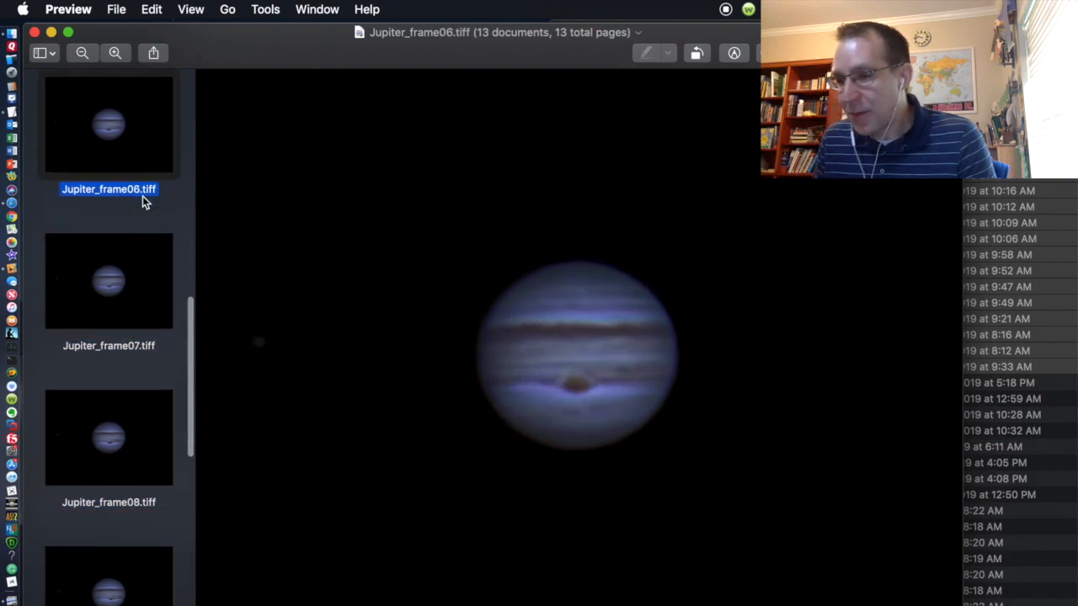
click(35, 32)
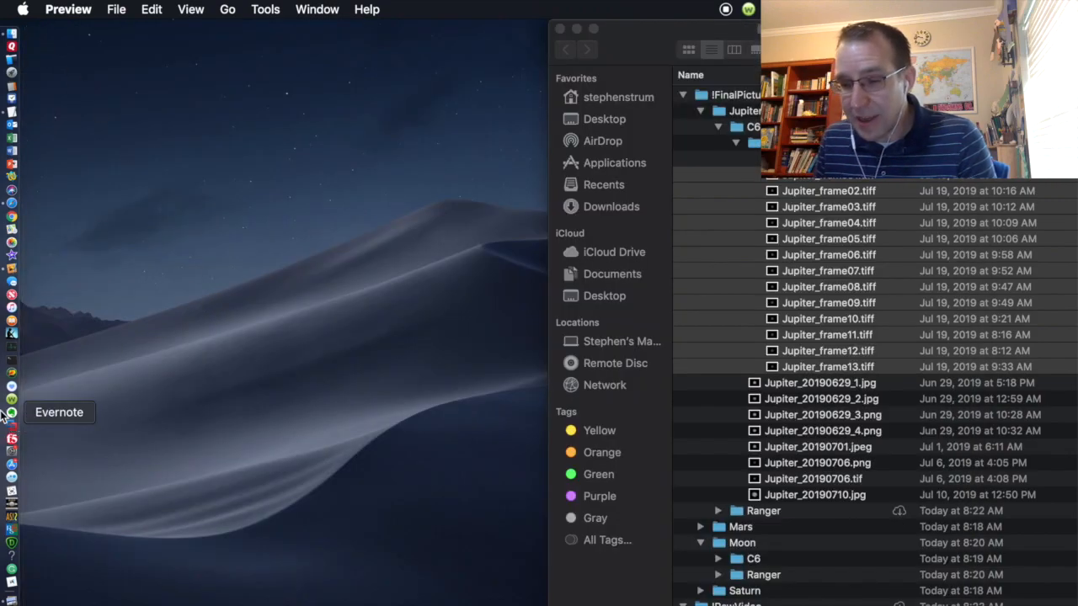
Step: Launch PIPP and add all thirteen TIFFs from !FinalPictures/Jupiter/C6/Jupiter_20190719 as source images
click(12, 505)
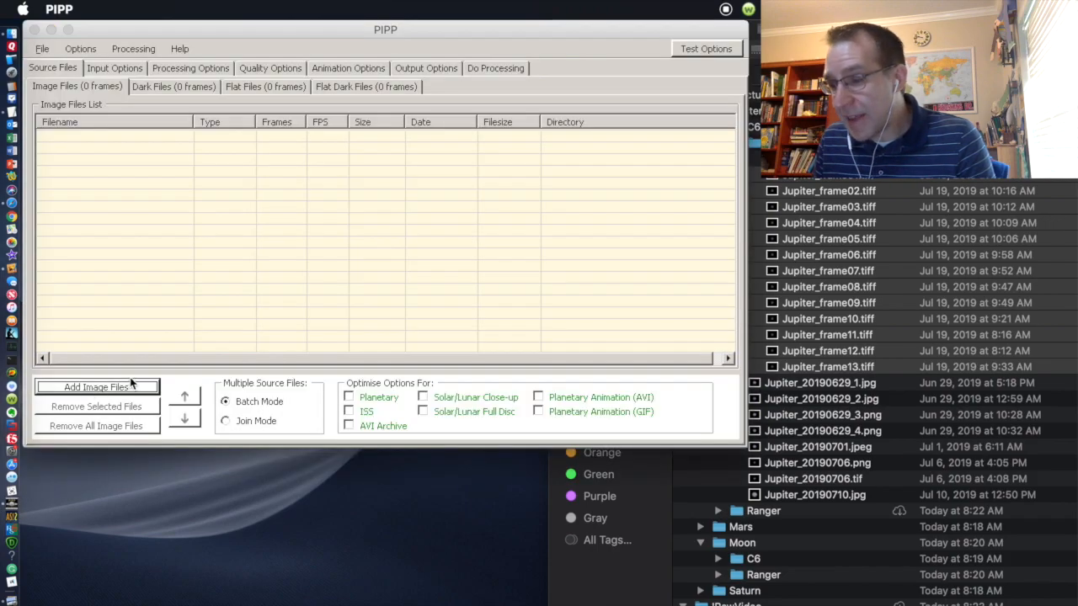
click(96, 387)
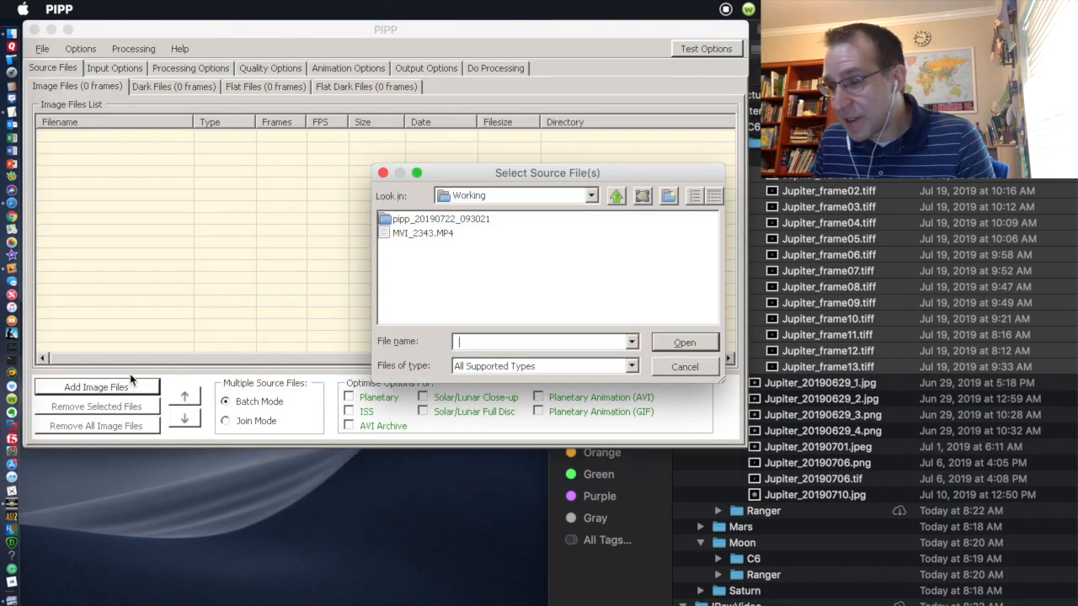
click(619, 202)
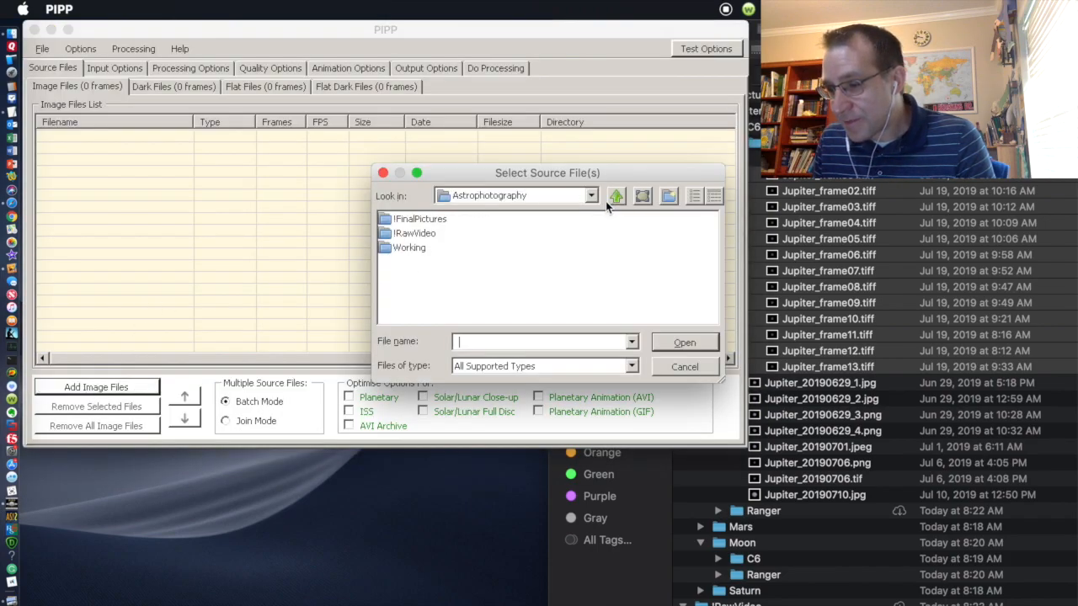
double_click(420, 221)
double_click(403, 220)
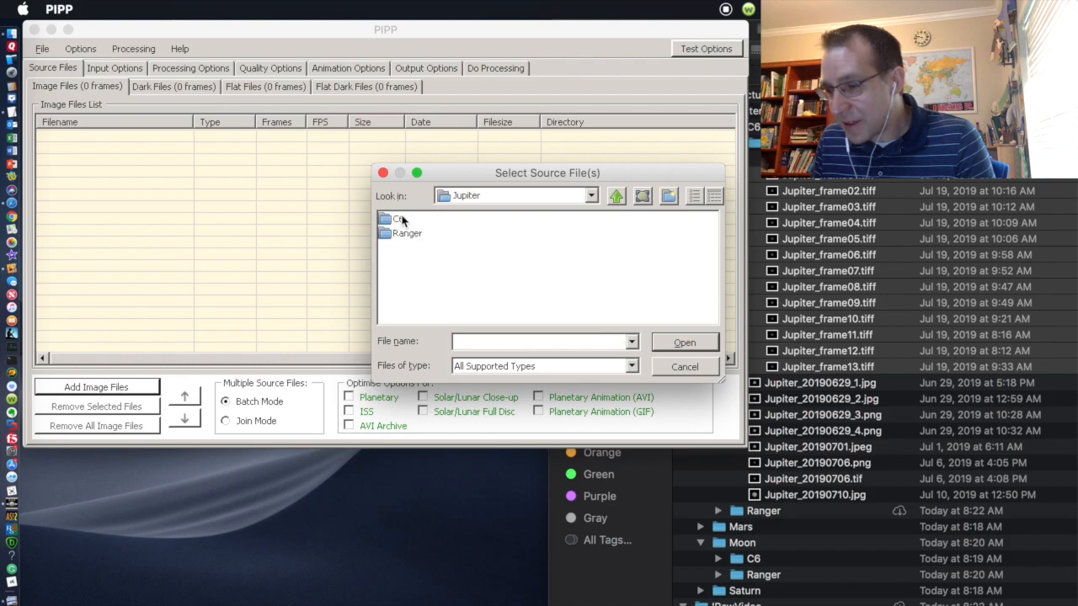
double_click(400, 220)
double_click(429, 221)
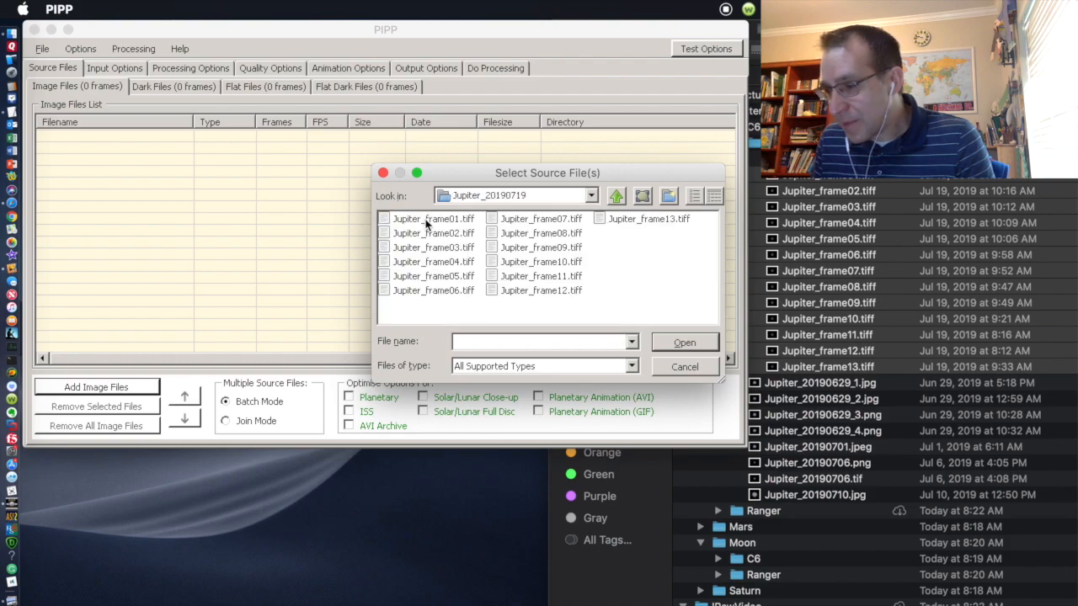
key(ctrl+a)
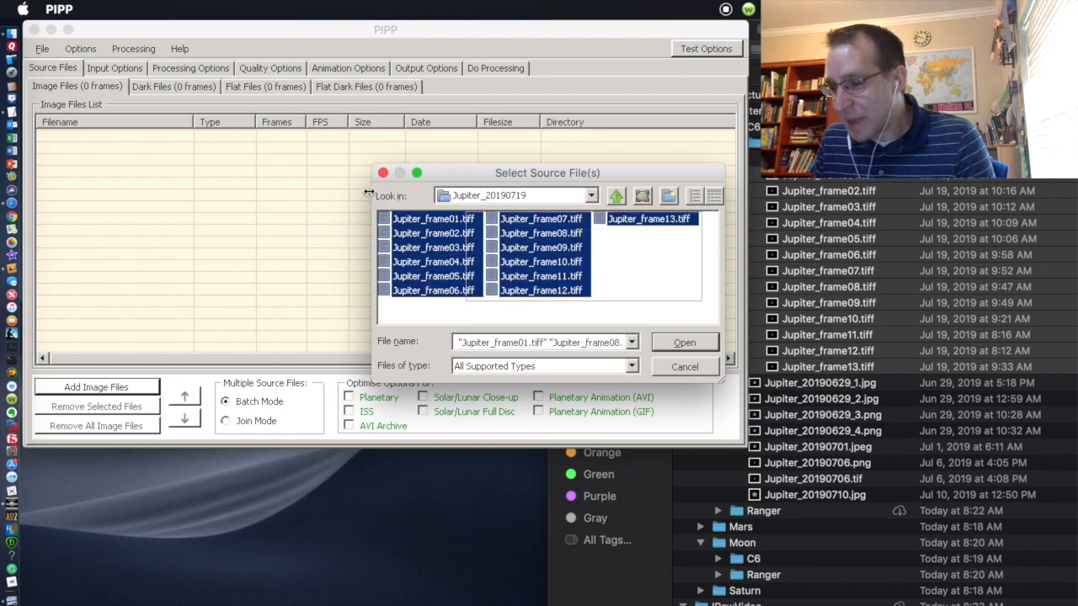
click(688, 342)
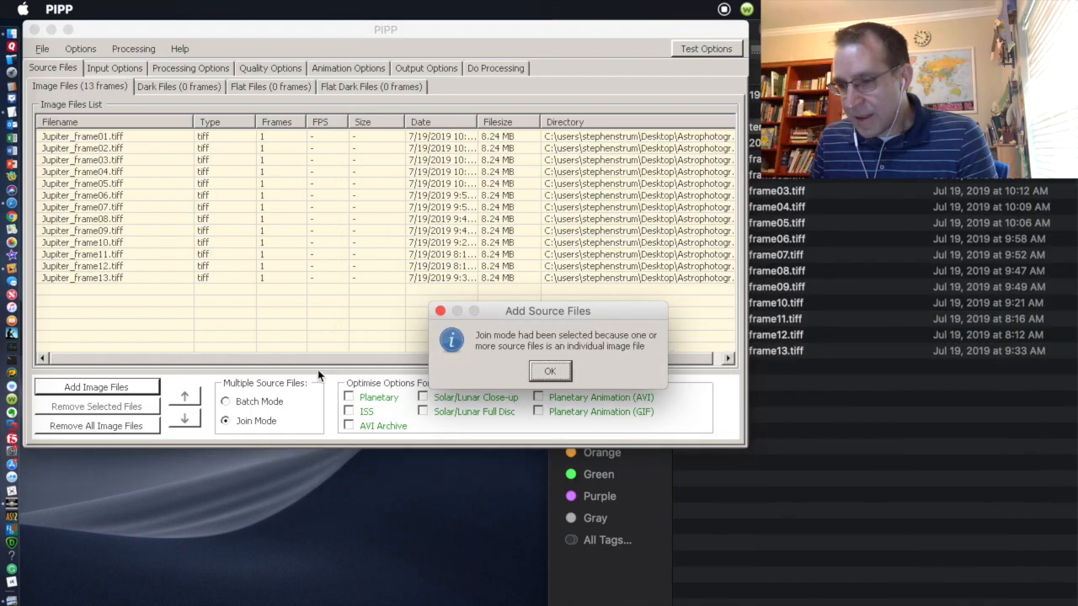
Step: Dismiss the join mode notice and enable the Planetary Animation (GIF) optimisation
click(545, 376)
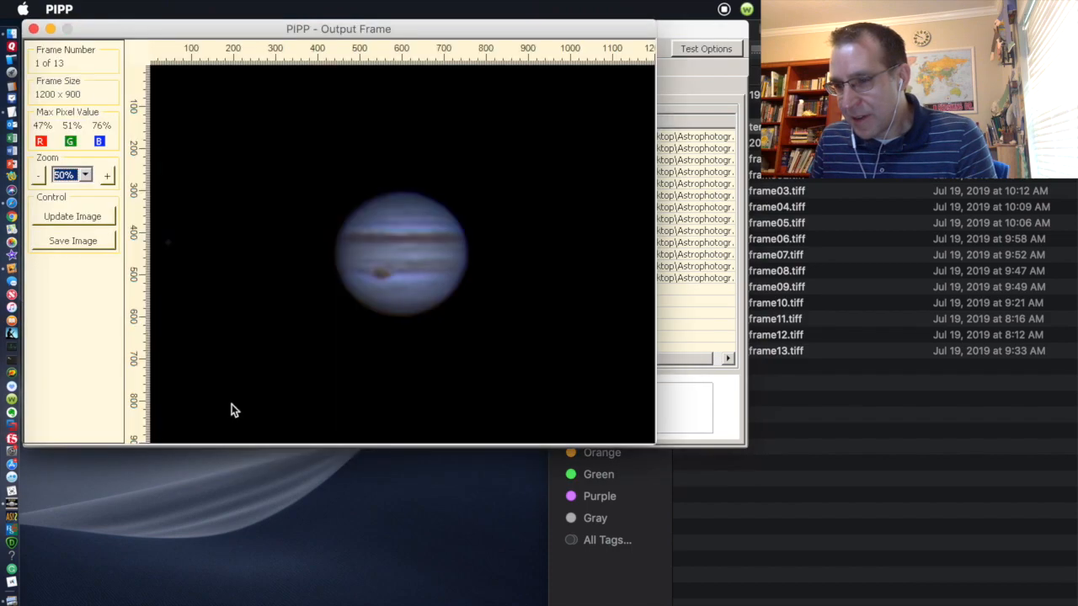
click(34, 29)
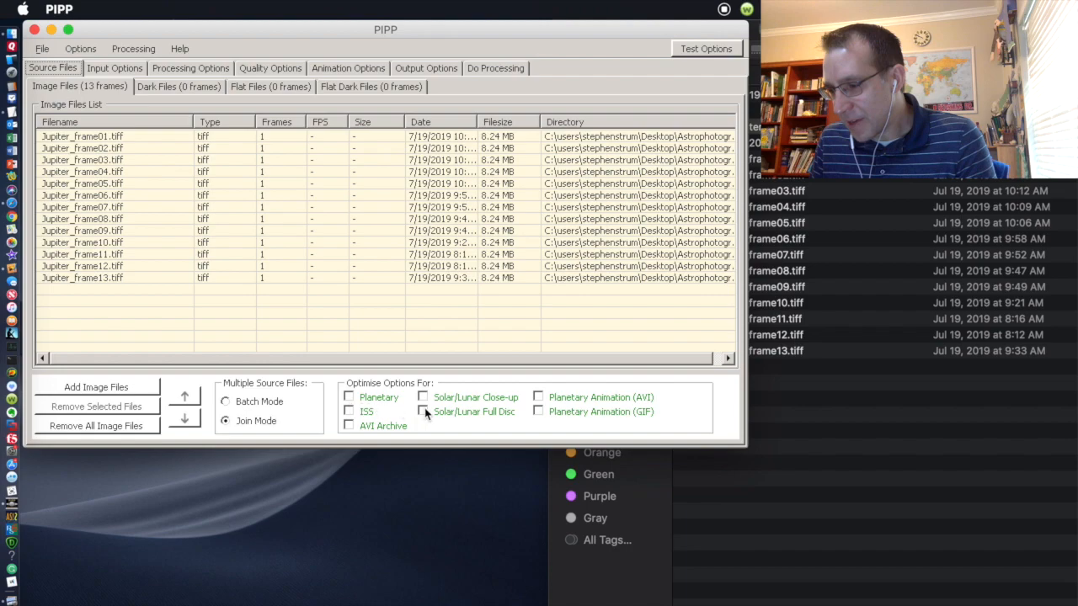
click(538, 411)
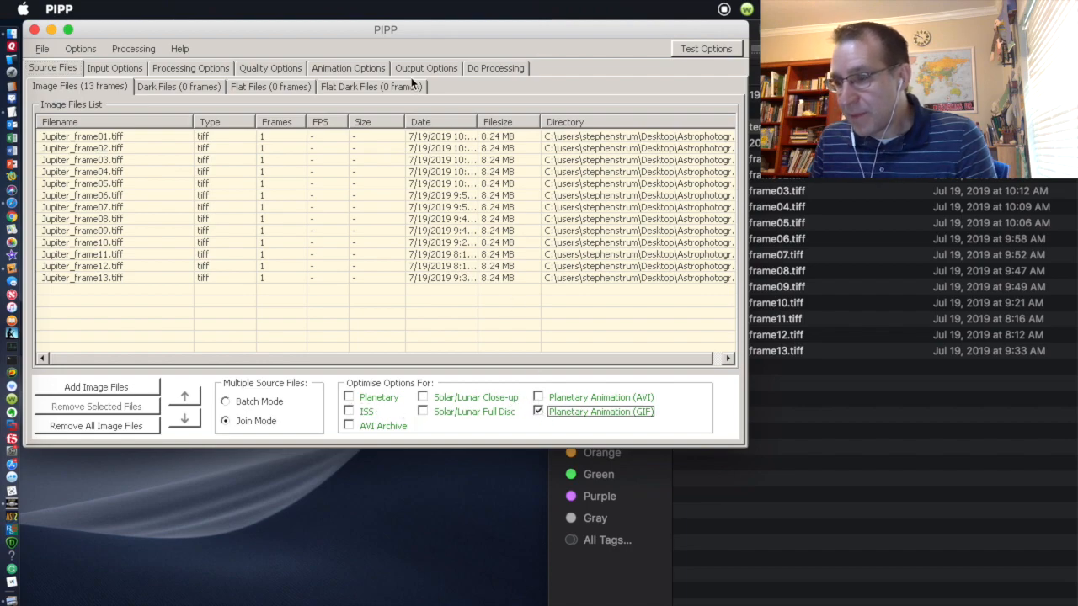
click(365, 73)
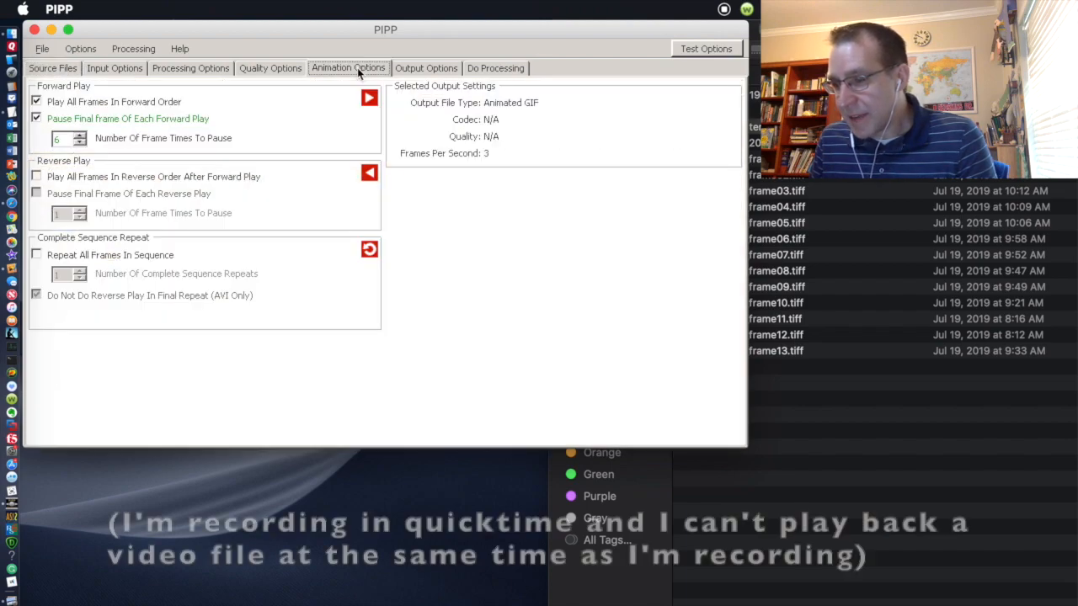
Step: Change the output framerate from 3.00 to 13 frames per second
click(410, 73)
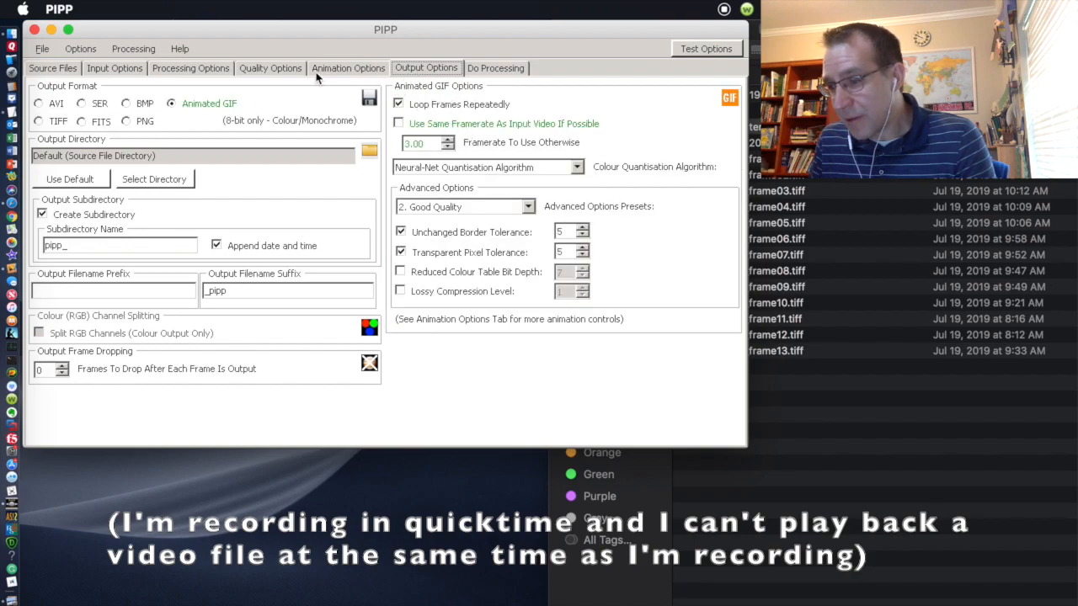
click(289, 70)
click(413, 72)
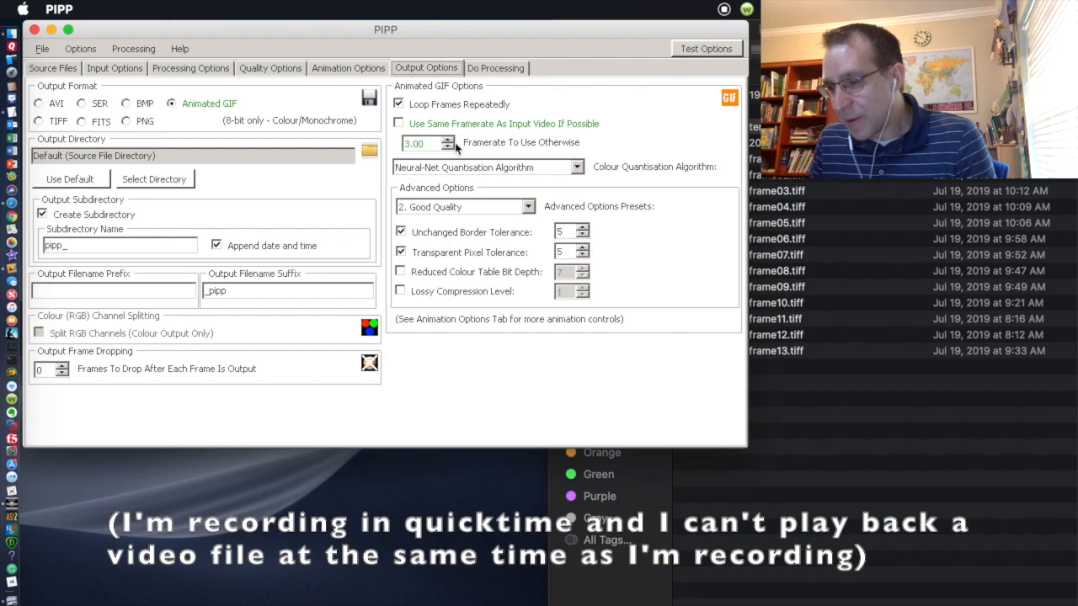
drag(434, 144, 366, 146)
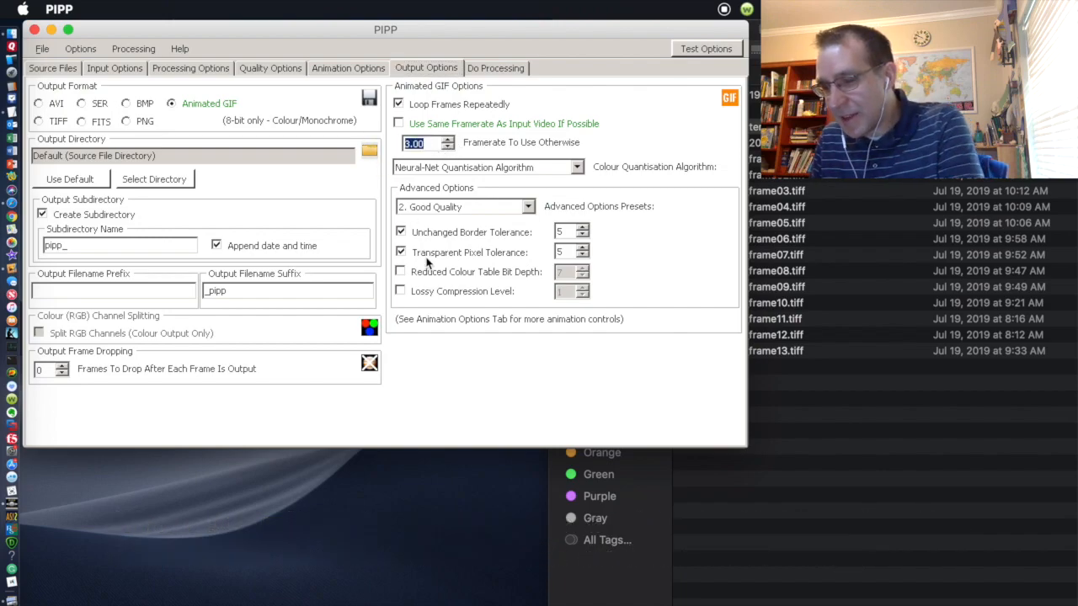
text(13)
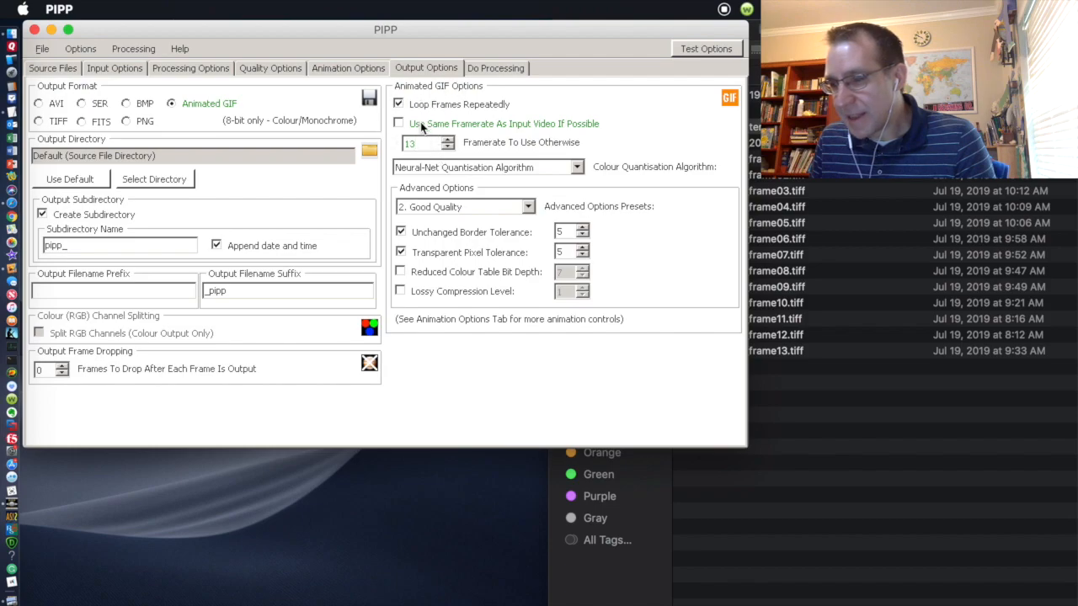
Step: Start processing to build the animated GIF, then close PIPP
click(493, 69)
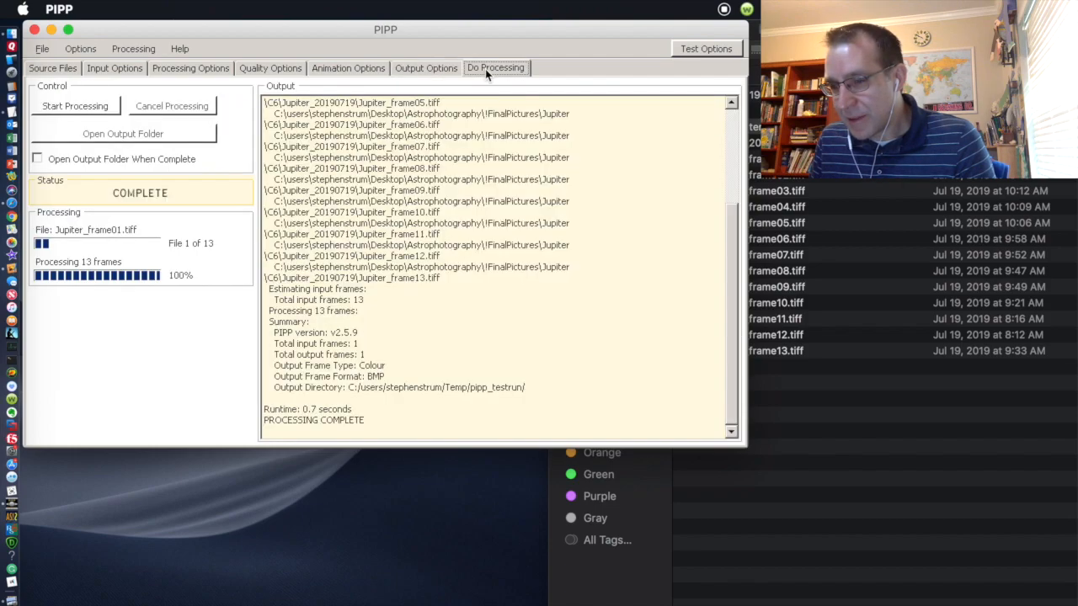
click(80, 109)
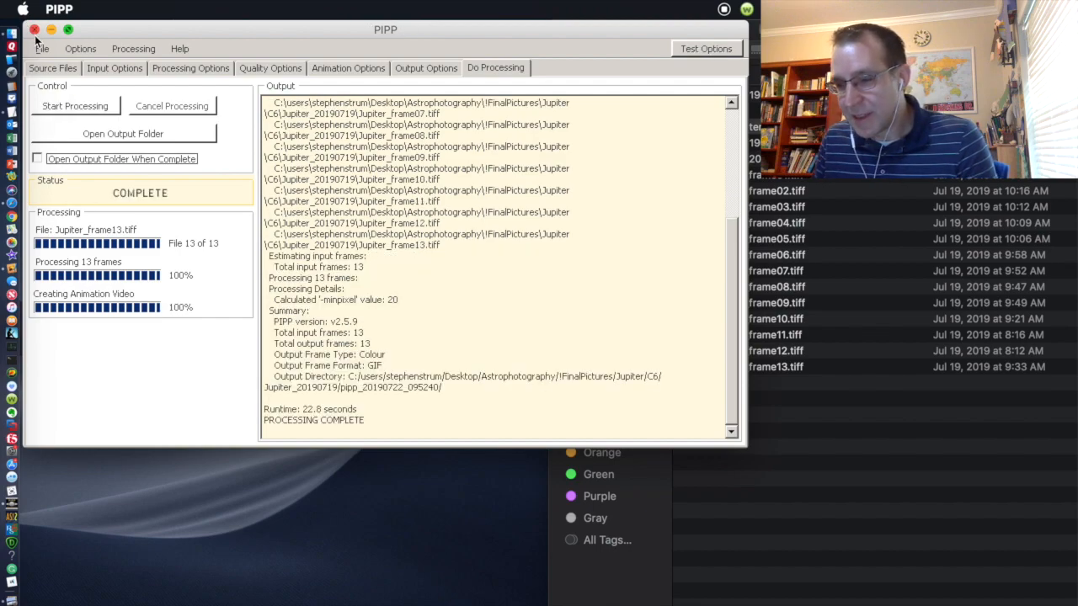
click(34, 30)
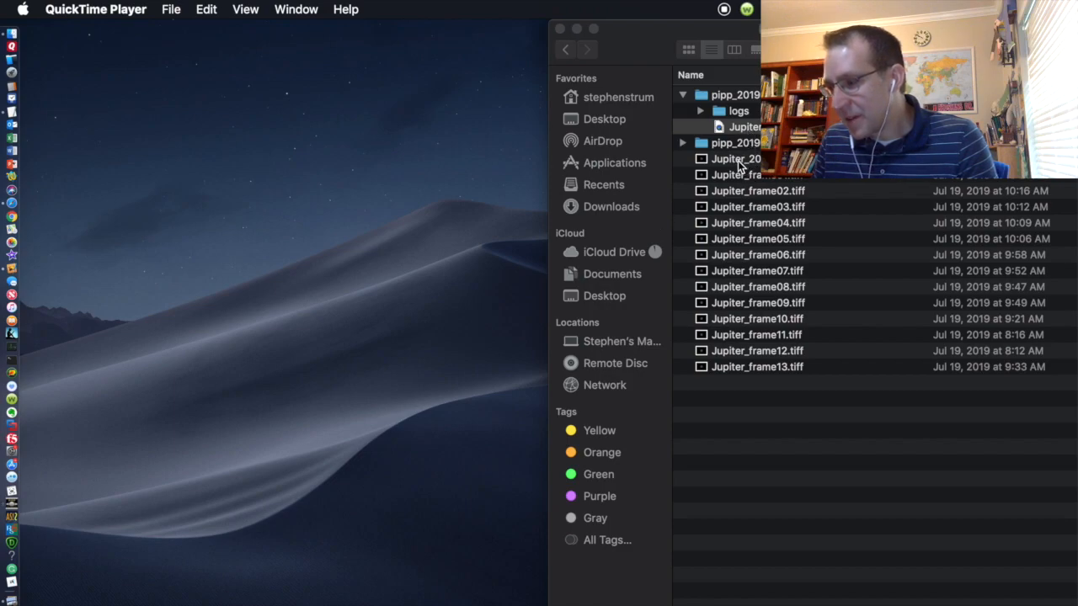
Step: Expand the newest pipp output folder and open Jupiter_frame01_pipp.gif in Safari
click(684, 145)
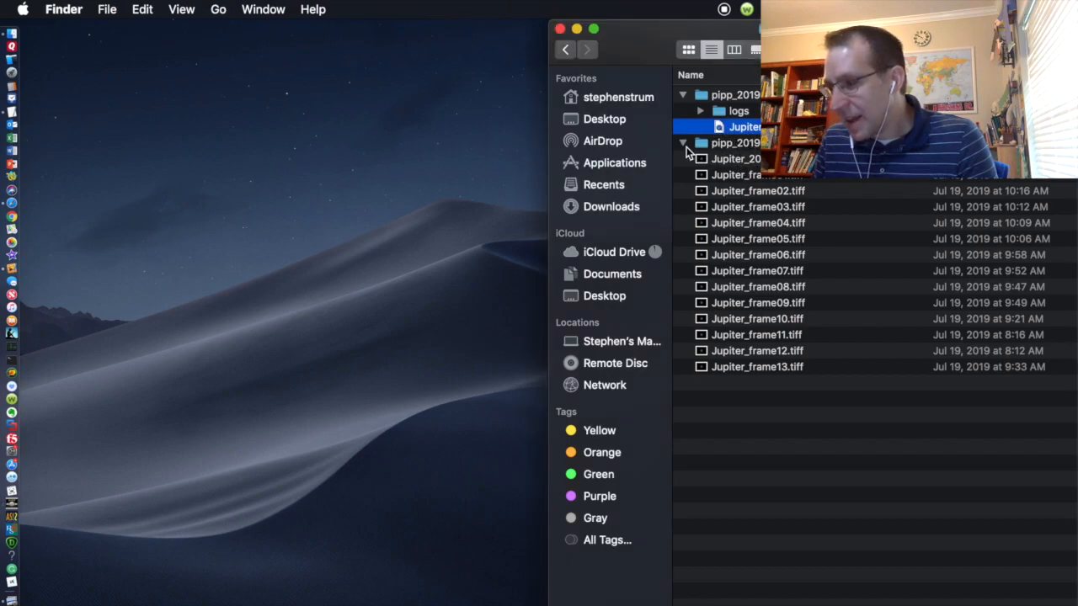
right_click(737, 174)
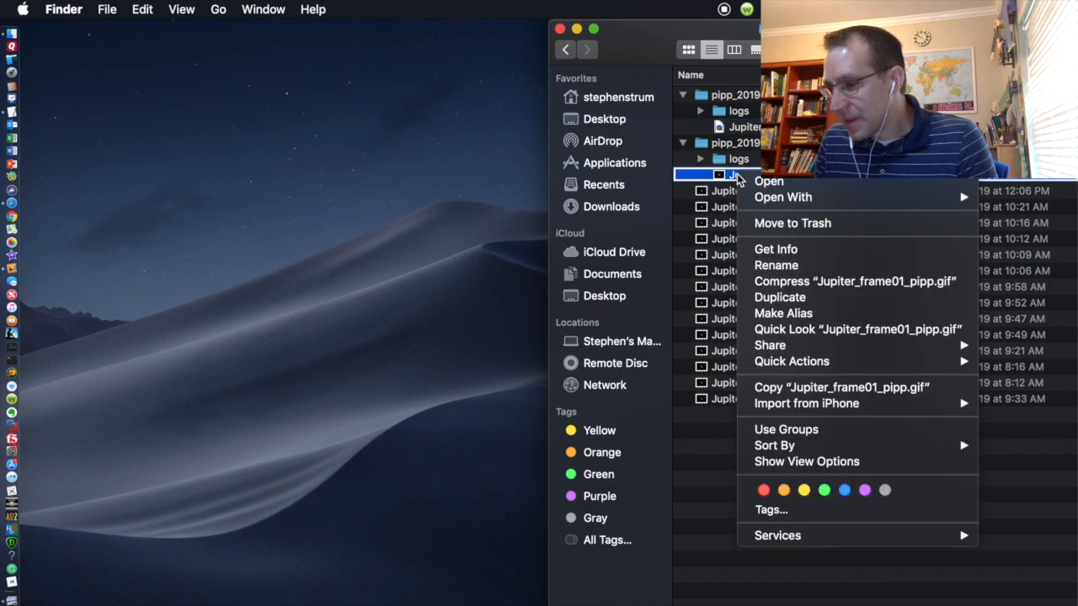
mouse_move(780, 198)
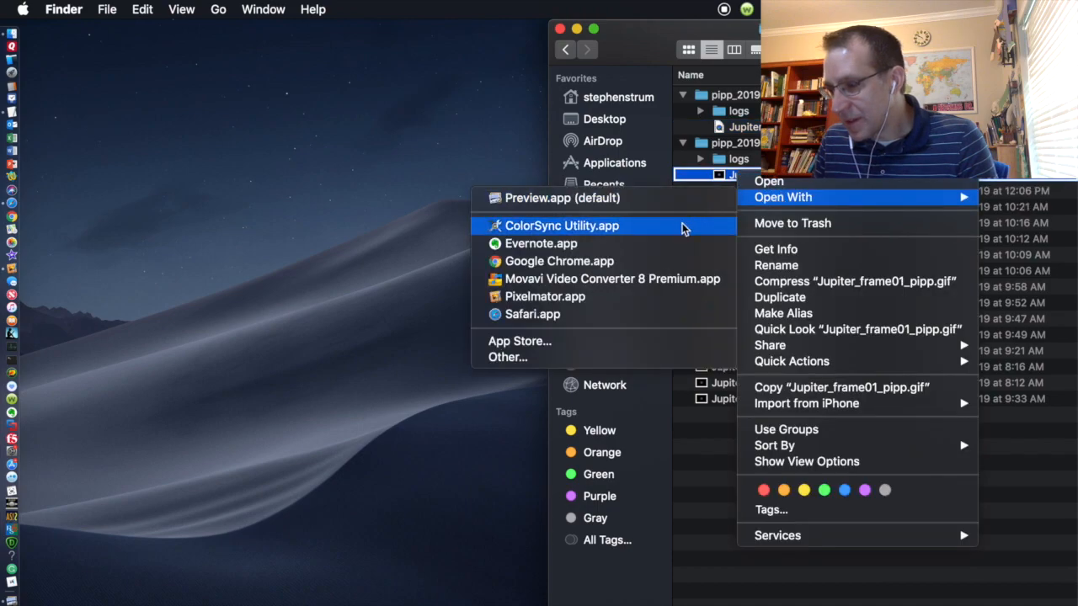
click(639, 310)
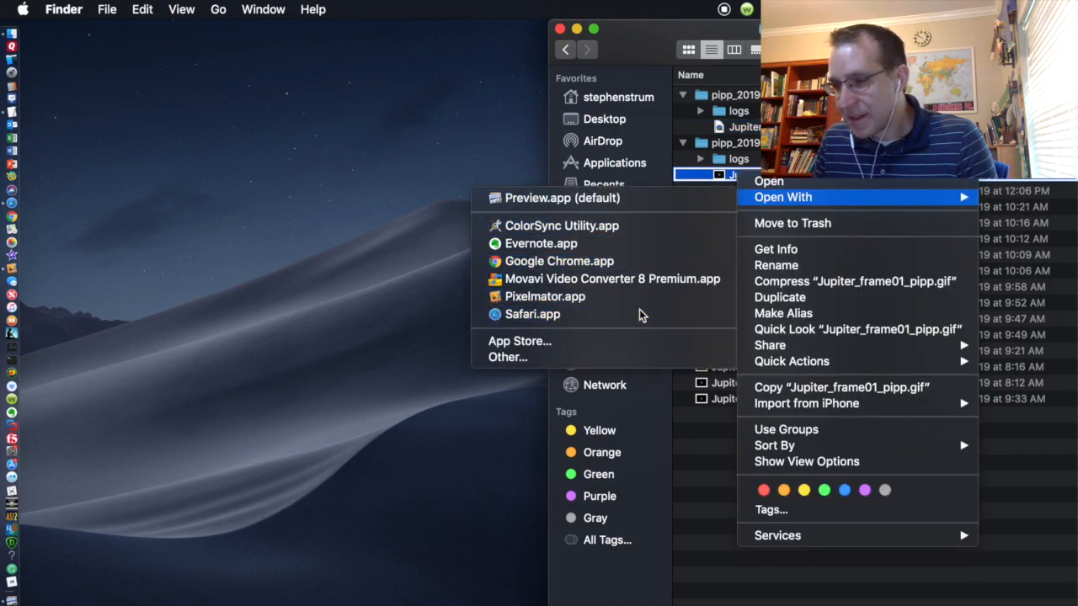